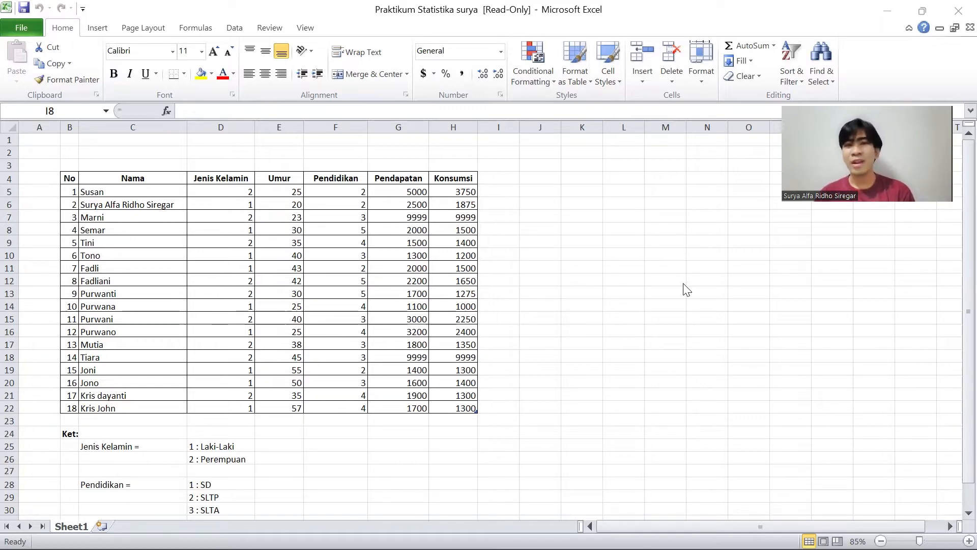
{"action": "left_click", "coordinate": [300, 278]}
{"action": "left_click", "coordinate": [256, 244]}
{"action": "left_click", "coordinate": [564, 266]}
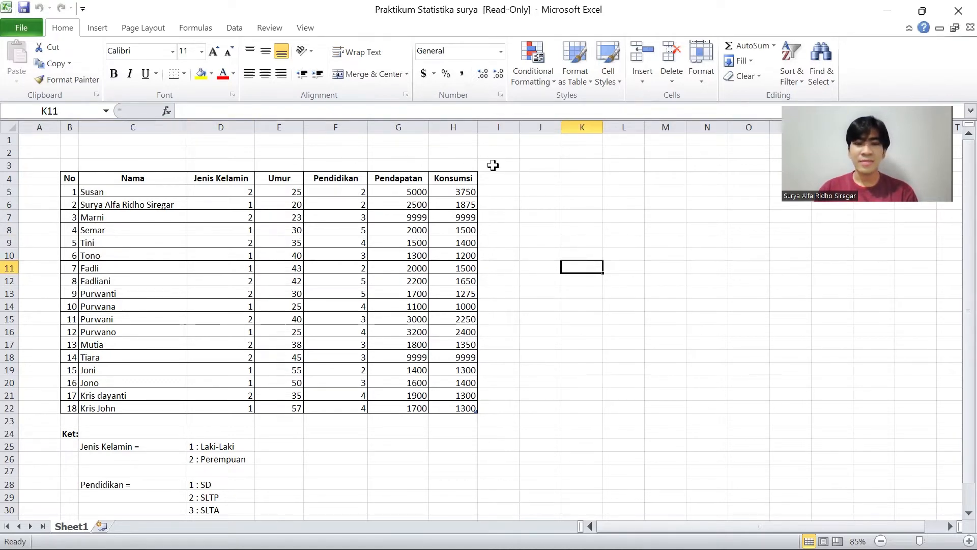
{"action": "scroll", "coordinate": [493, 165], "scroll_direction": "down", "scroll_amount": 1}
{"action": "scroll", "coordinate": [493, 165], "scroll_direction": "up", "scroll_amount": 1}
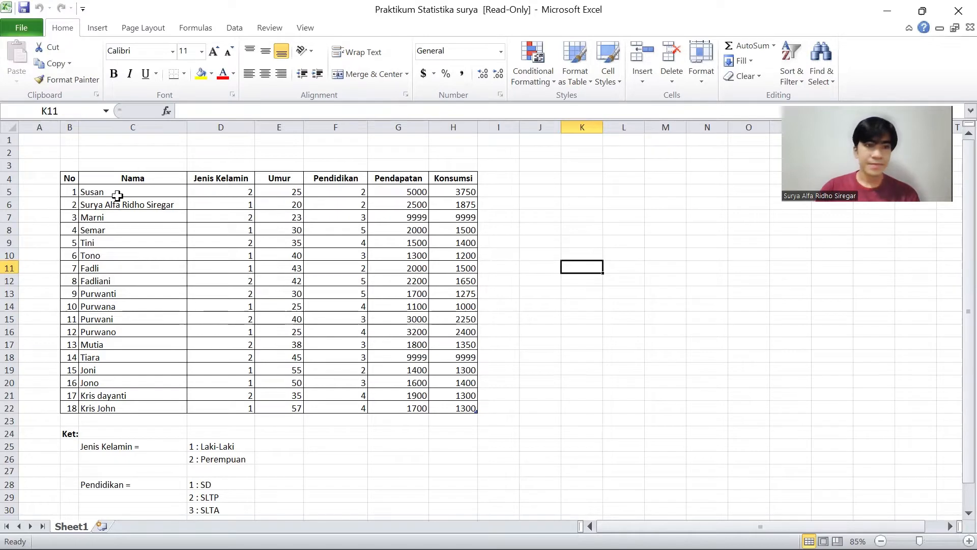
Switch to the SPSS Data Editor and examine its empty Variable View and Data View.
{"action": "mouse_move", "coordinate": [489, 549]}
{"action": "left_click", "coordinate": [698, 531]}
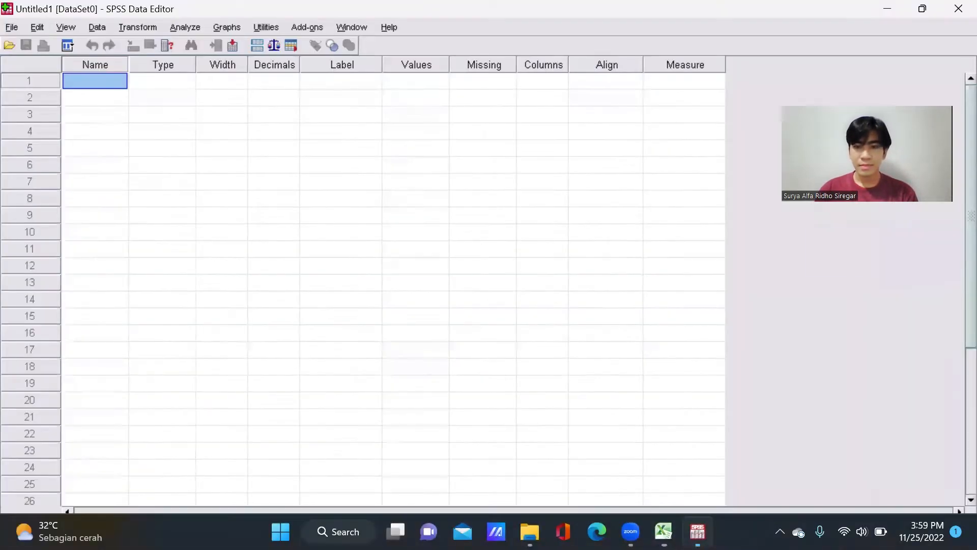
{"action": "left_click", "coordinate": [282, 317]}
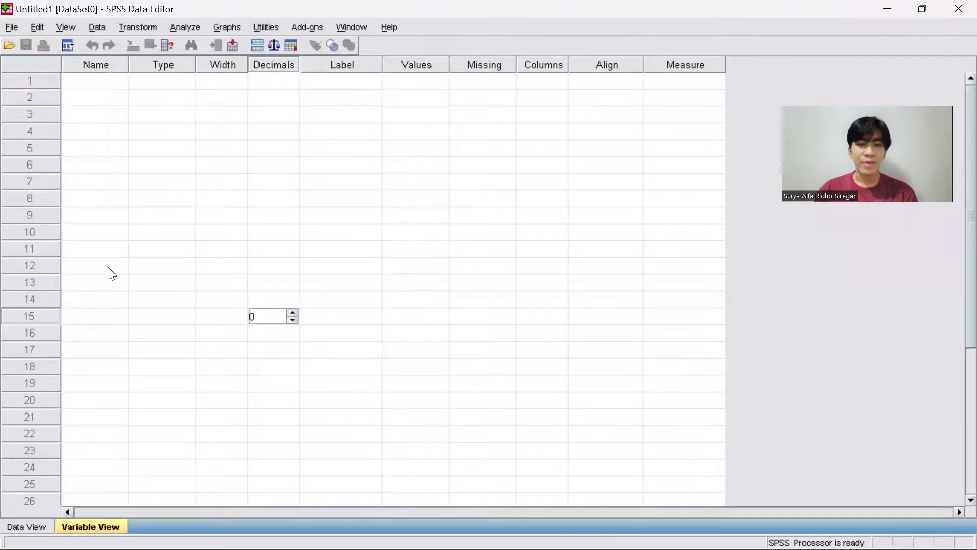
{"action": "left_click_drag", "start_coordinate": [95, 81], "coordinate": [678, 252]}
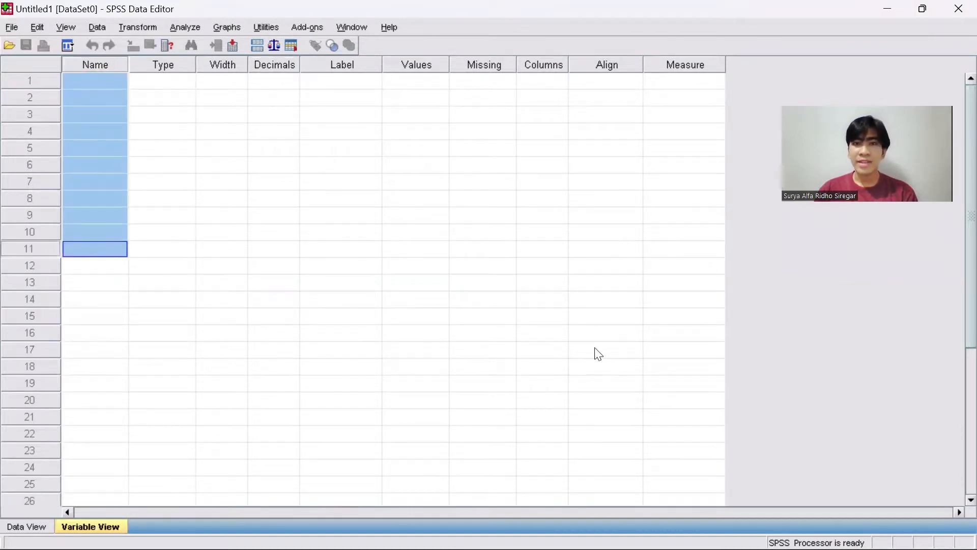
{"action": "left_click", "coordinate": [683, 316]}
{"action": "left_click", "coordinate": [18, 527]}
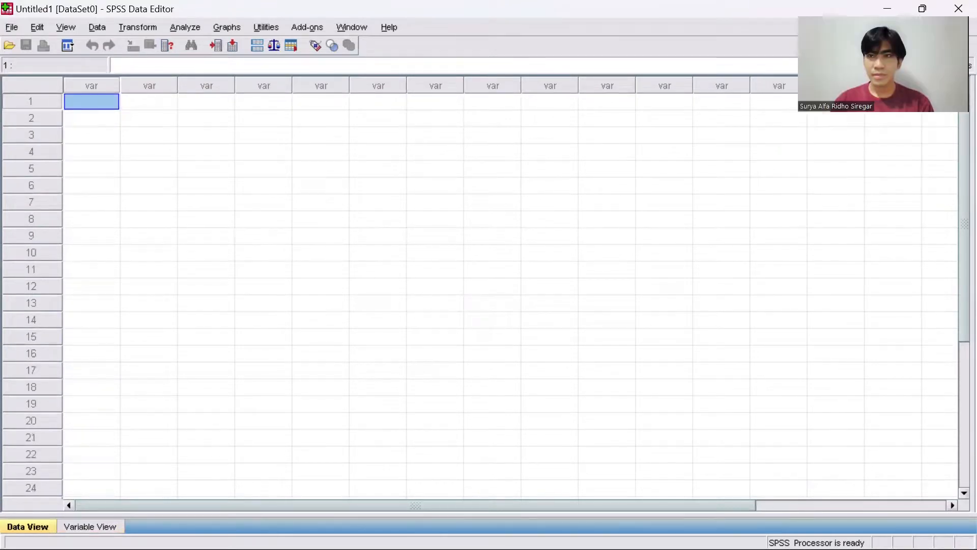
{"action": "left_click", "coordinate": [91, 527]}
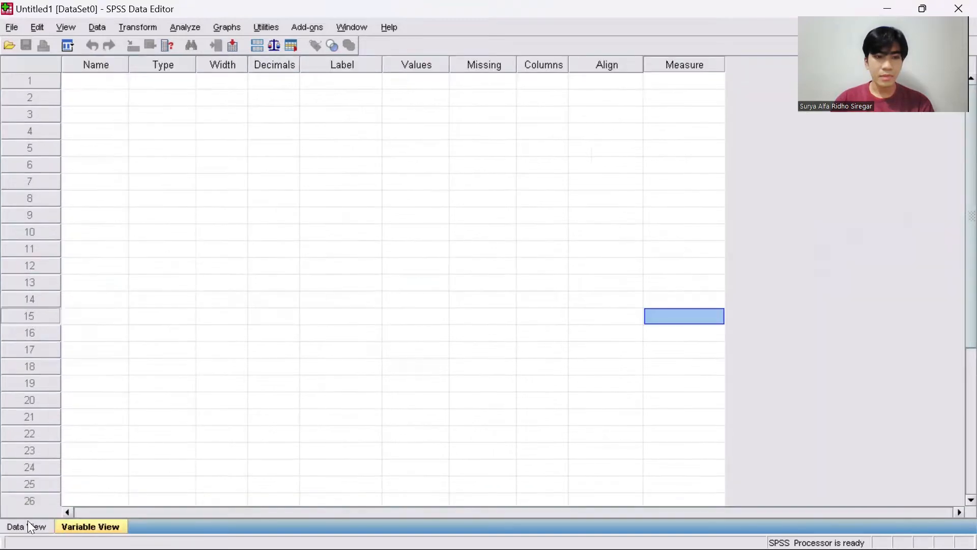
{"action": "left_click", "coordinate": [30, 525]}
{"action": "left_click", "coordinate": [90, 527]}
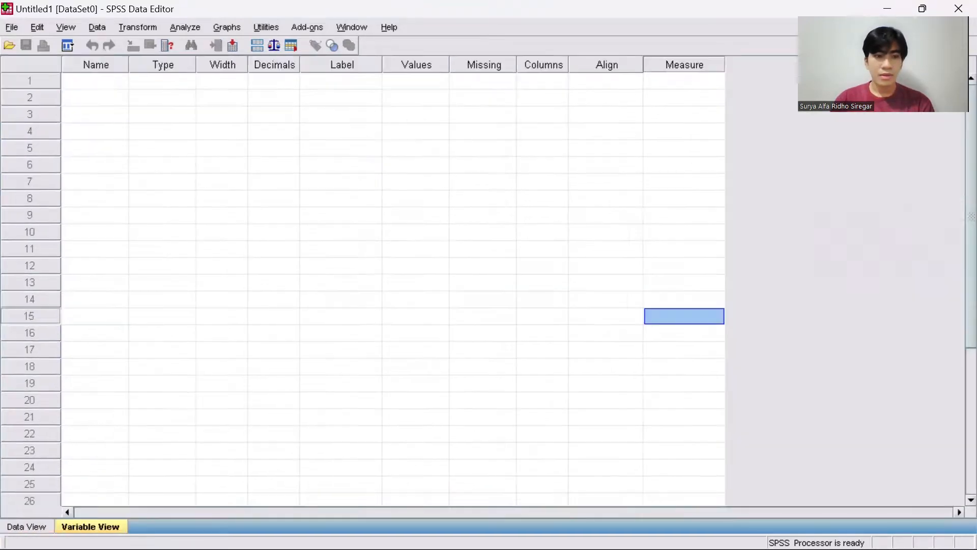
Shrink the SPSS Data Editor to a floating window and place it so the first columns of the Excel table stay visible.
{"action": "left_click", "coordinate": [104, 80]}
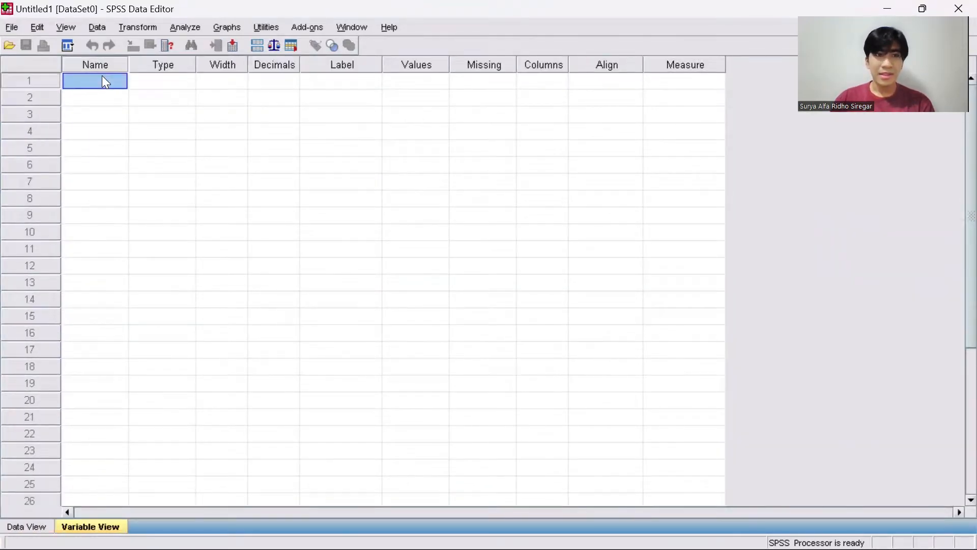
{"action": "left_click", "coordinate": [928, 4]}
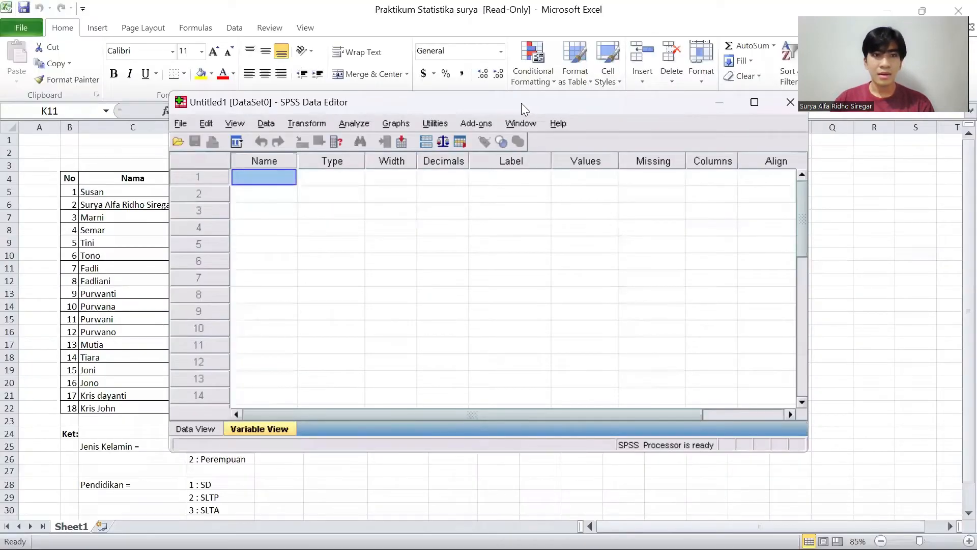
{"action": "left_click_drag", "start_coordinate": [521, 103], "coordinate": [655, 135]}
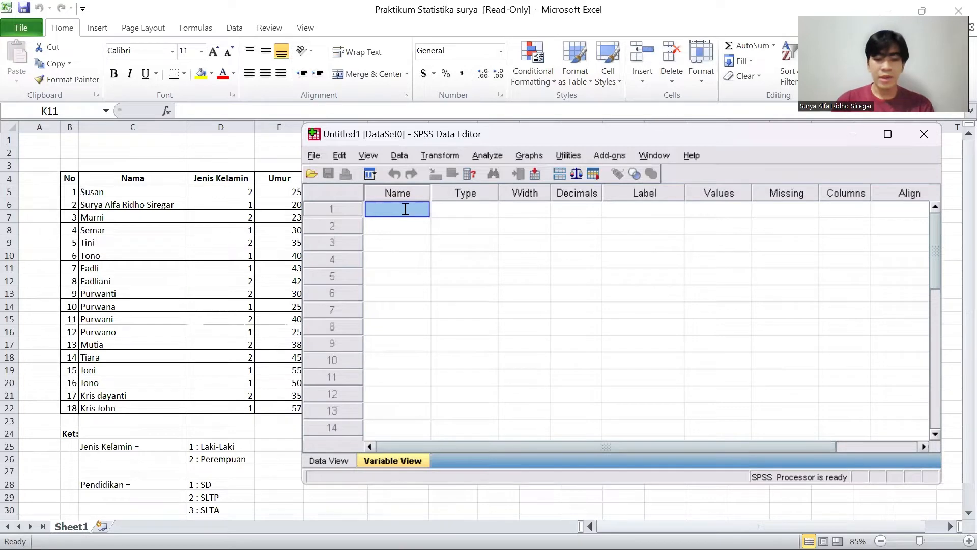
Name the first variable Nama in the Variable View.
{"action": "type", "text": "NA"}
{"action": "key", "text": "BackSpace"}
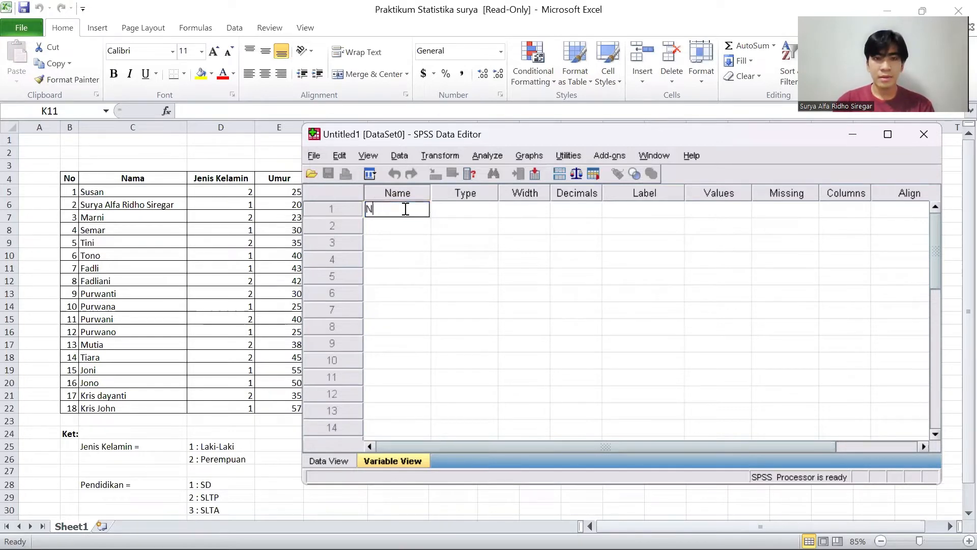
{"action": "type", "text": "ama"}
{"action": "key", "text": "Return"}
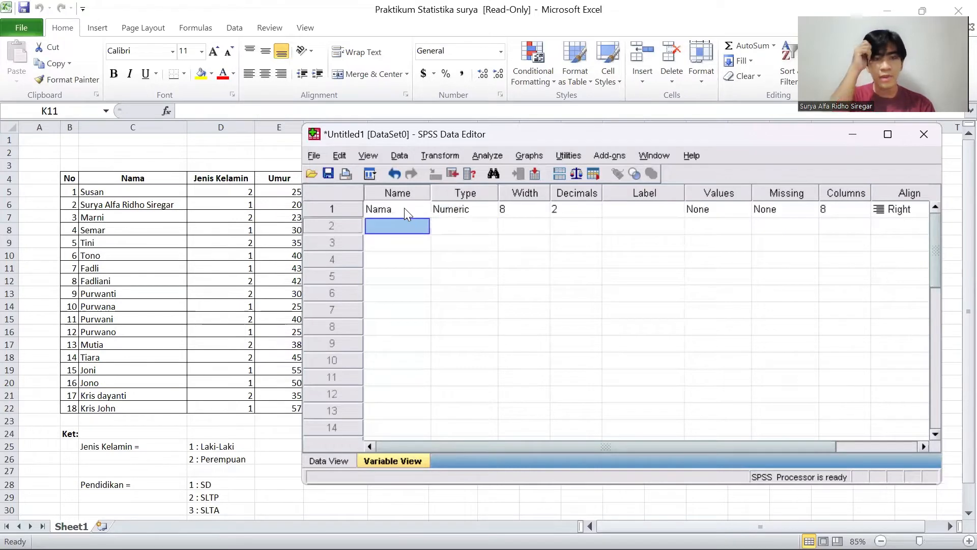
Add a second variable named Jenis_Kelamin below Nama.
{"action": "type", "text": "JE"}
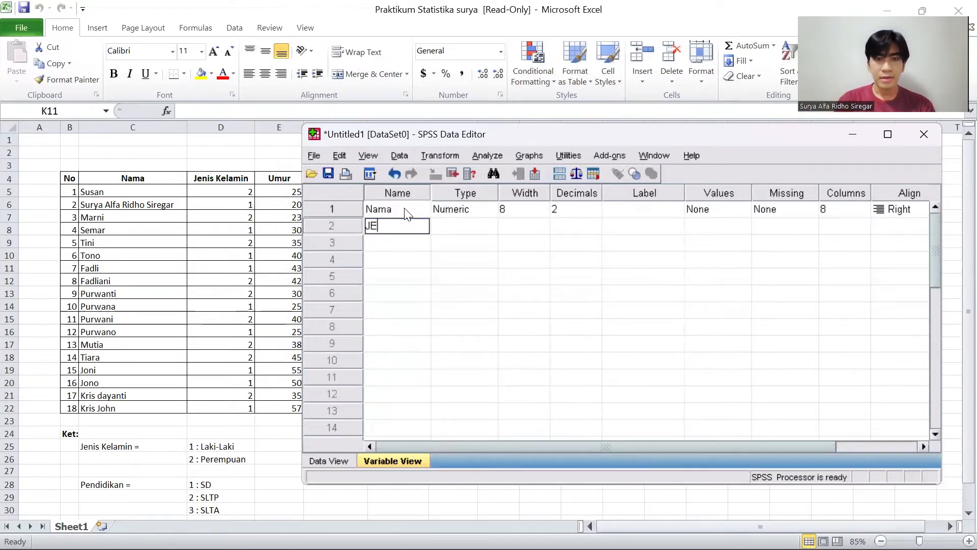
{"action": "key", "text": "BackSpace"}
{"action": "type", "text": "en"}
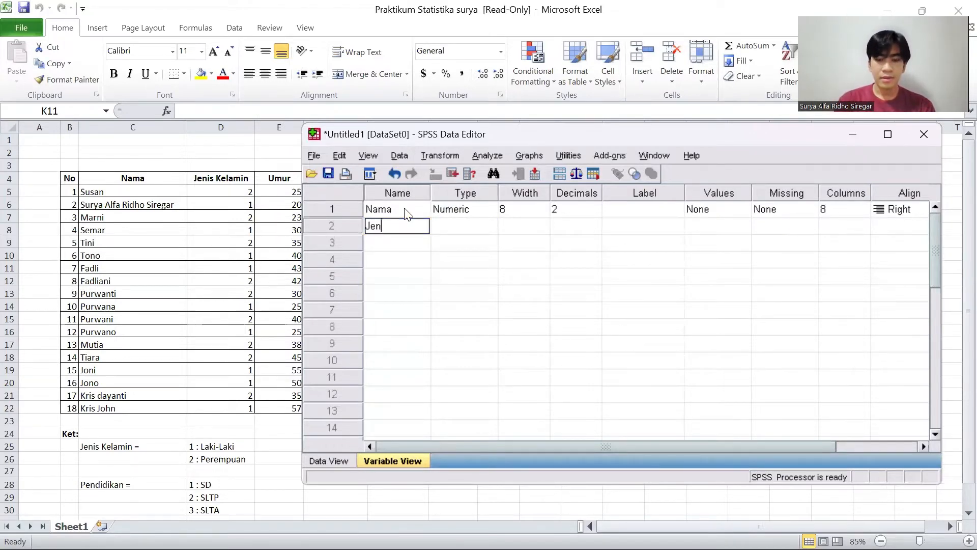
{"action": "type", "text": "is_Kelamin"}
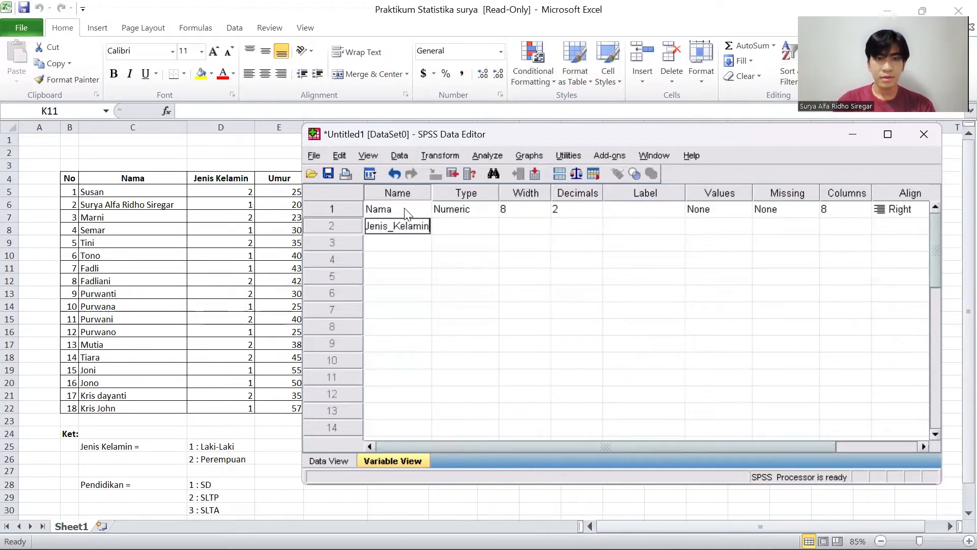
{"action": "key", "text": "Tab"}
{"action": "key", "text": "Down"}
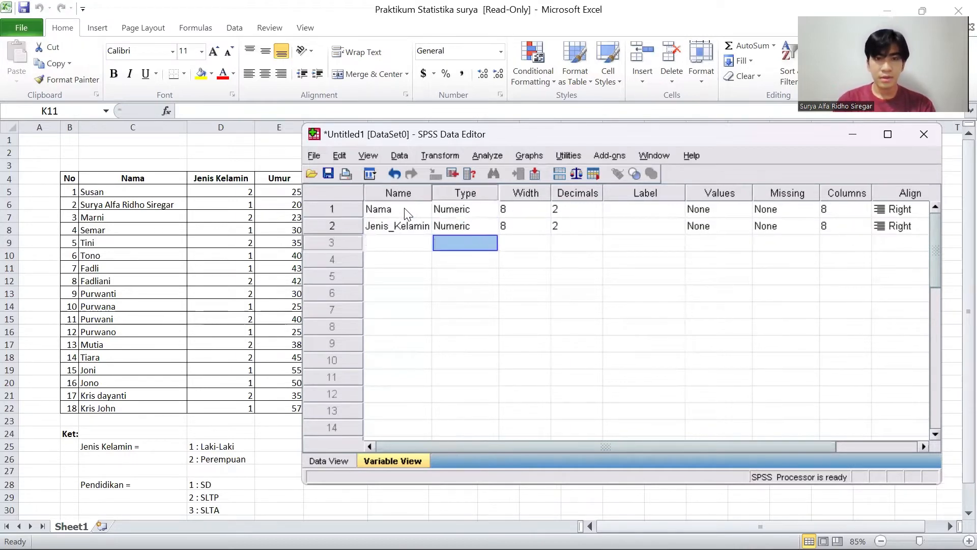
Enter Umur as the name of the third variable.
{"action": "key", "text": "Left"}
{"action": "type", "text": "Umu"}
{"action": "key", "text": "BackSpace"}
{"action": "key", "text": "BackSpace"}
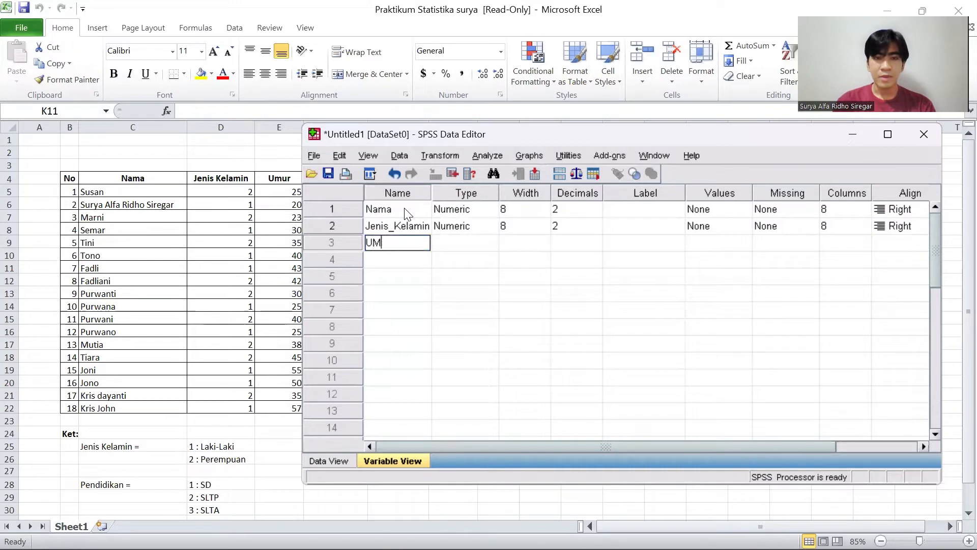
{"action": "type", "text": "mur"}
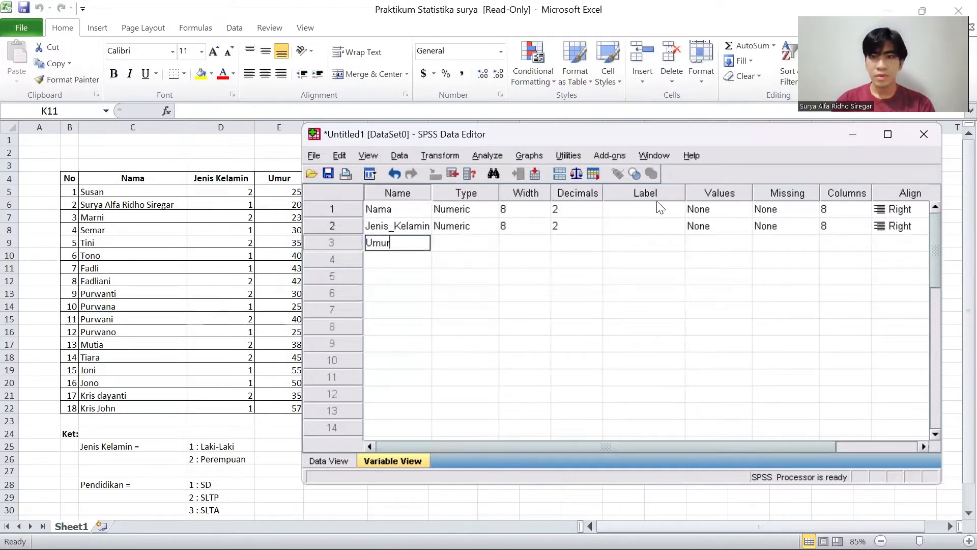
Arrange the Excel and SPSS windows side by side and zoom the worksheet out to 80% to fit the whole table.
{"action": "key", "text": "super+Right"}
{"action": "left_click", "coordinate": [167, 212]}
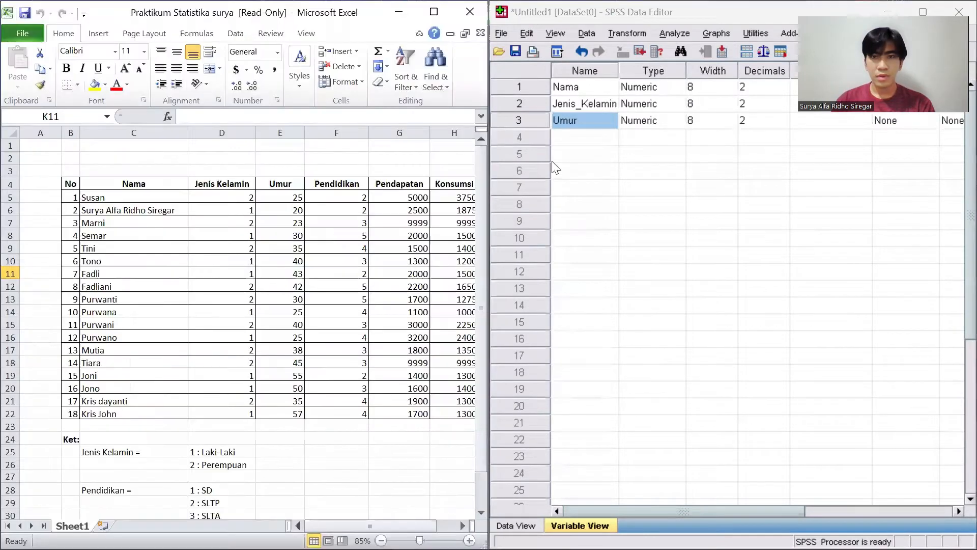
{"action": "left_click", "coordinate": [586, 137]}
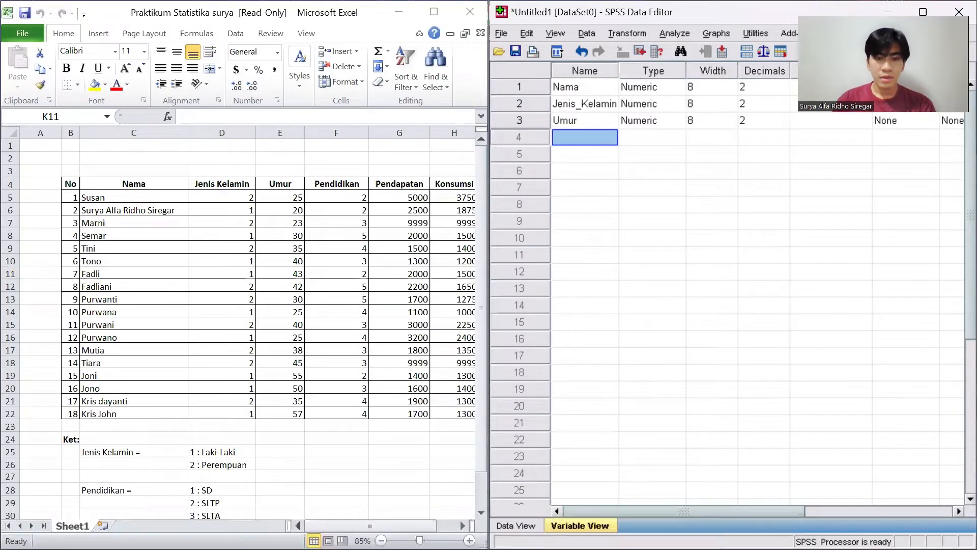
{"action": "left_click", "coordinate": [381, 541]}
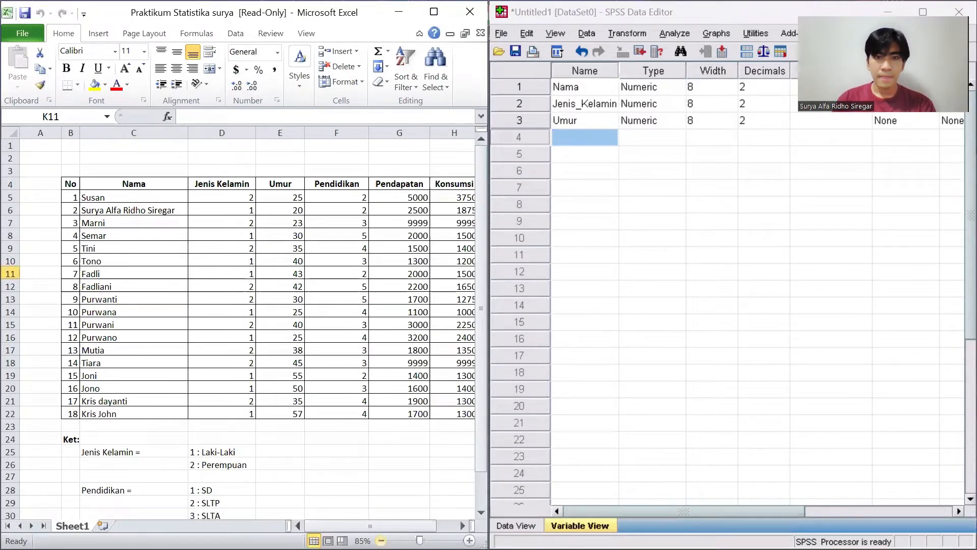
{"action": "left_click", "coordinate": [381, 540]}
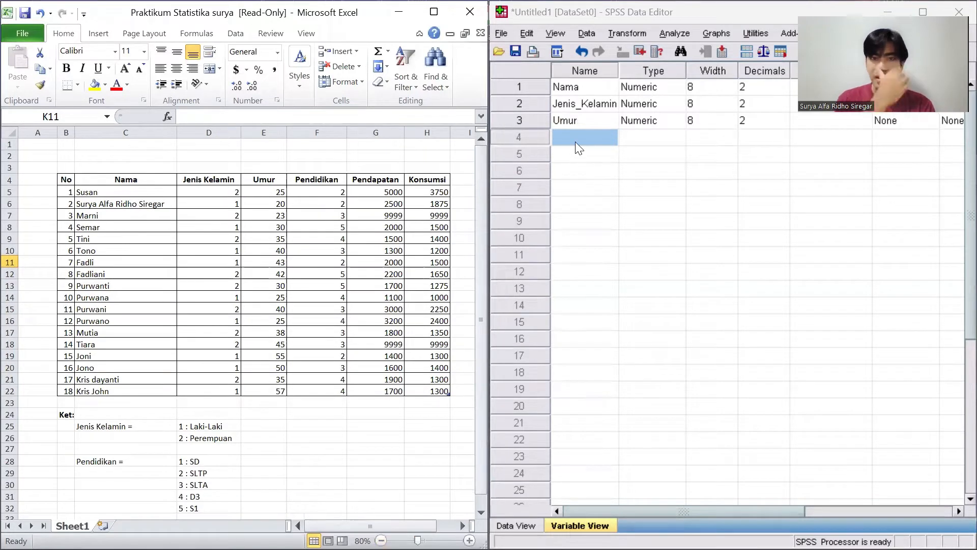
Name the fourth variable Pendidikan in the SPSS Variable View.
{"action": "type", "text": "Ped"}
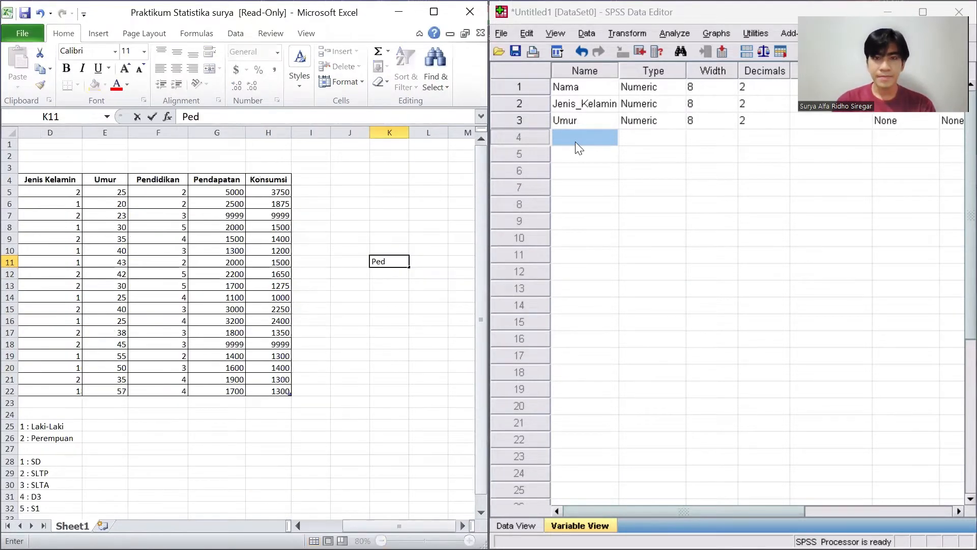
{"action": "left_click", "coordinate": [578, 147]}
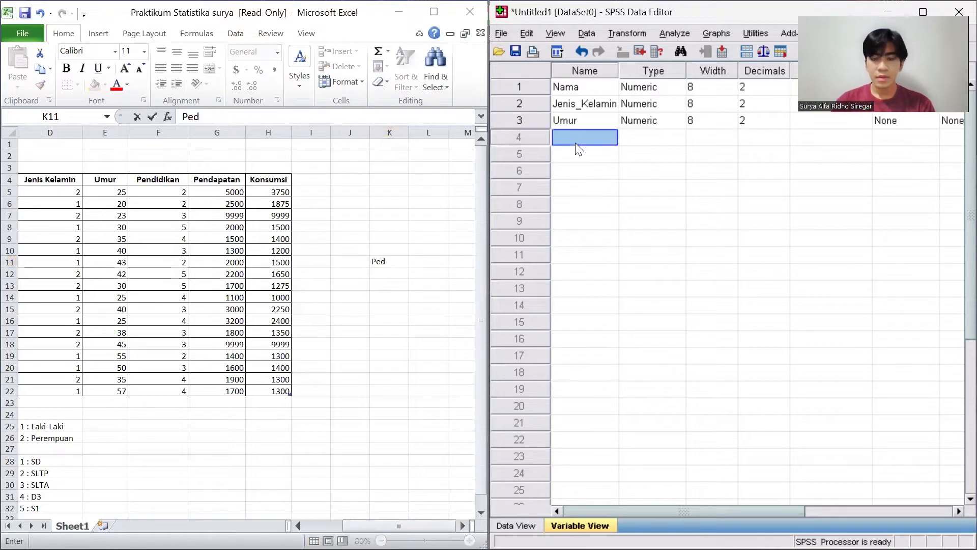
{"action": "type", "text": "pen"}
{"action": "key", "text": "BackSpace"}
{"action": "key", "text": "BackSpace"}
{"action": "key", "text": "BackSpace"}
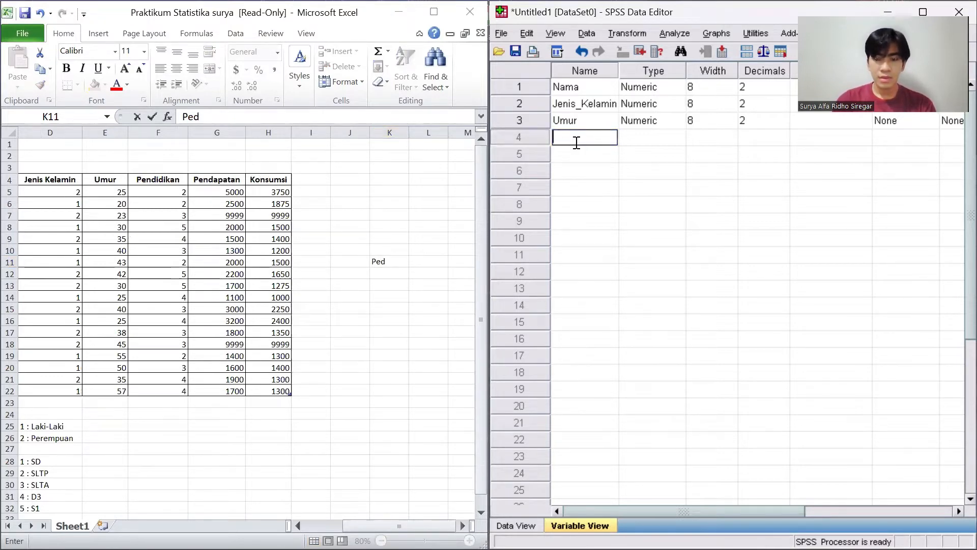
{"action": "type", "text": "Pendidikan"}
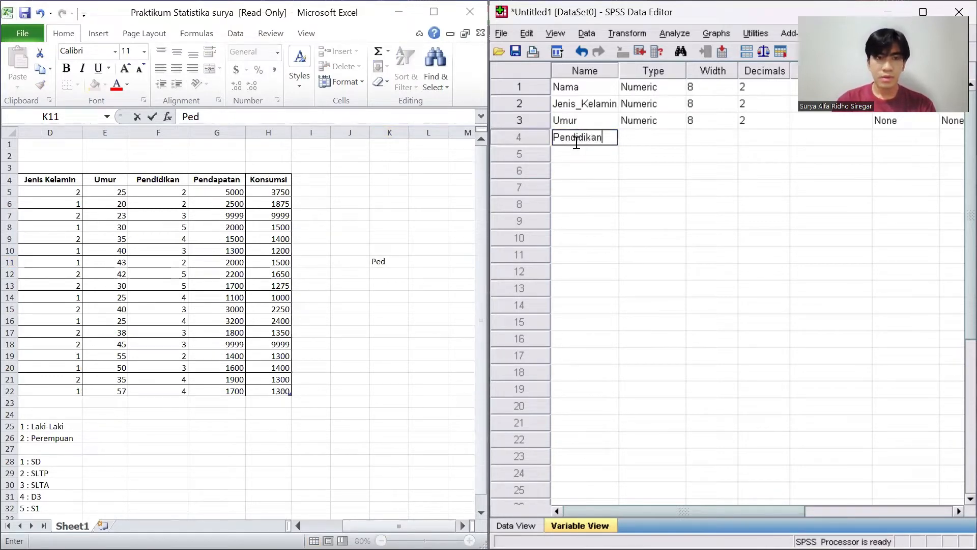
{"action": "key", "text": "Return"}
Add a fifth variable and correct its name to Pendapatan.
{"action": "type", "text": "Pen"}
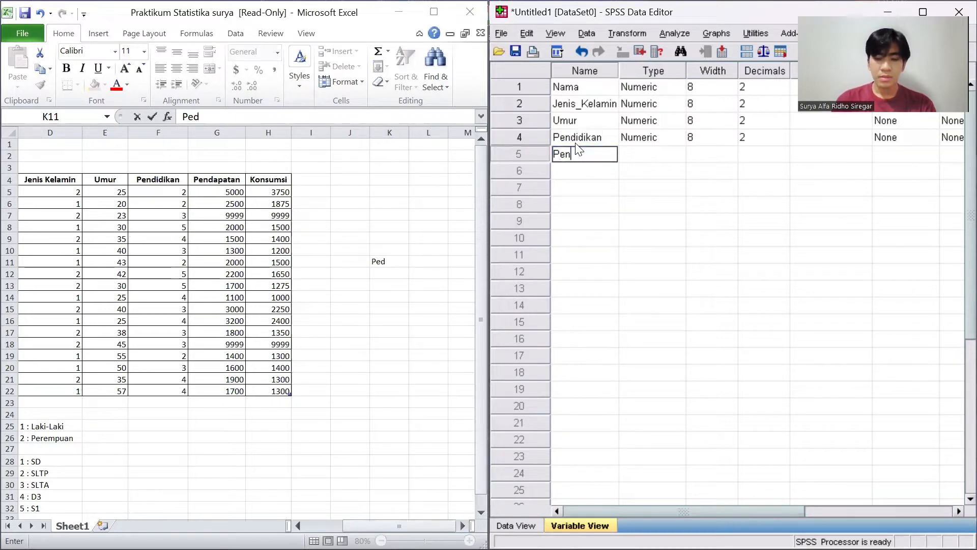
{"action": "type", "text": "dapatana"}
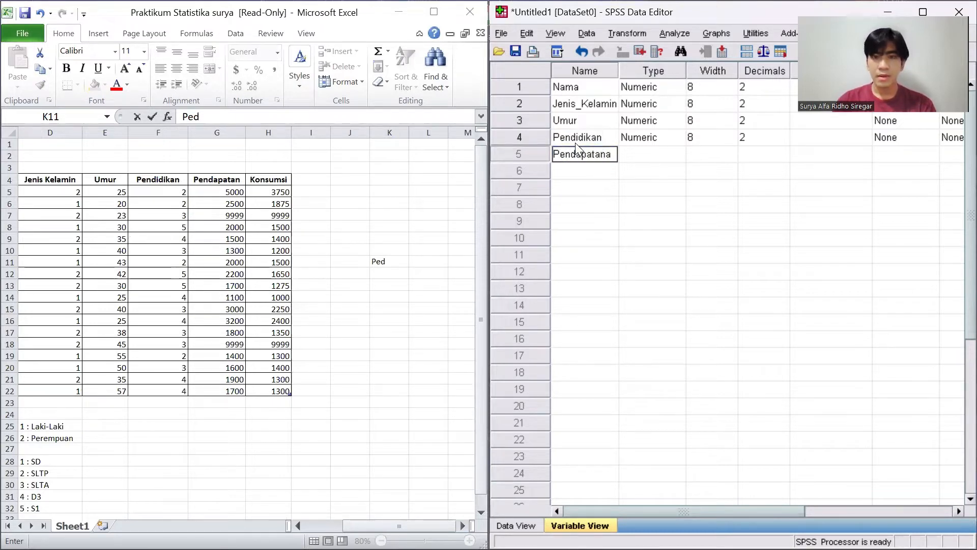
{"action": "key", "text": "Return"}
{"action": "left_click", "coordinate": [607, 155]}
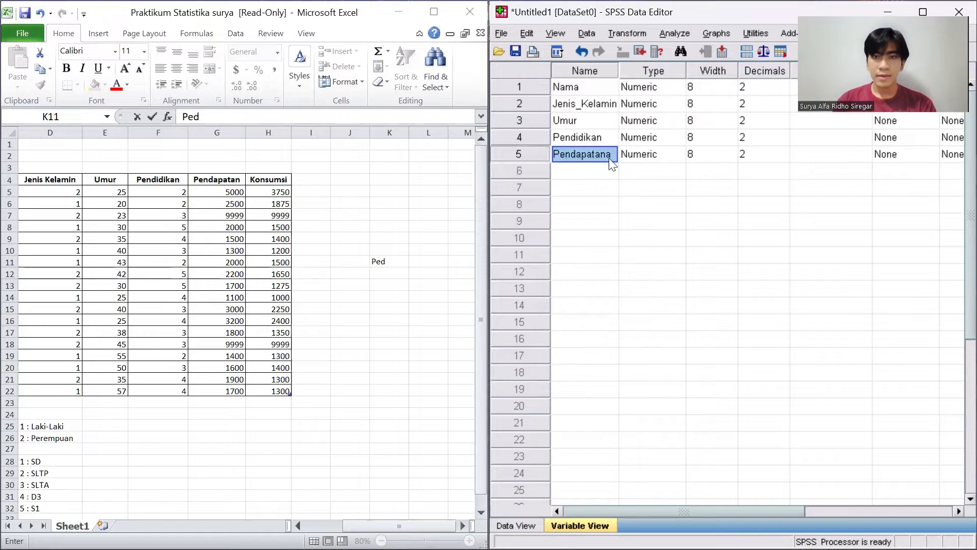
{"action": "type", "text": "Pe"}
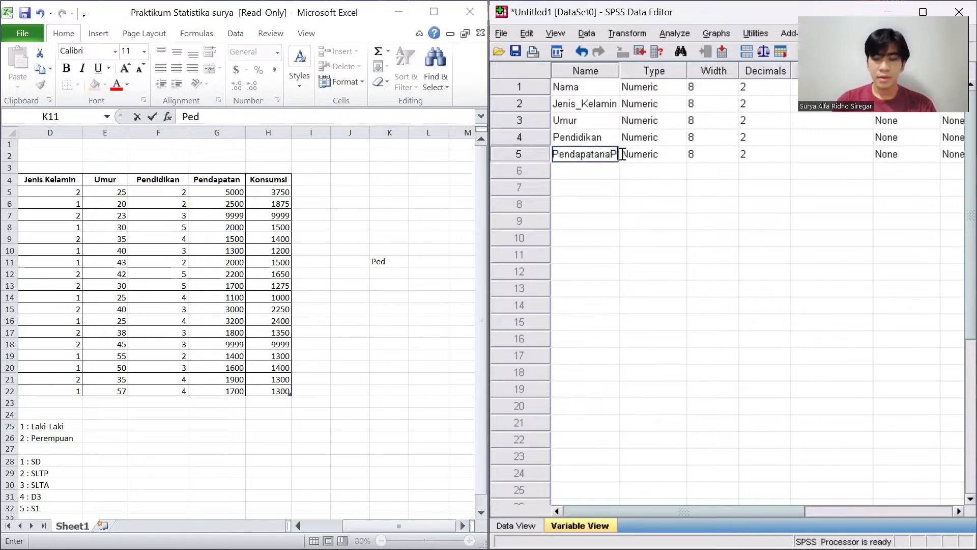
{"action": "key", "text": "BackSpace"}
{"action": "key", "text": "BackSpace"}
{"action": "key", "text": "BackSpace"}
{"action": "key", "text": "BackSpace"}
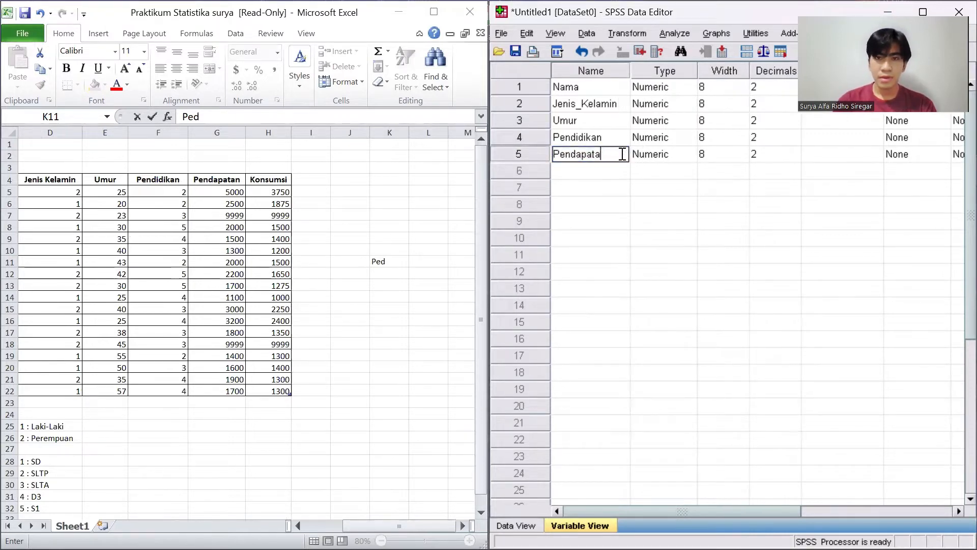
{"action": "type", "text": "n"}
Add a sixth variable named Konsumsi below Pendapatan.
{"action": "left_click", "coordinate": [611, 173]}
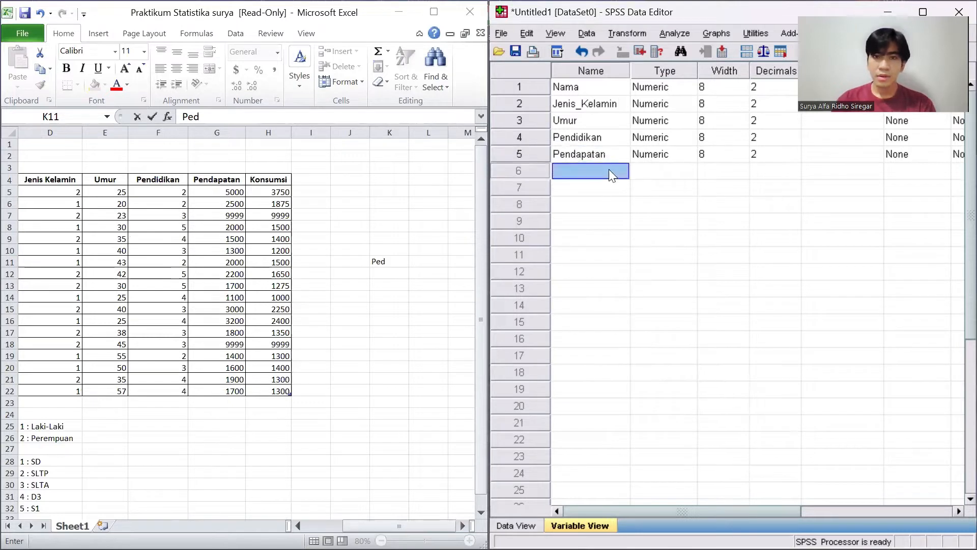
{"action": "type", "text": "Konsumsi"}
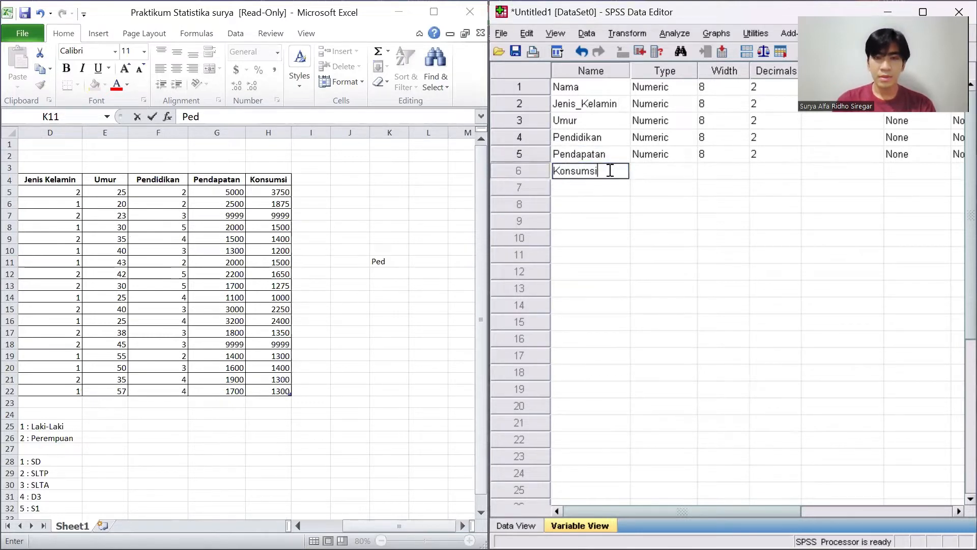
{"action": "left_click", "coordinate": [694, 220]}
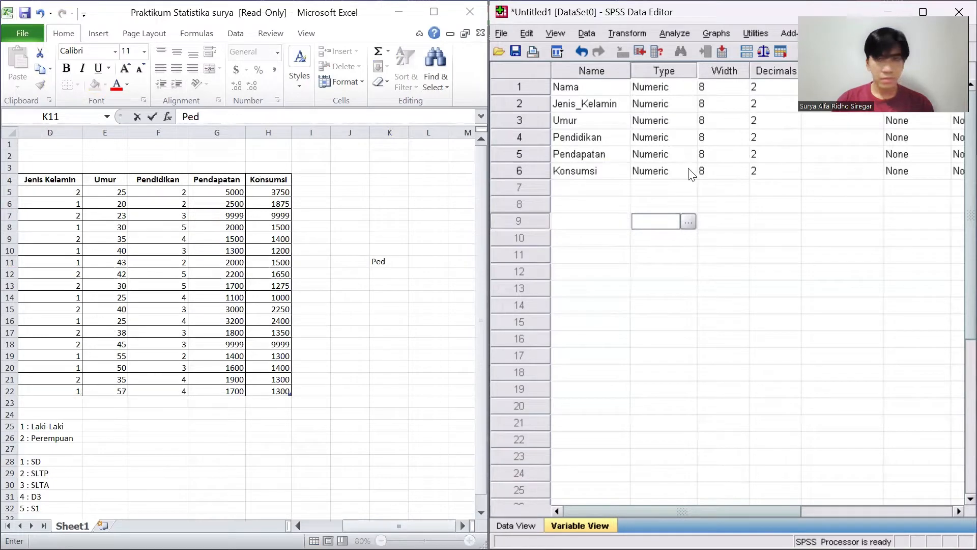
Switch from the variable definitions to the Data View, at the first case of Nama.
{"action": "left_click", "coordinate": [516, 526]}
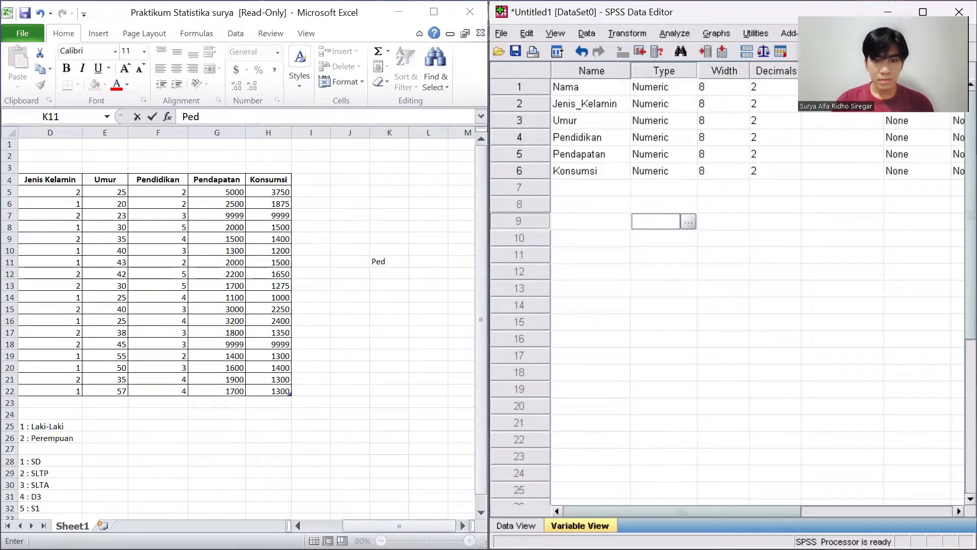
{"action": "left_click", "coordinate": [600, 260]}
{"action": "left_click", "coordinate": [589, 127]}
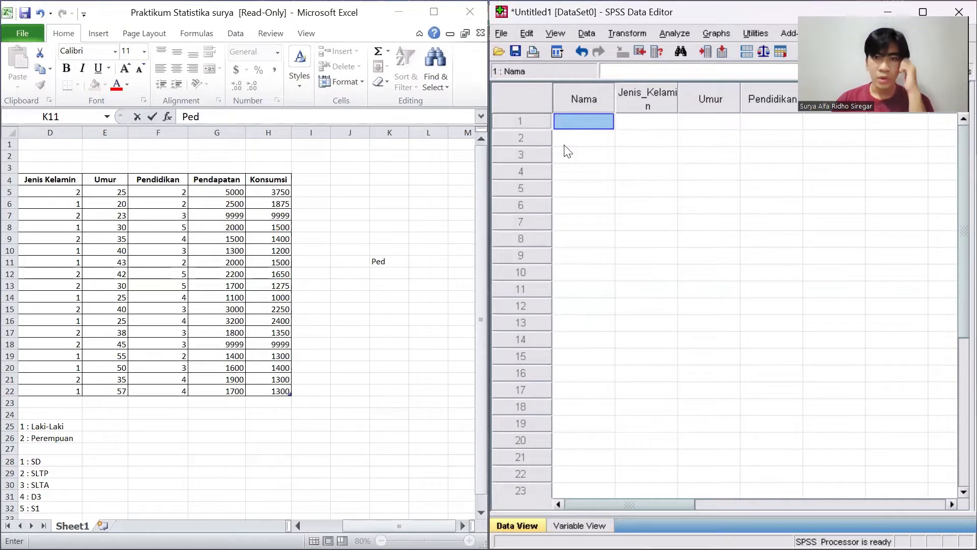
In Excel, delete the stray text "Ped" from cell K11.
{"action": "left_click", "coordinate": [386, 259]}
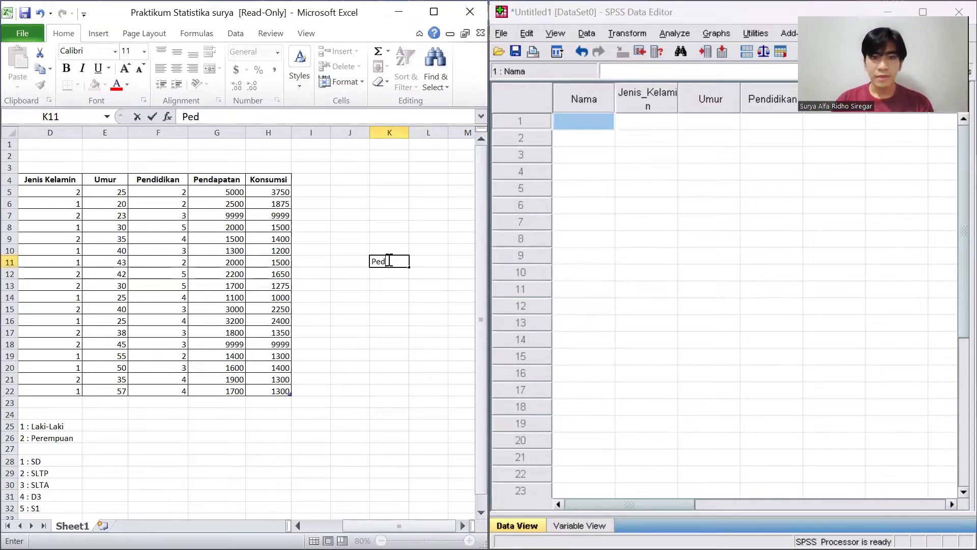
{"action": "left_click_drag", "start_coordinate": [388, 260], "coordinate": [367, 266]}
{"action": "key", "text": "BackSpace"}
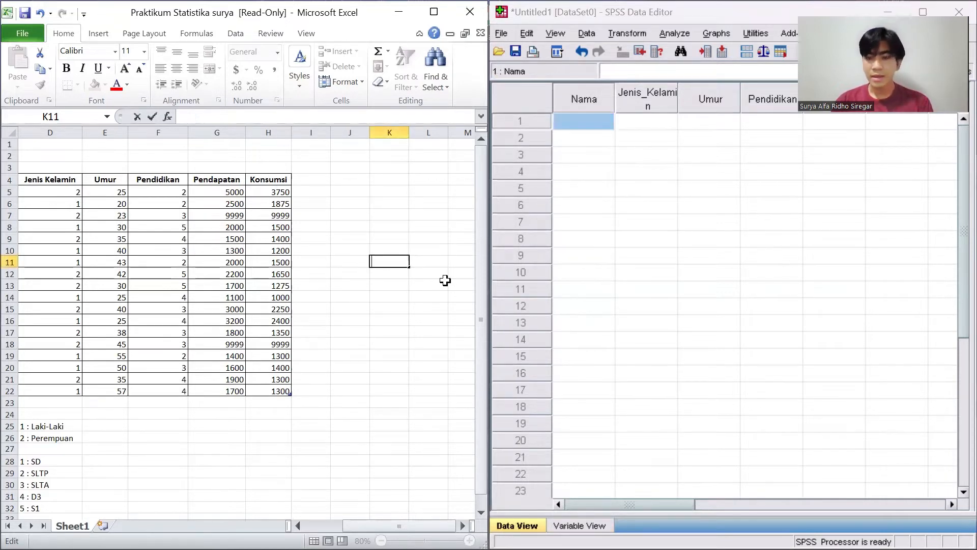
Copy the respondent names in C5:C22 from Excel and try to paste them into the Nama column in SPSS.
{"action": "left_click_drag", "start_coordinate": [400, 525], "coordinate": [370, 526]}
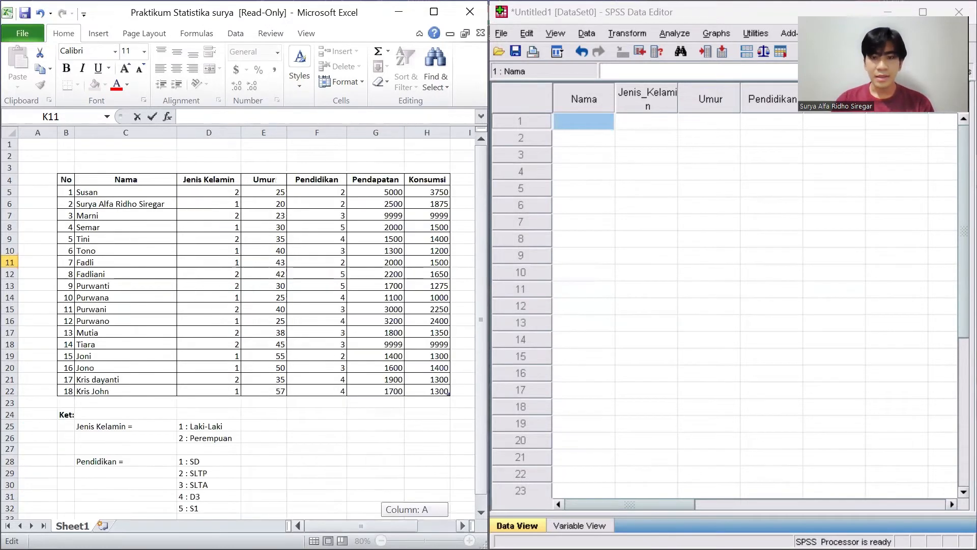
{"action": "left_click_drag", "start_coordinate": [128, 198], "coordinate": [172, 388]}
{"action": "key", "text": "ctrl+c"}
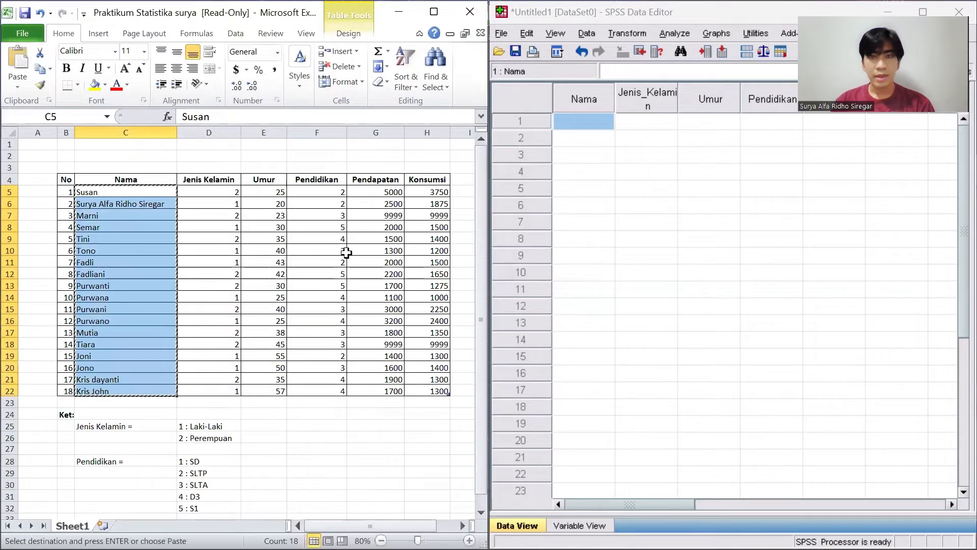
{"action": "left_click", "coordinate": [576, 122]}
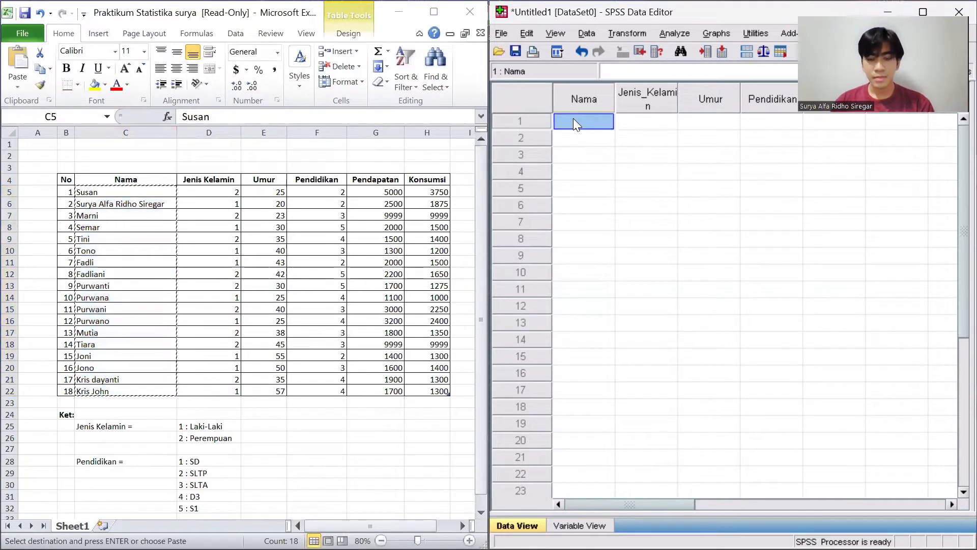
{"action": "key", "text": "ctrl+v"}
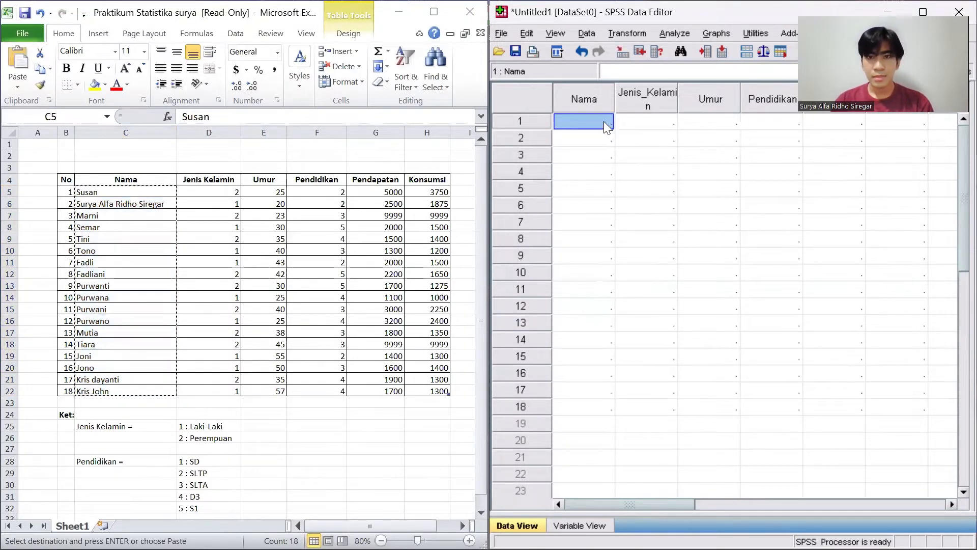
{"action": "left_click", "coordinate": [590, 478]}
Return to the Variable View and change the Nama variable's type to String.
{"action": "left_click", "coordinate": [581, 525]}
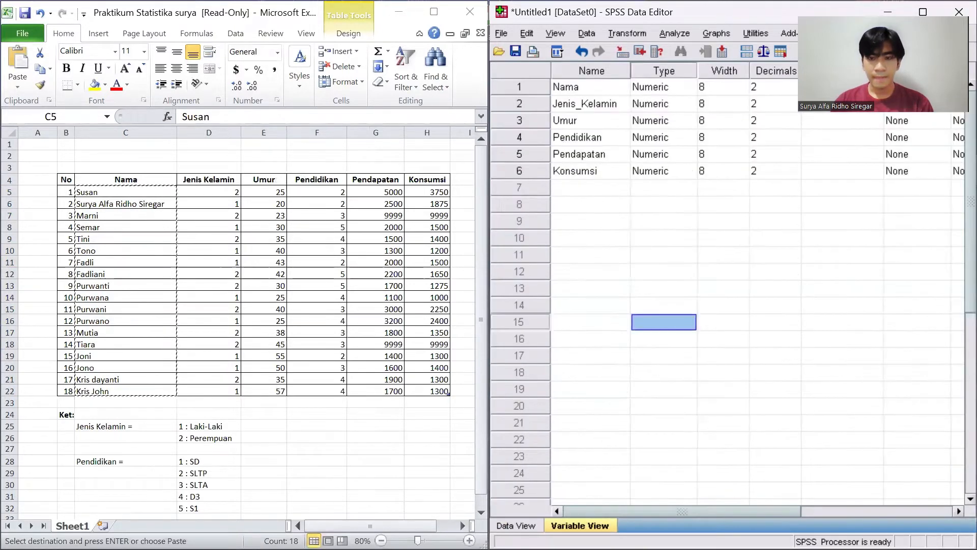
{"action": "left_click", "coordinate": [643, 156]}
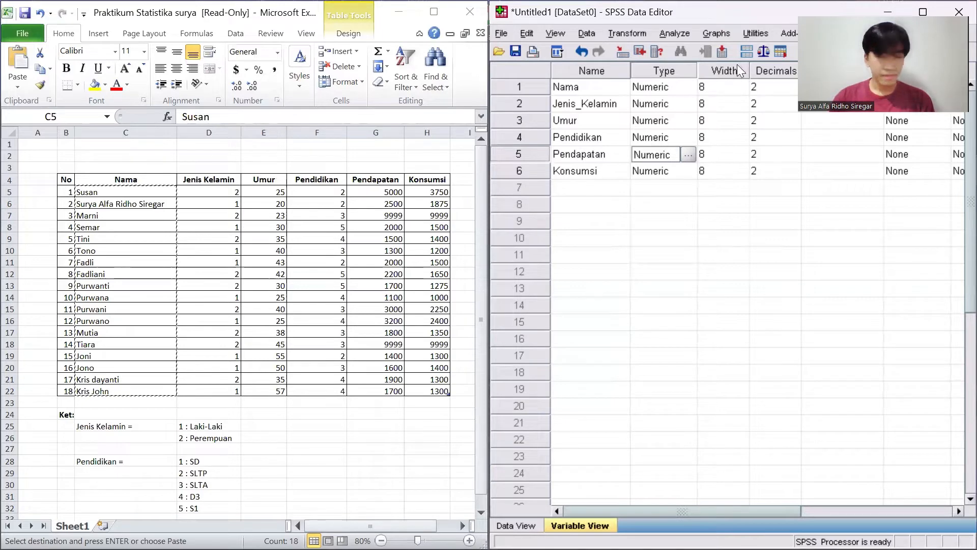
{"action": "left_click", "coordinate": [684, 86]}
{"action": "left_click", "coordinate": [688, 87]}
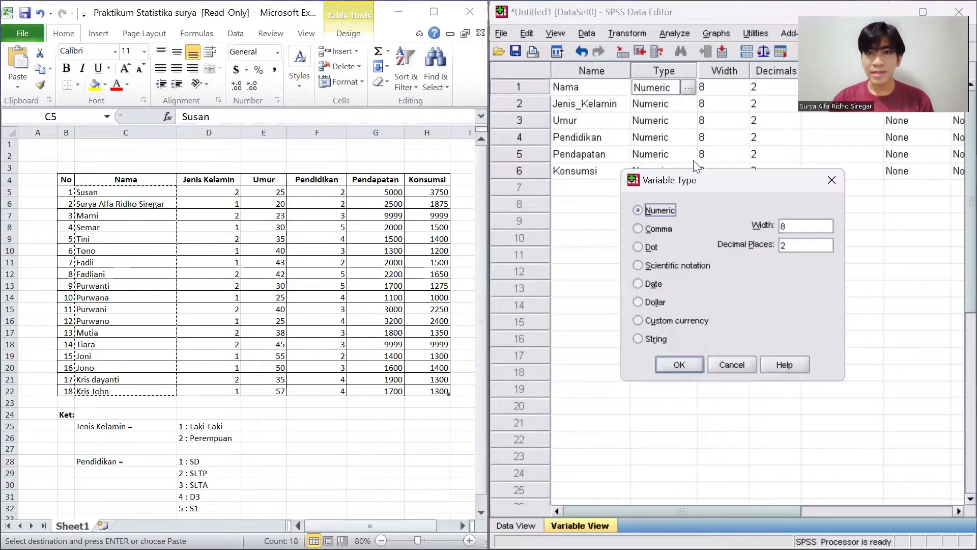
{"action": "left_click", "coordinate": [663, 336]}
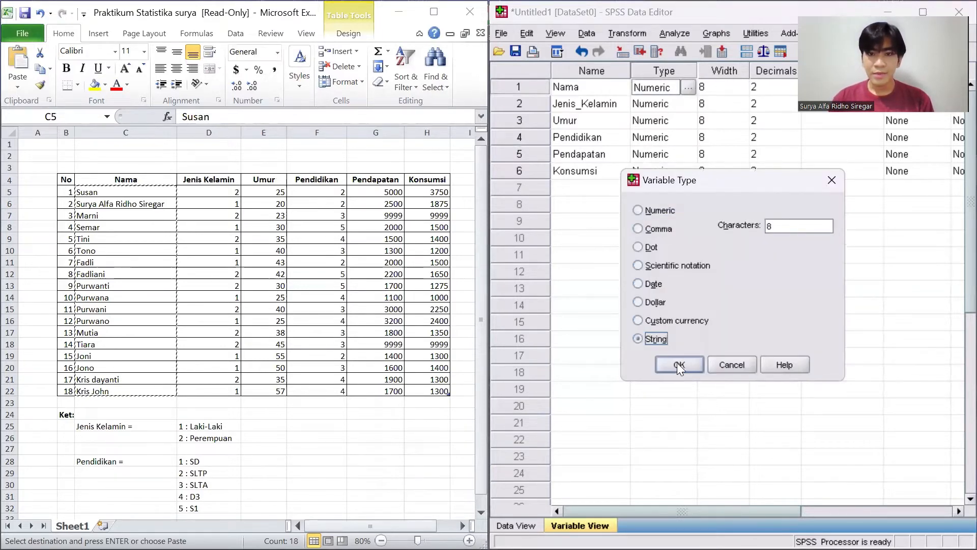
{"action": "left_click", "coordinate": [678, 363]}
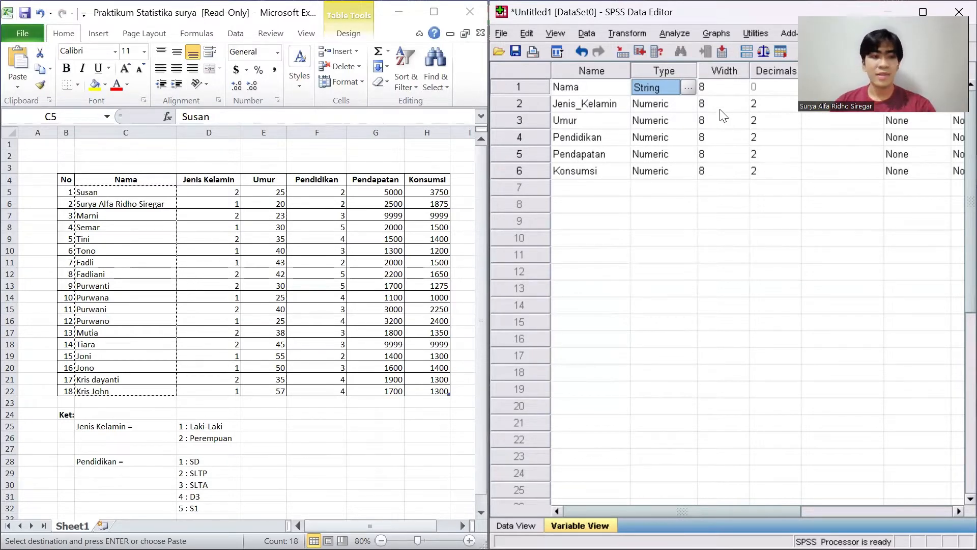
Set the width of the Nama variable to 30.
{"action": "left_click", "coordinate": [770, 86]}
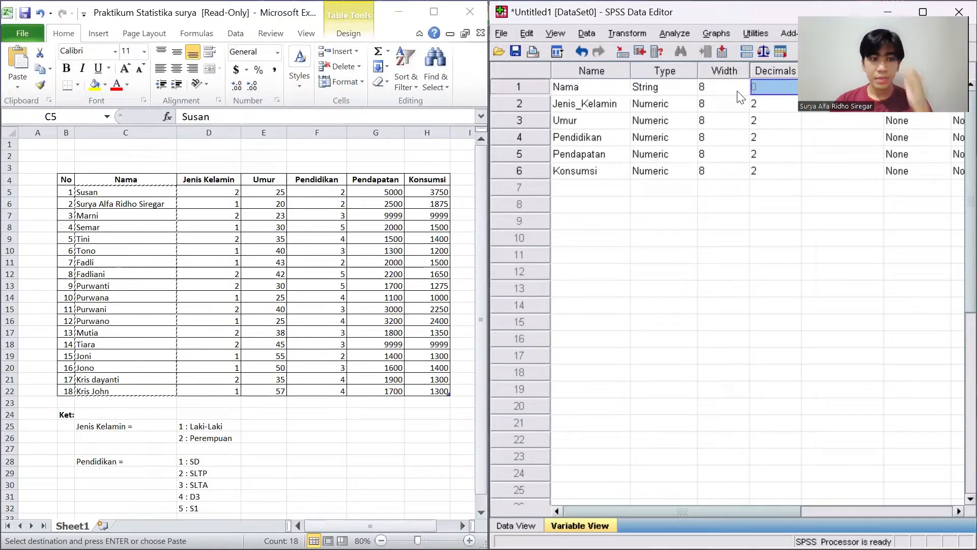
{"action": "left_click", "coordinate": [702, 88]}
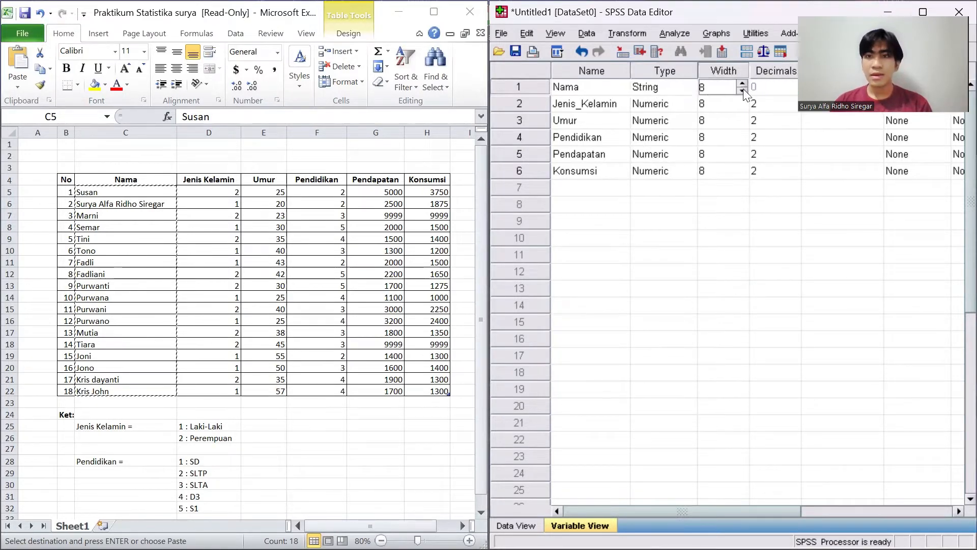
{"action": "double_click", "coordinate": [731, 87]}
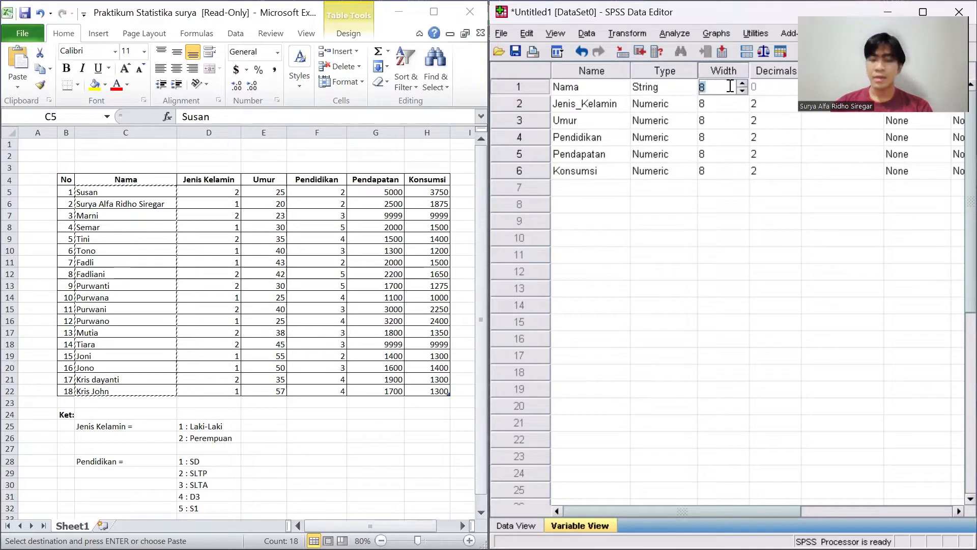
{"action": "key", "text": "BackSpace"}
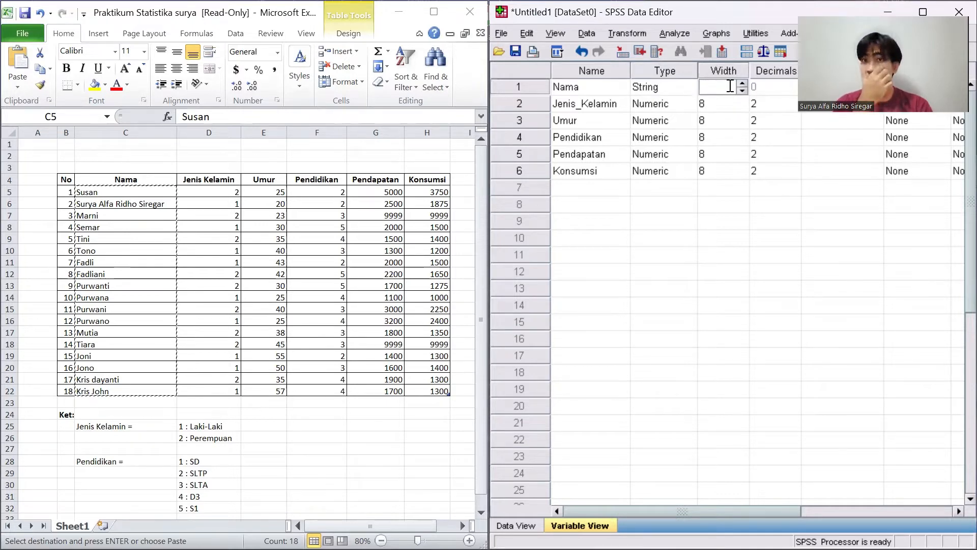
{"action": "type", "text": "30"}
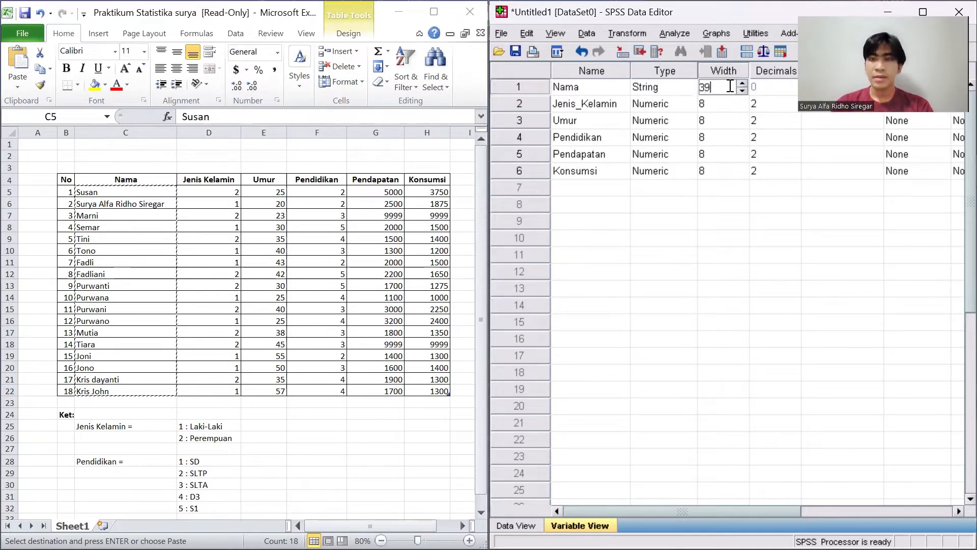
{"action": "key", "text": "BackSpace"}
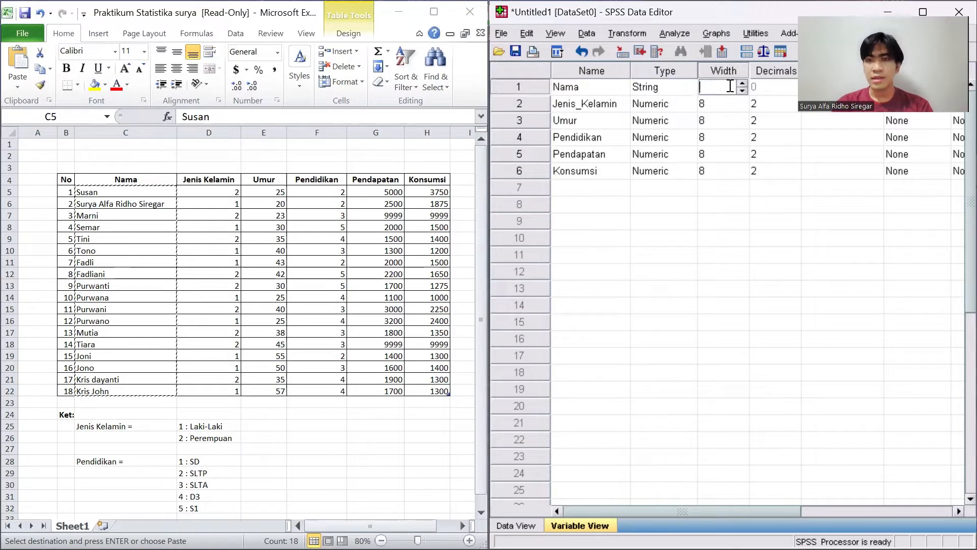
{"action": "type", "text": "0"}
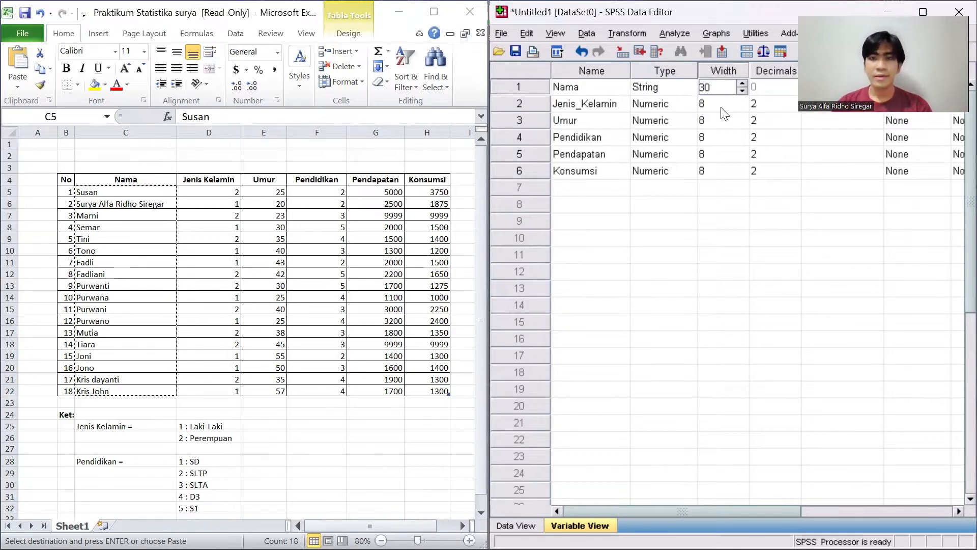
{"action": "left_click", "coordinate": [723, 108]}
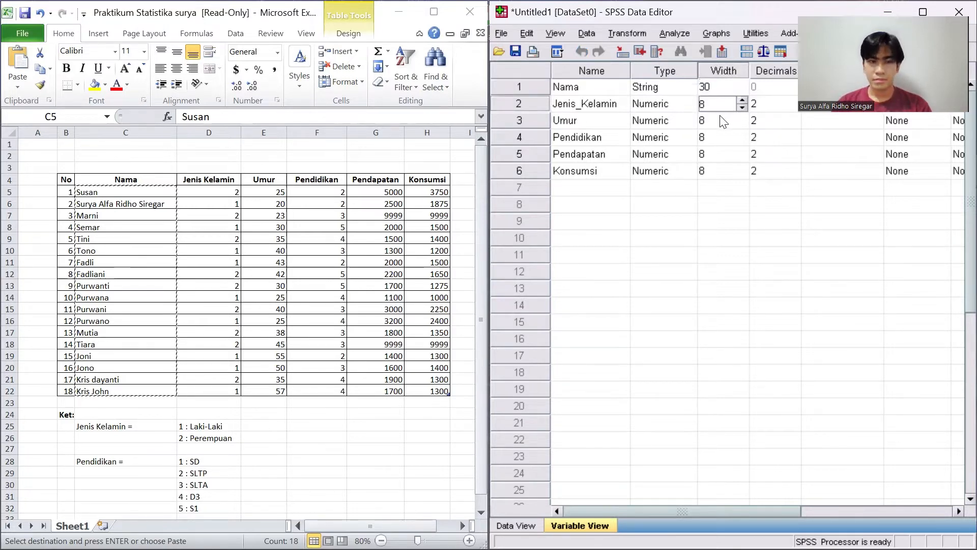
{"action": "left_click", "coordinate": [771, 90]}
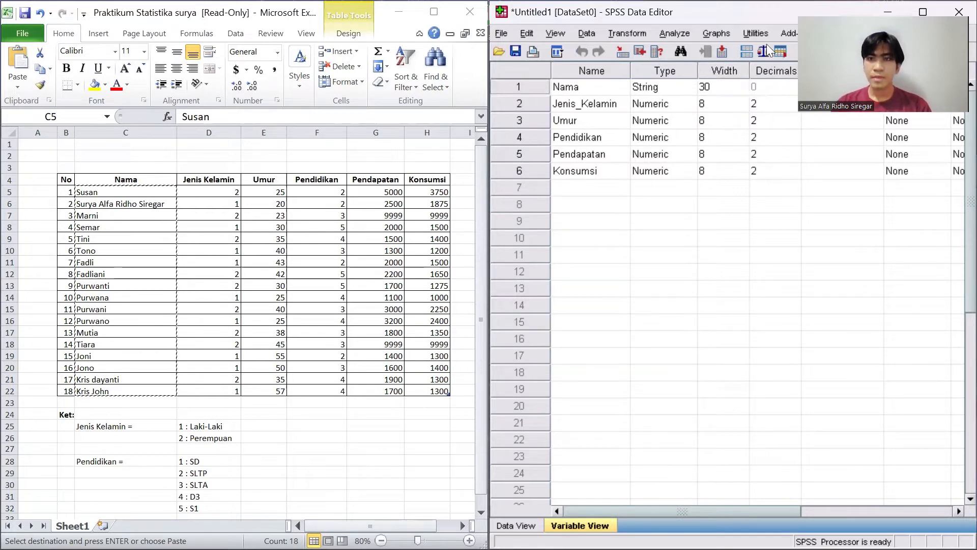
Reposition the SPSS window to reveal more attribute columns and label the Nama variable "Nama Responden".
{"action": "left_click_drag", "start_coordinate": [766, 12], "coordinate": [706, 39]}
{"action": "left_click", "coordinate": [670, 114]}
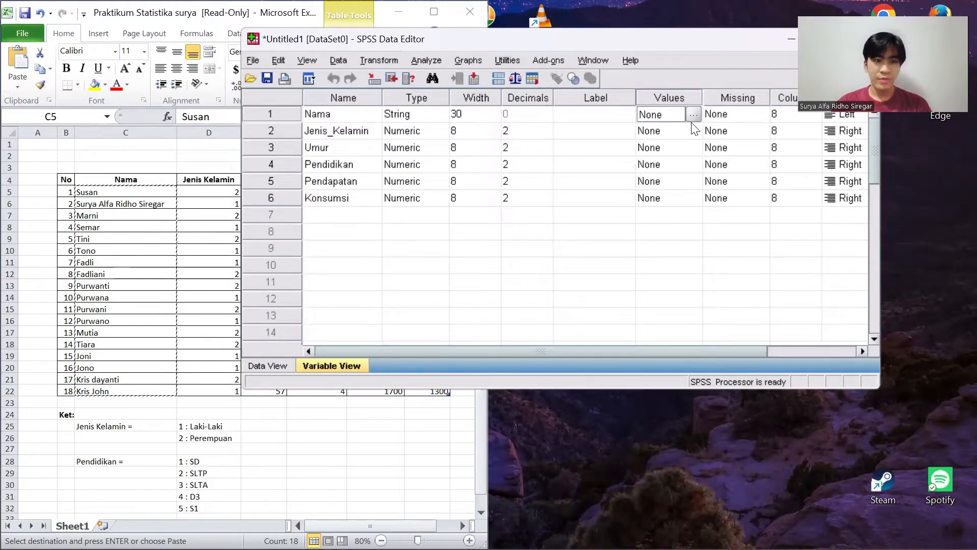
{"action": "left_click", "coordinate": [599, 116]}
{"action": "left_click", "coordinate": [599, 116]}
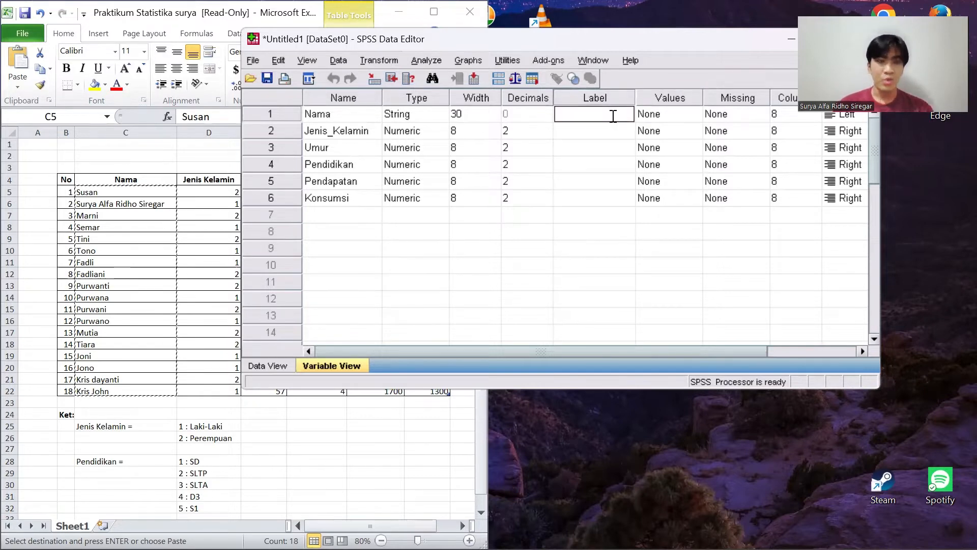
{"action": "type", "text": "Nama "}
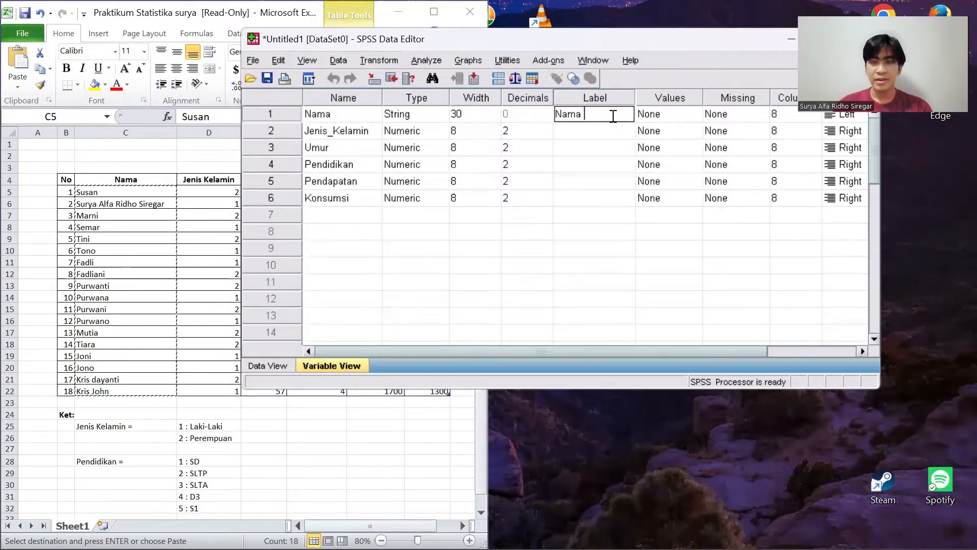
{"action": "type", "text": "Responden"}
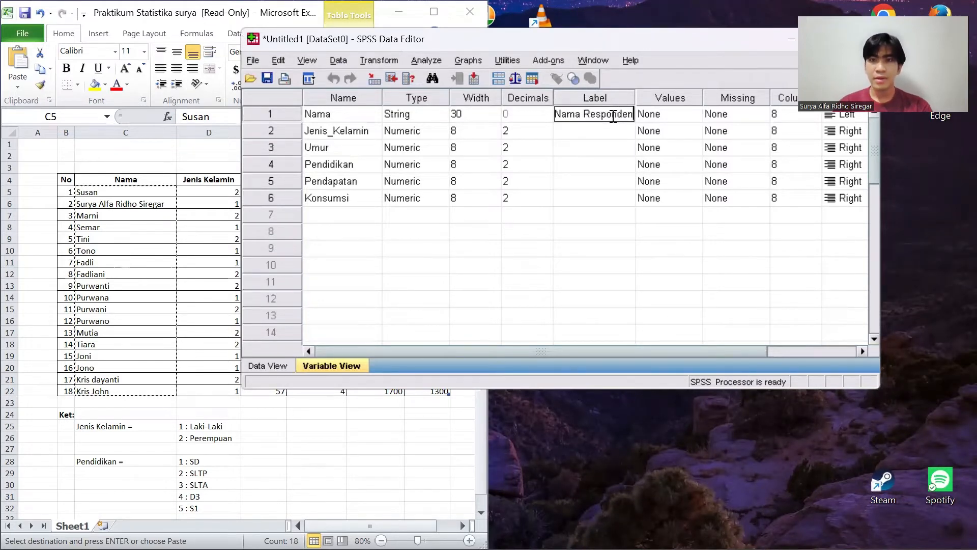
{"action": "left_click", "coordinate": [671, 119]}
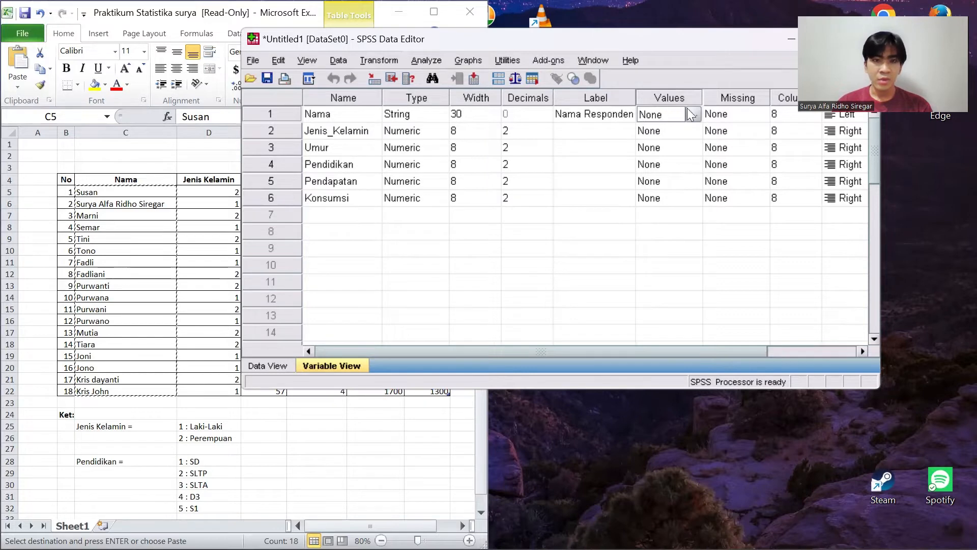
Set the Columns attribute of the Nama variable to 30.
{"action": "left_click", "coordinate": [751, 117]}
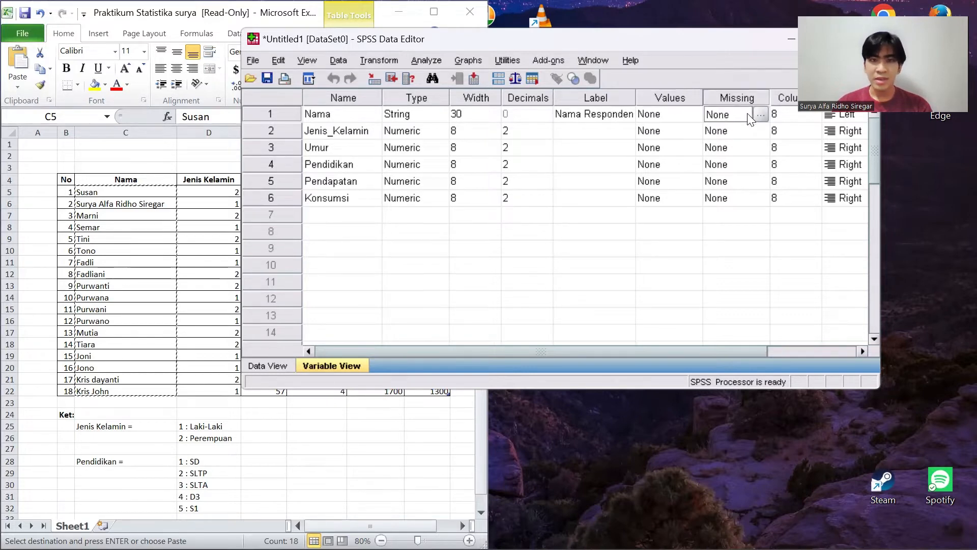
{"action": "left_click", "coordinate": [786, 114]}
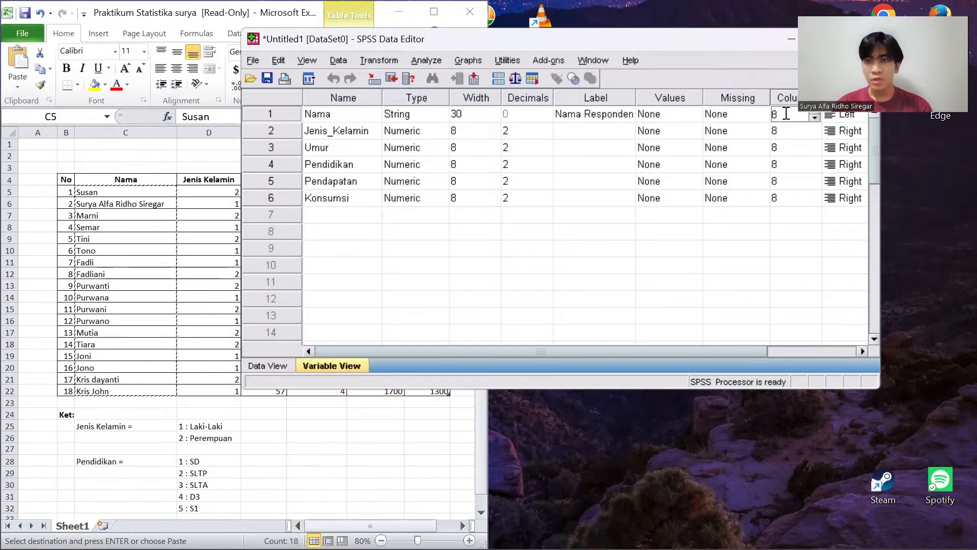
{"action": "double_click", "coordinate": [786, 114]}
{"action": "key", "text": "BackSpace"}
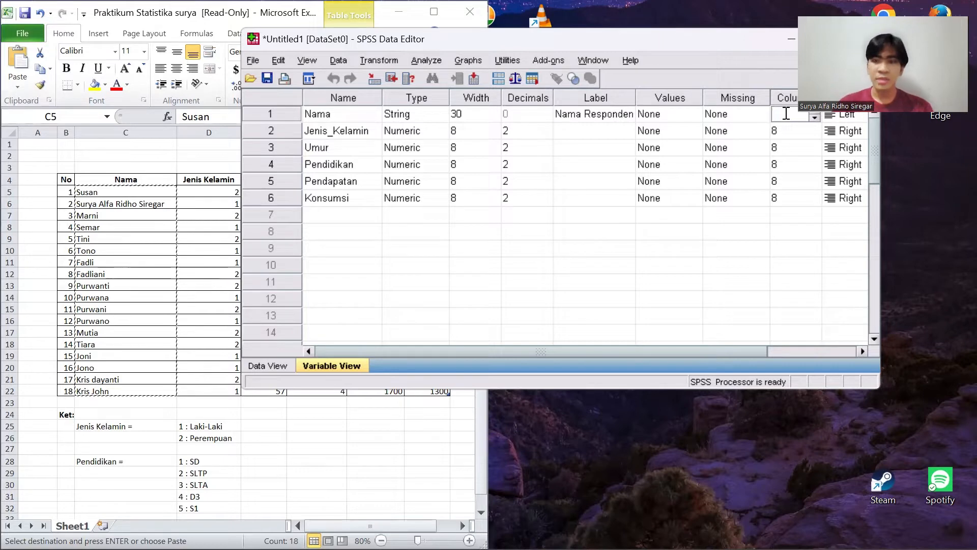
{"action": "type", "text": "30"}
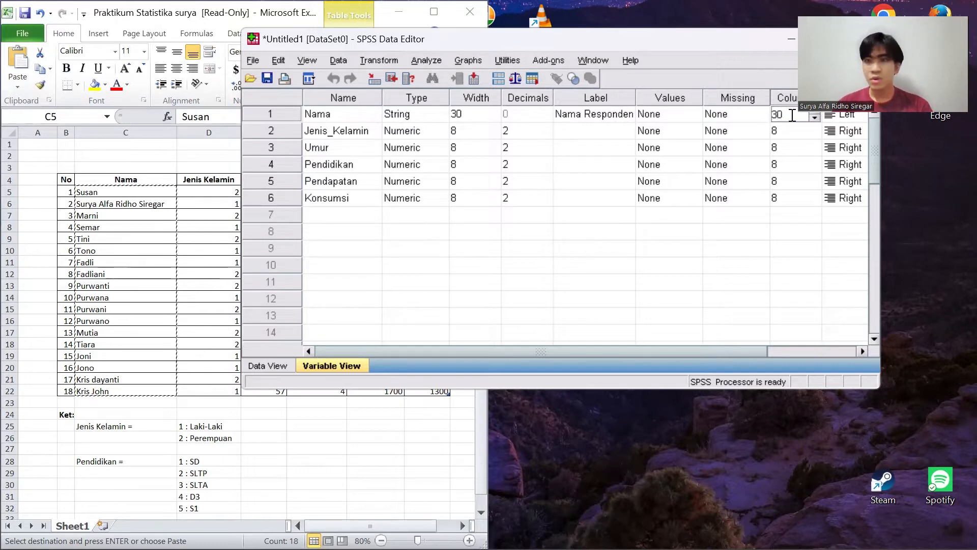
Maximize the SPSS window and choose Left alignment for the Nama variable.
{"action": "left_click_drag", "start_coordinate": [718, 40], "coordinate": [649, 40]}
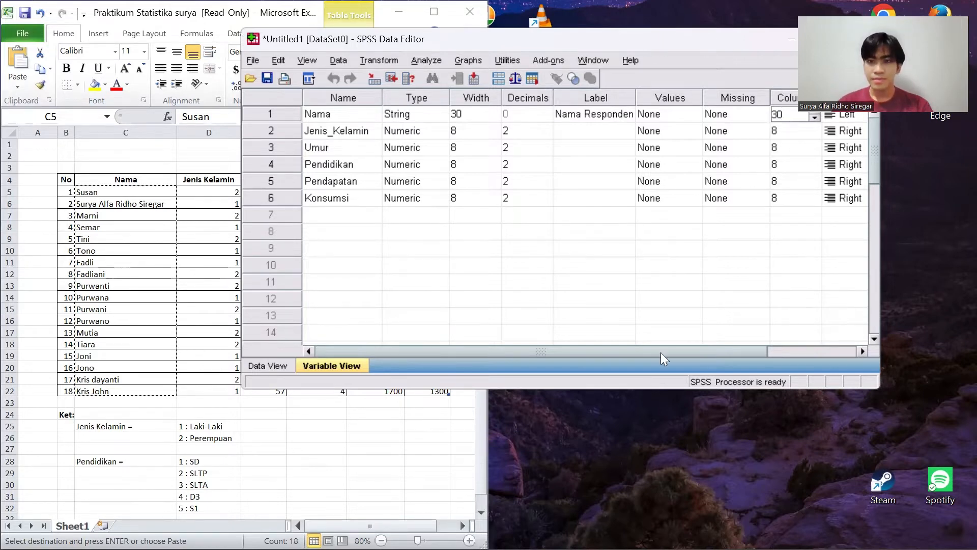
{"action": "left_click_drag", "start_coordinate": [661, 353], "coordinate": [751, 351]}
{"action": "left_click", "coordinate": [760, 39]}
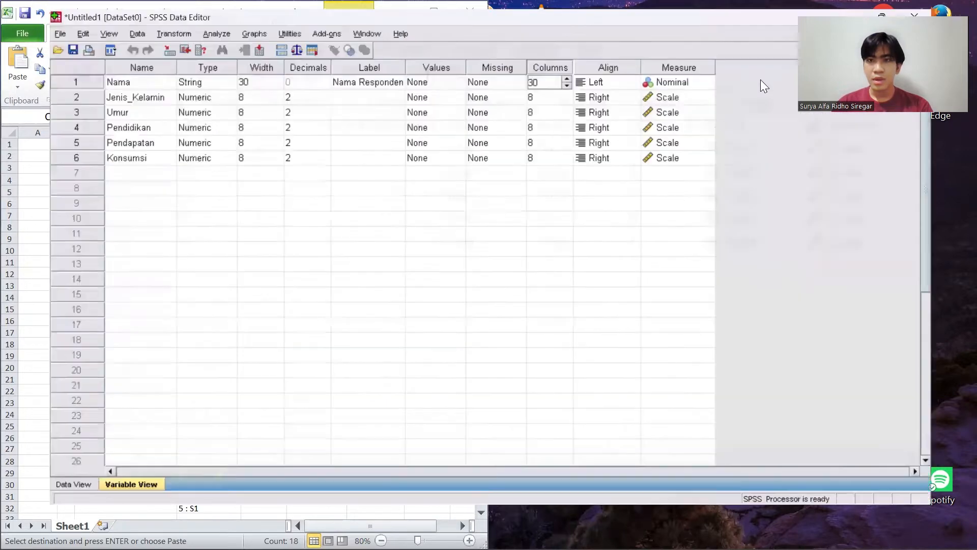
{"action": "left_click", "coordinate": [604, 80]}
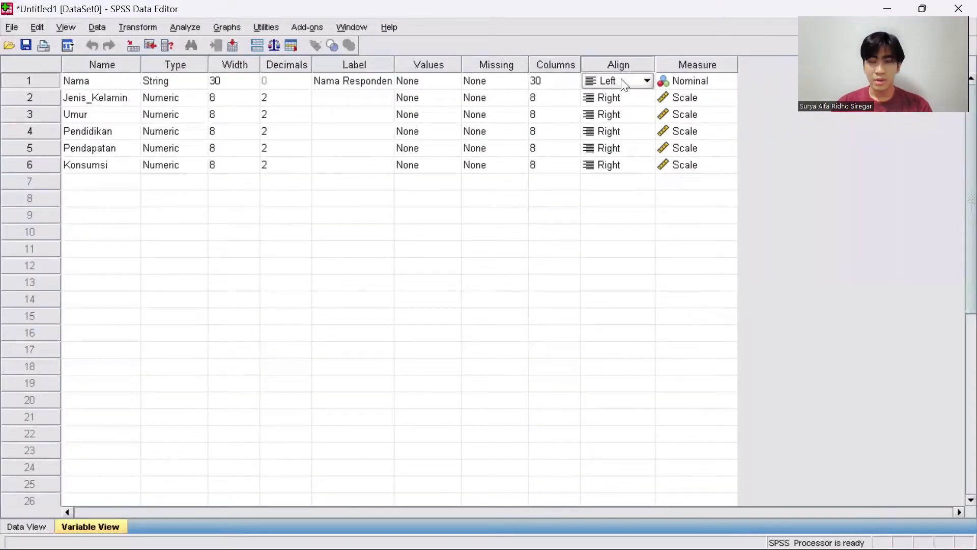
{"action": "left_click", "coordinate": [621, 81]}
{"action": "left_click", "coordinate": [620, 96]}
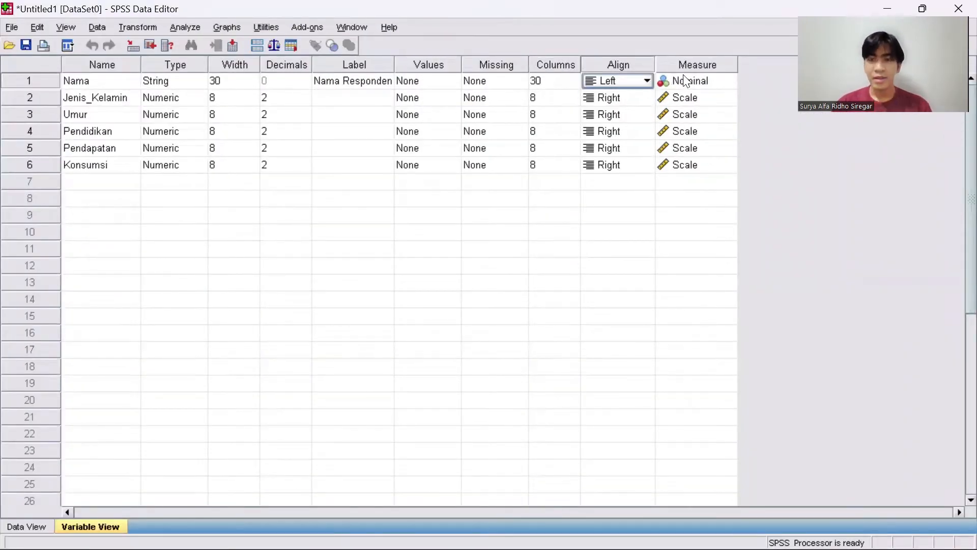
Set the decimals of the Jenis_Kelamin variable to 0.
{"action": "left_click", "coordinate": [690, 80]}
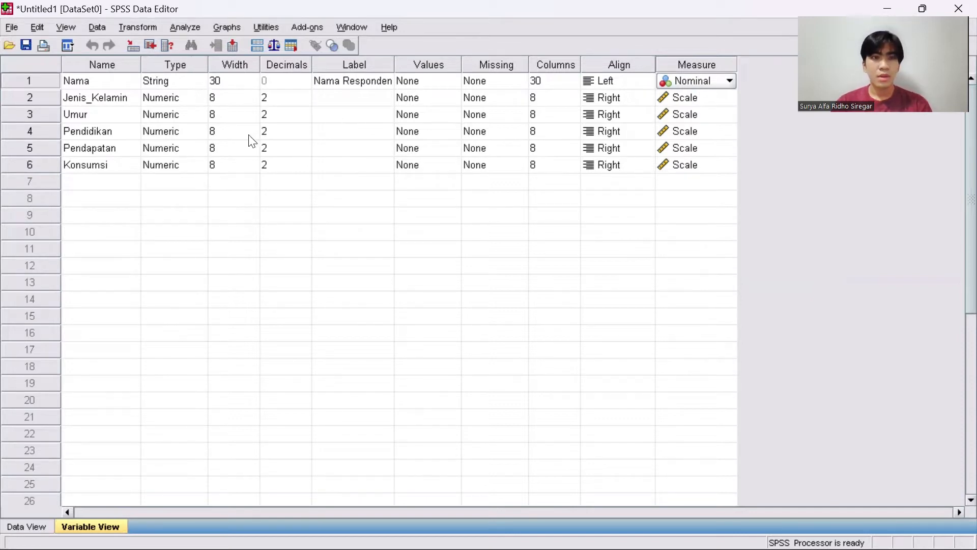
{"action": "left_click", "coordinate": [123, 100]}
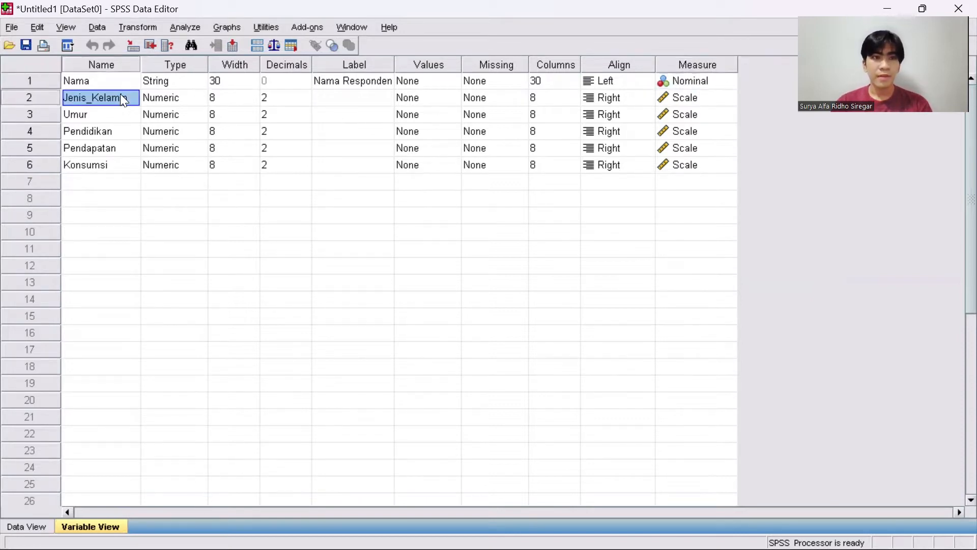
{"action": "left_click", "coordinate": [183, 102]}
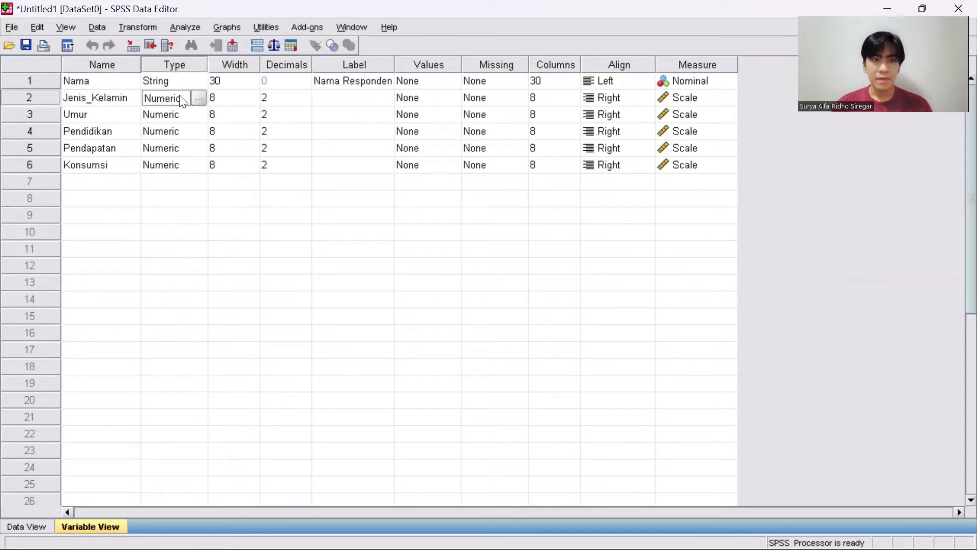
{"action": "left_click", "coordinate": [220, 98]}
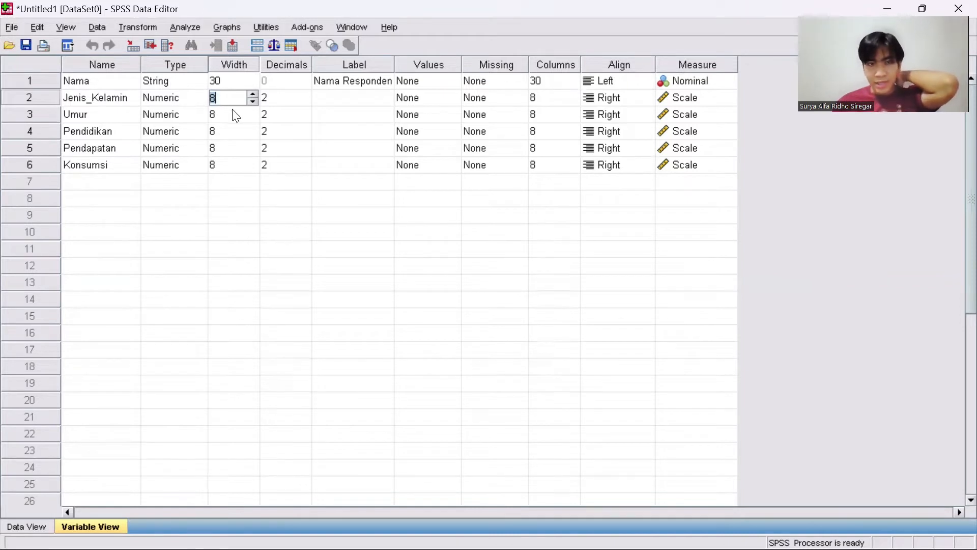
{"action": "left_click", "coordinate": [235, 114]}
{"action": "left_click", "coordinate": [278, 97]}
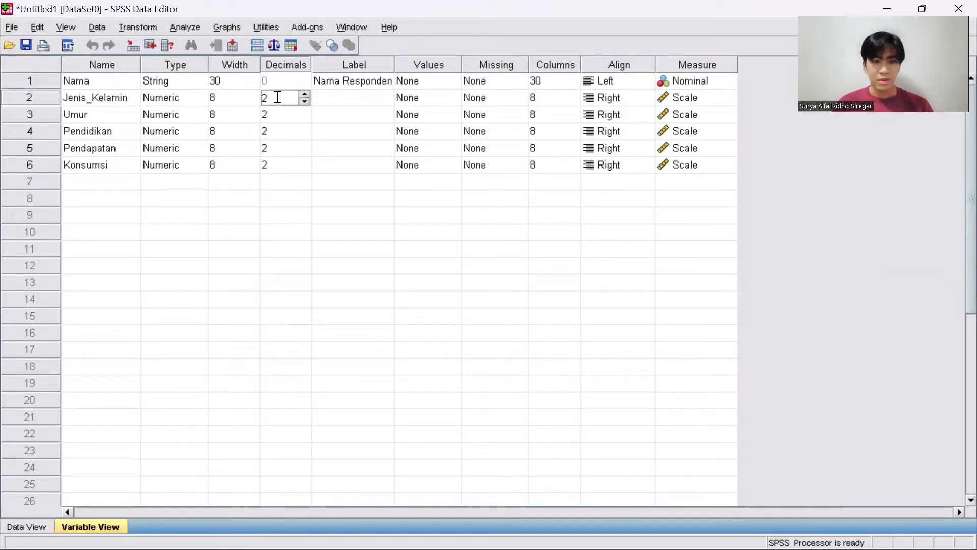
{"action": "double_click", "coordinate": [278, 97]}
{"action": "type", "text": "0"}
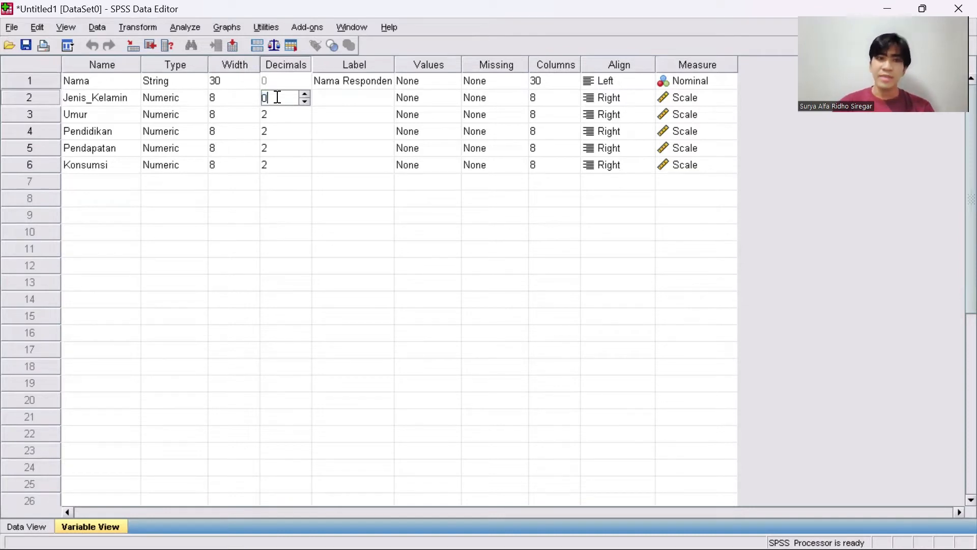
{"action": "left_click", "coordinate": [354, 148]}
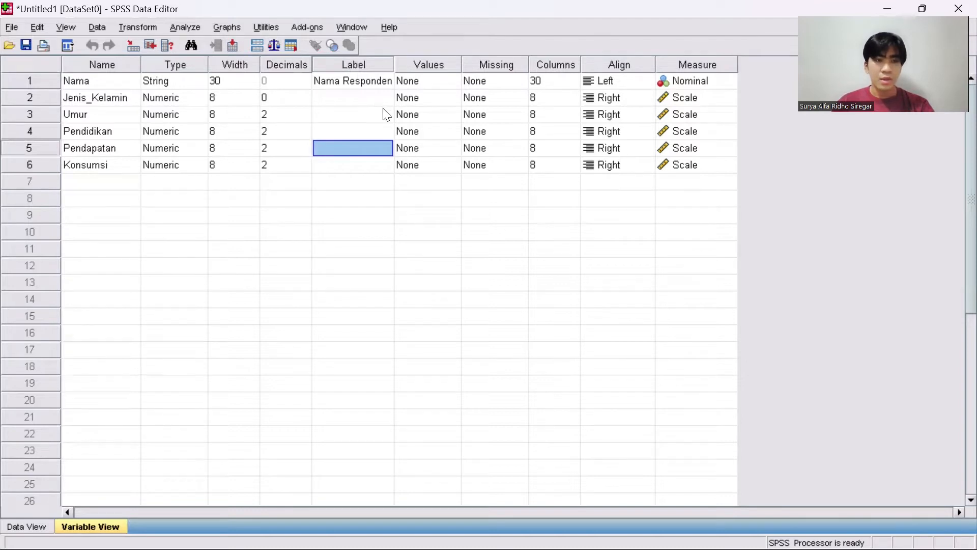
Label the Jenis_Kelamin variable "Jenis Kelamin".
{"action": "double_click", "coordinate": [380, 98]}
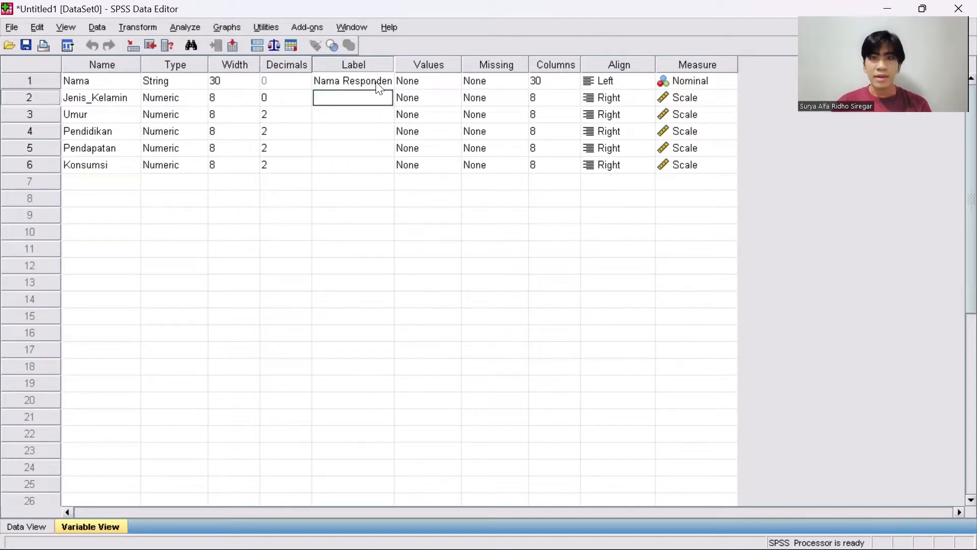
{"action": "left_click", "coordinate": [695, 29]}
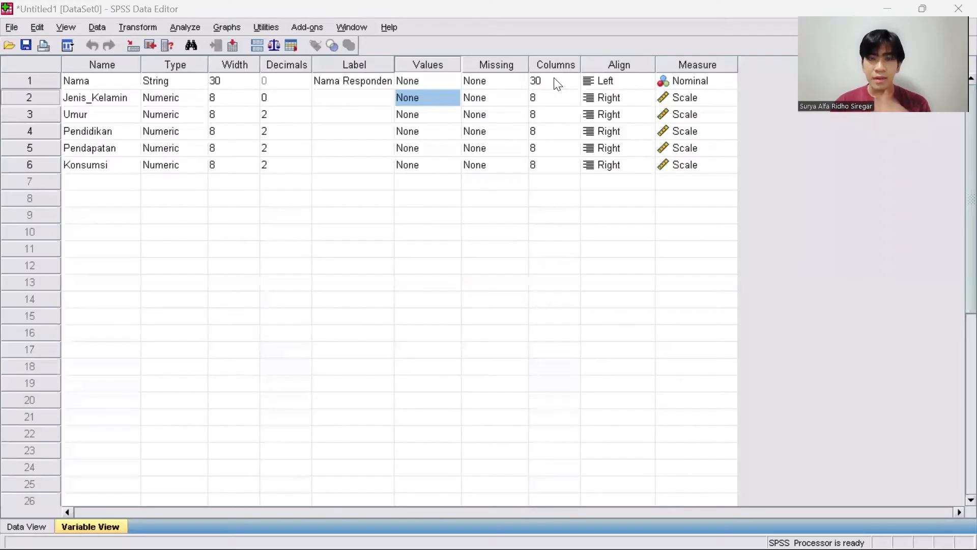
{"action": "left_click", "coordinate": [363, 104]}
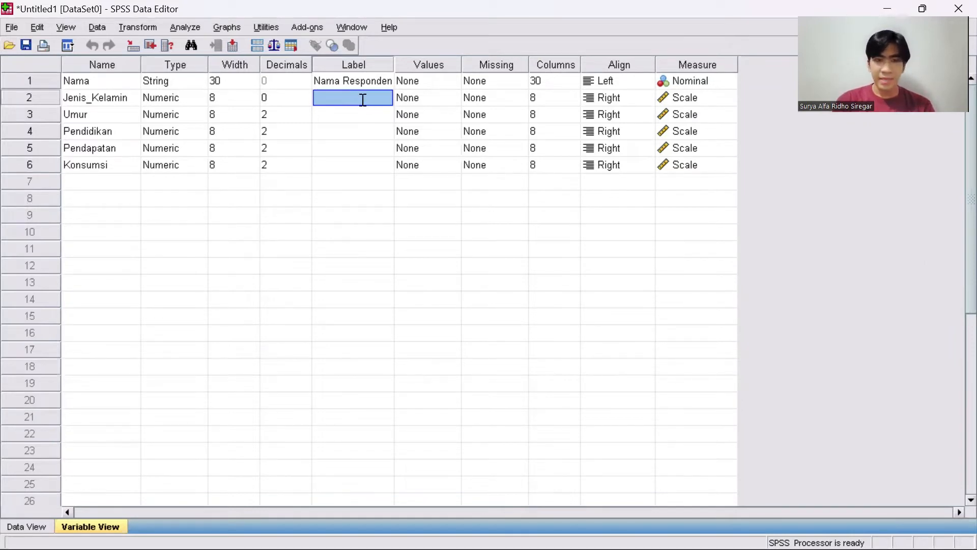
{"action": "type", "text": "Jenis Kelamin"}
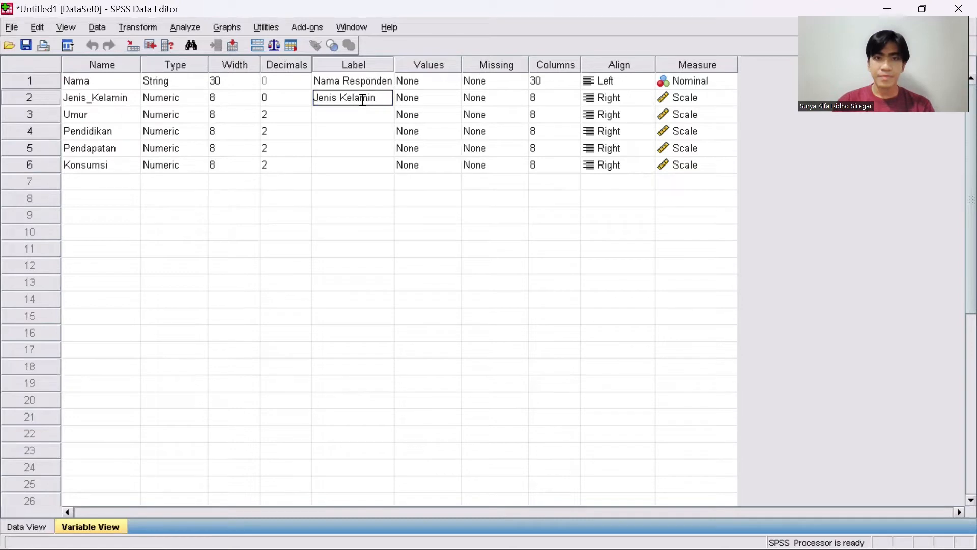
{"action": "left_click", "coordinate": [438, 167]}
Open the value labels of the Jenis_Kelamin variable and add value 1 with the label "Laki Laki".
{"action": "left_click", "coordinate": [422, 99]}
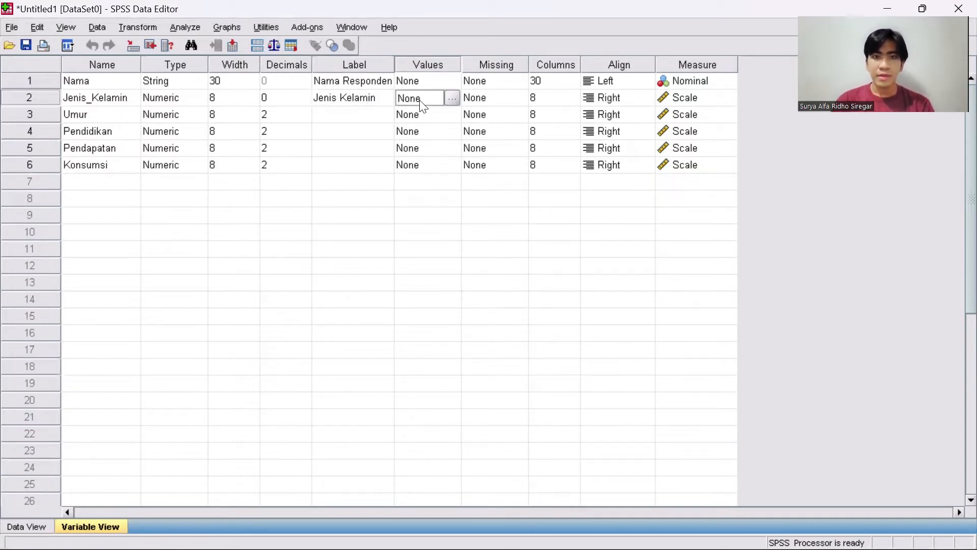
{"action": "left_click", "coordinate": [453, 99]}
{"action": "left_click", "coordinate": [407, 219]}
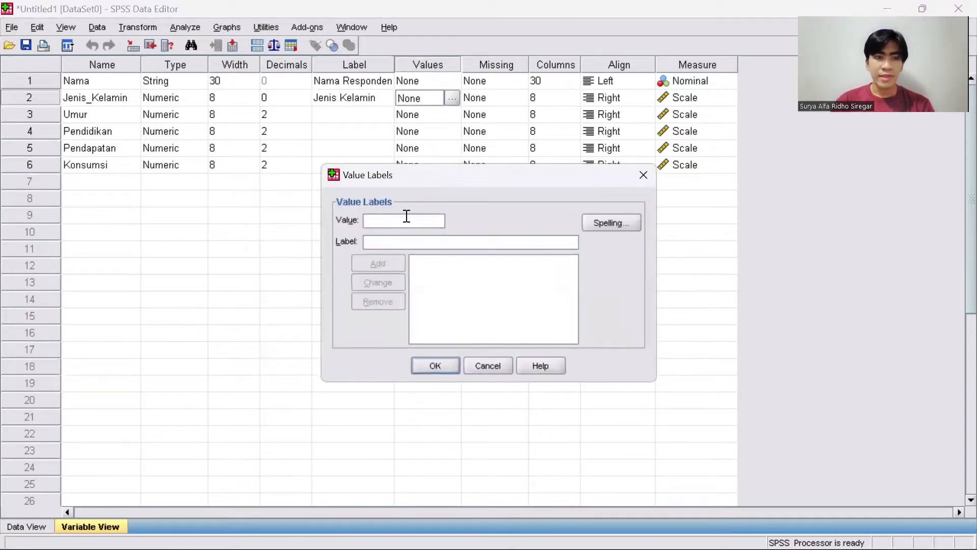
{"action": "type", "text": "1"}
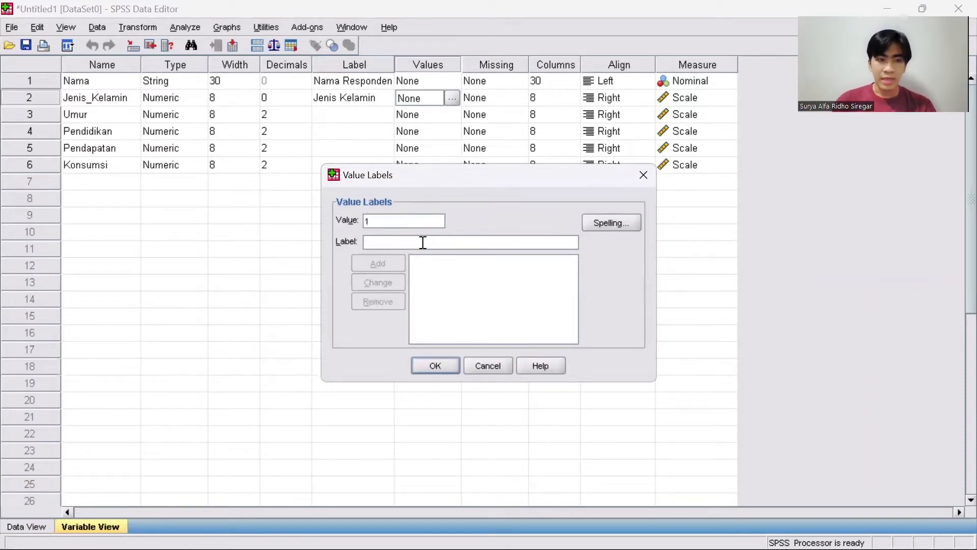
{"action": "type", "text": "Laku"}
{"action": "key", "text": "BackSpace"}
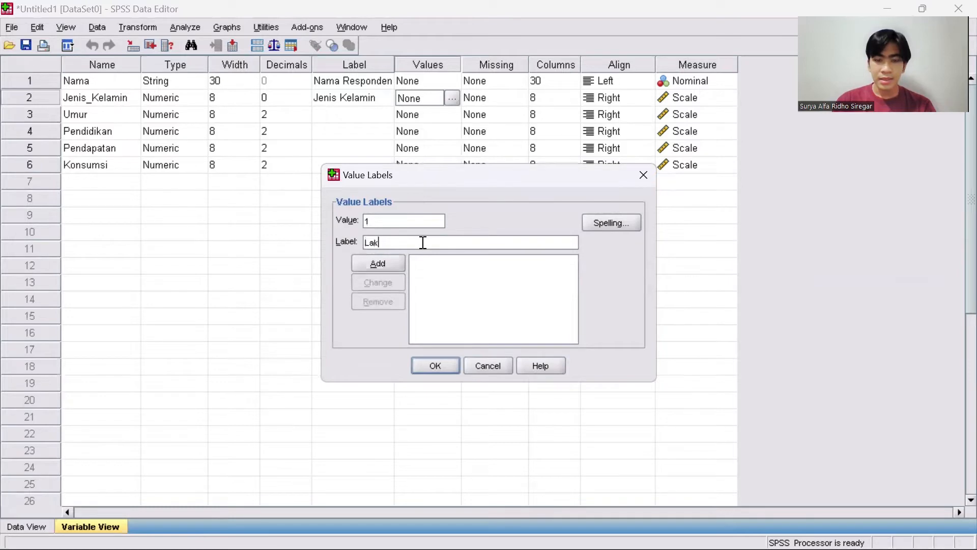
{"action": "type", "text": "i Laki"}
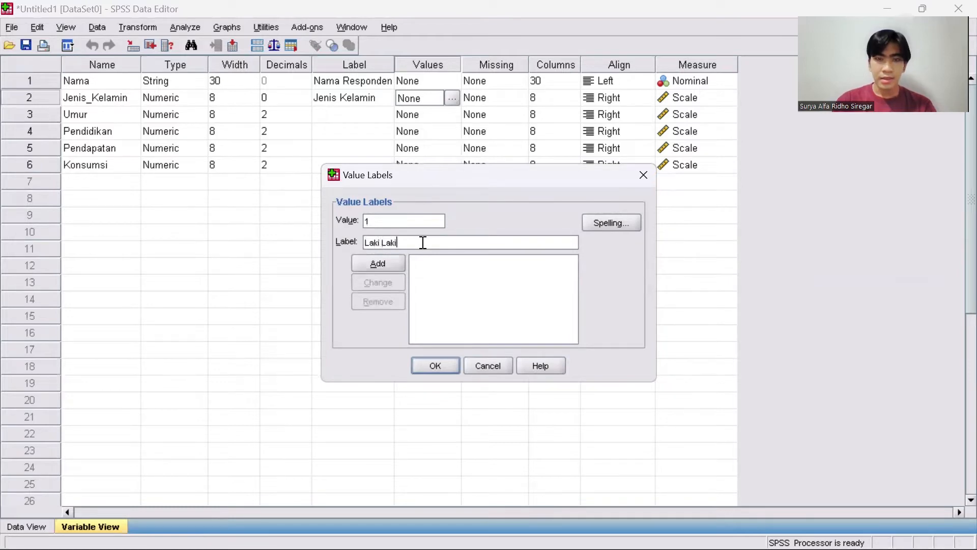
{"action": "left_click", "coordinate": [378, 264]}
Add value 2 with the label "Perempuan" for Jenis_Kelamin and apply the value labels.
{"action": "left_click", "coordinate": [386, 222]}
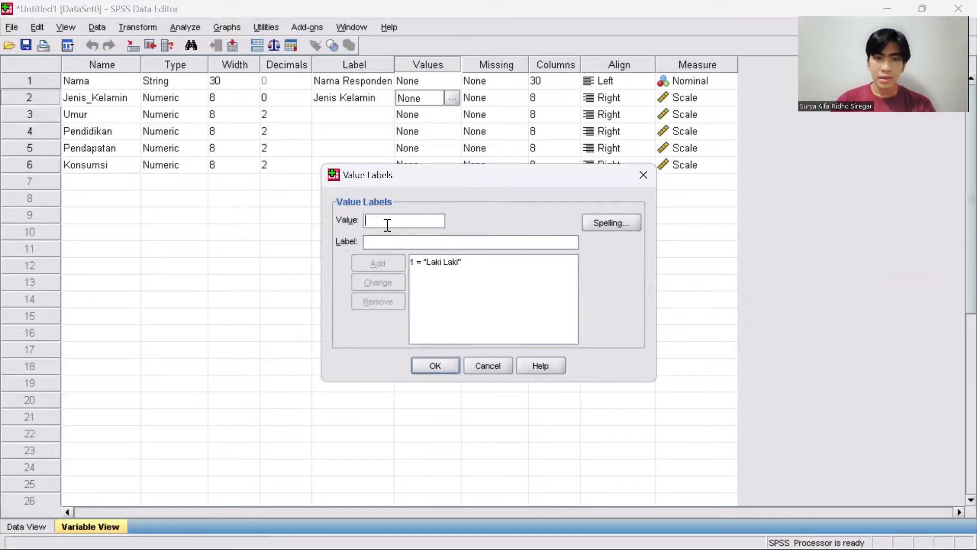
{"action": "type", "text": "2"}
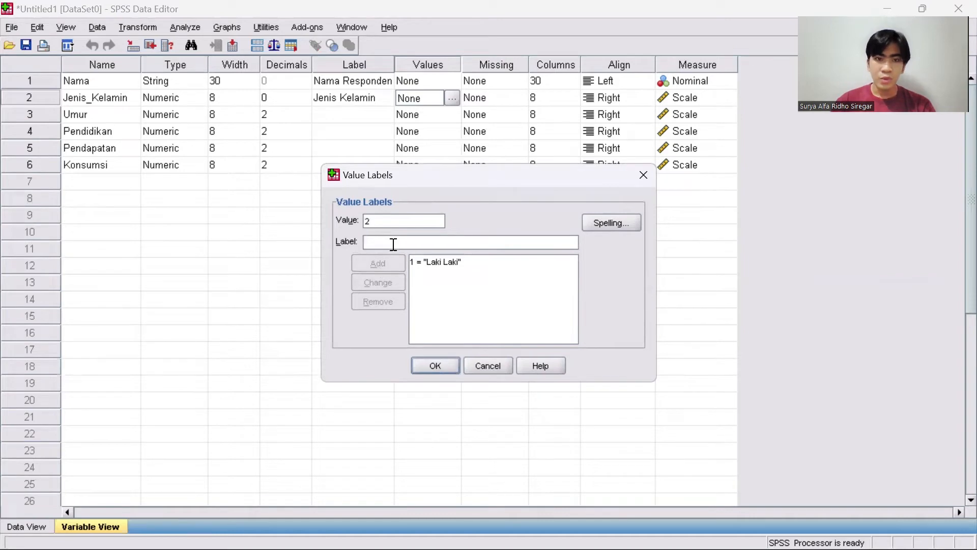
{"action": "left_click", "coordinate": [394, 244]}
{"action": "type", "text": "Perem"}
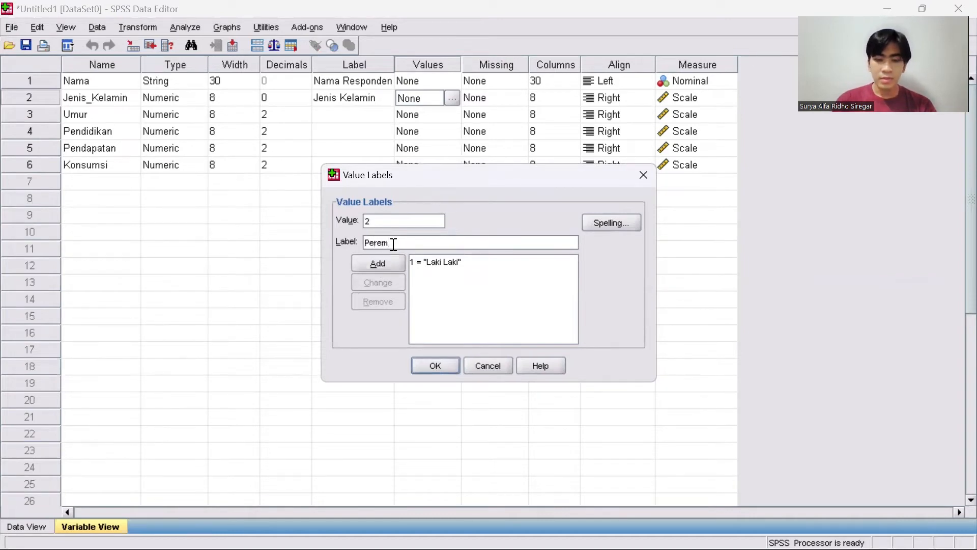
{"action": "type", "text": "puan"}
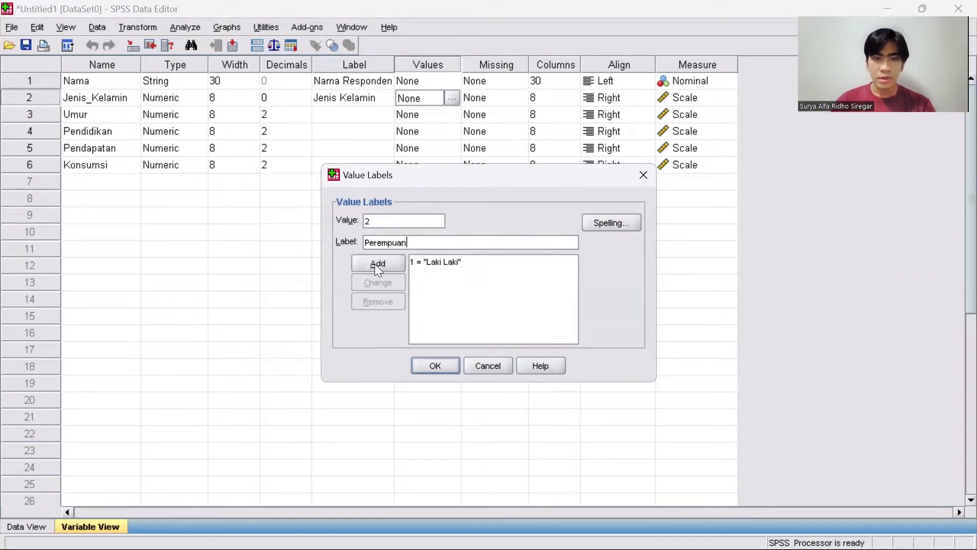
{"action": "left_click", "coordinate": [377, 264]}
{"action": "left_click", "coordinate": [430, 363]}
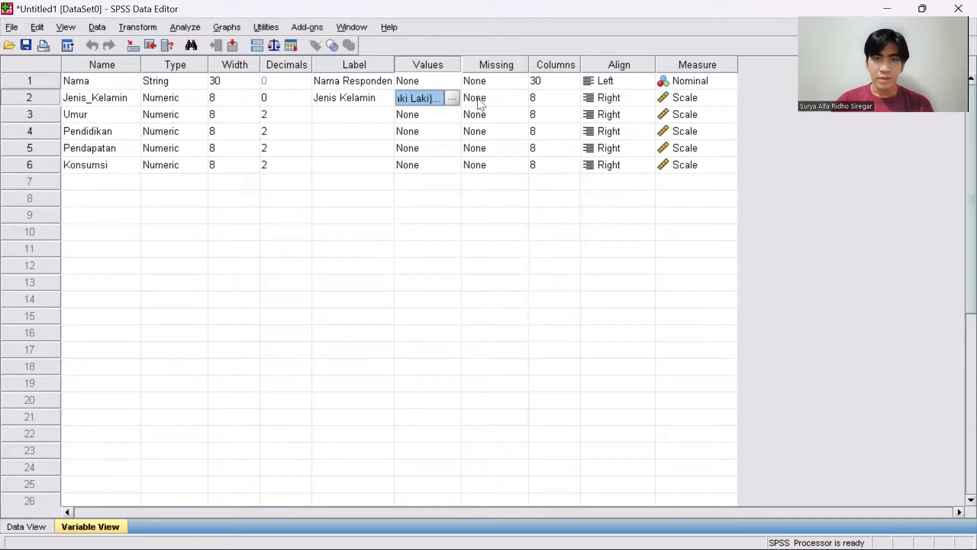
Set the measurement level of the Jenis_Kelamin variable to Nominal.
{"action": "left_click", "coordinate": [492, 97]}
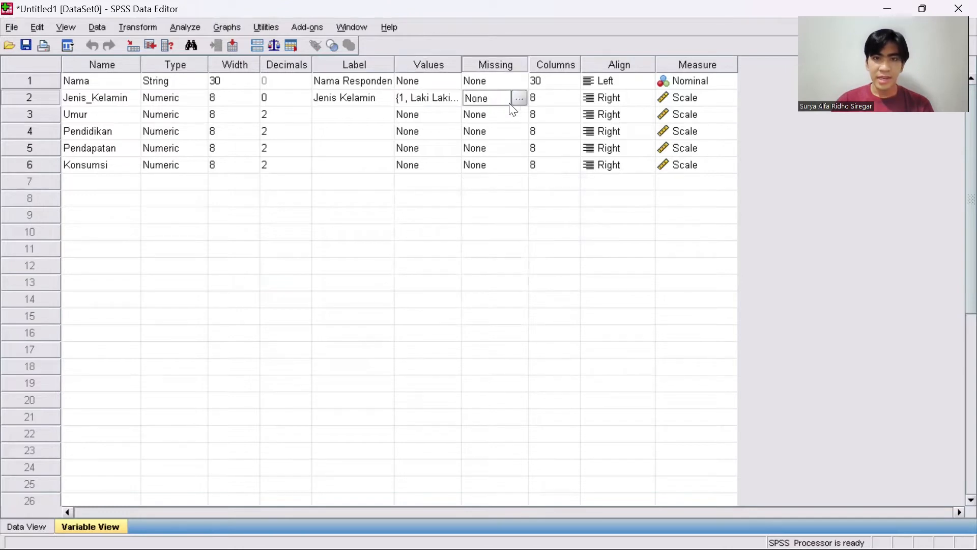
{"action": "left_click", "coordinate": [536, 100]}
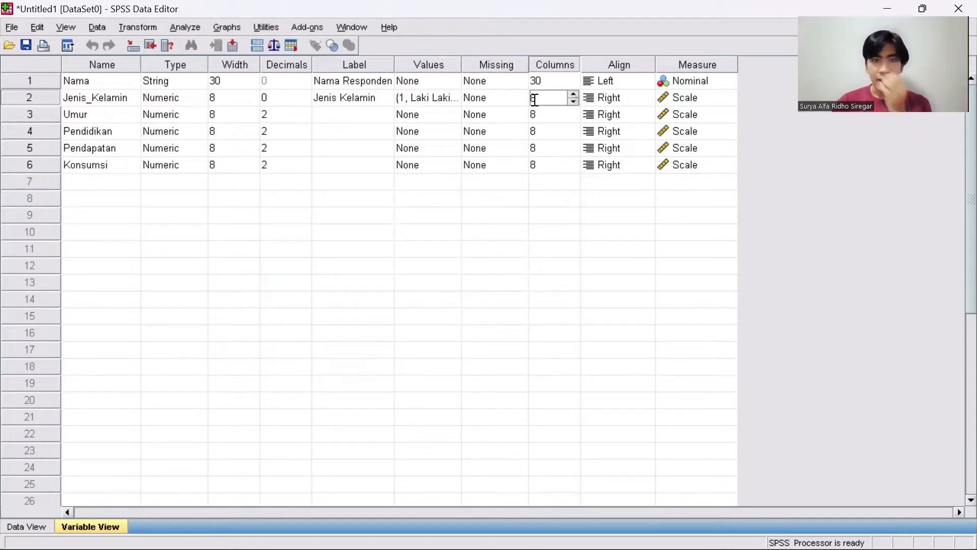
{"action": "left_click", "coordinate": [611, 104]}
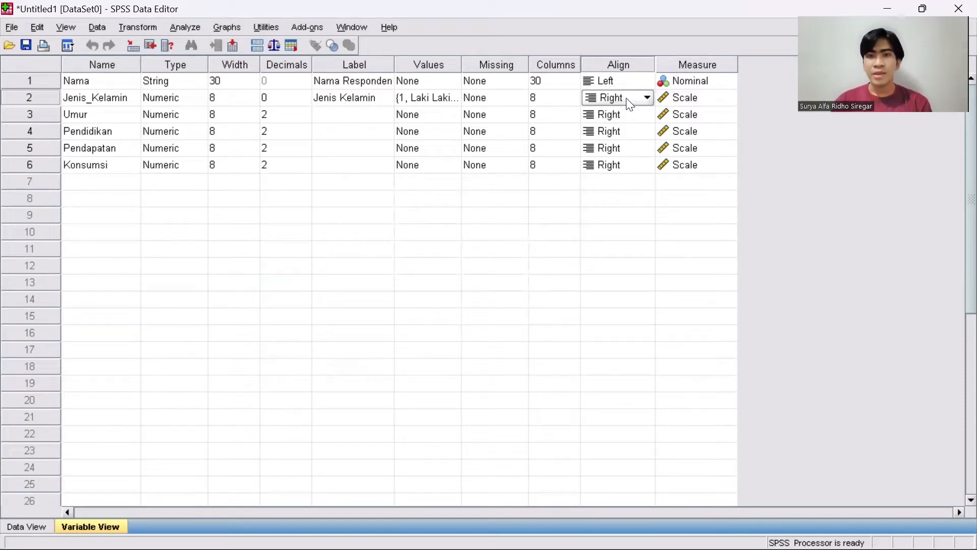
{"action": "left_click", "coordinate": [712, 100]}
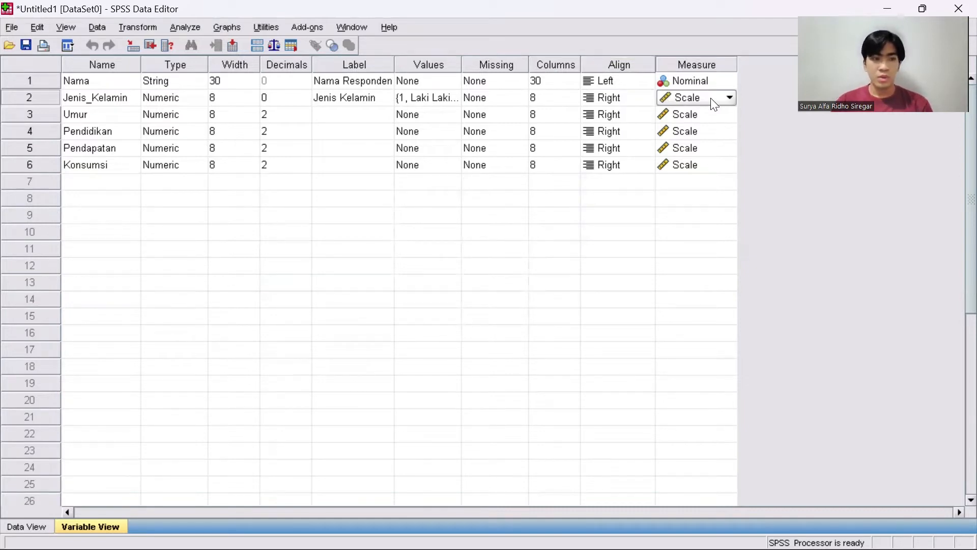
{"action": "left_click", "coordinate": [711, 98]}
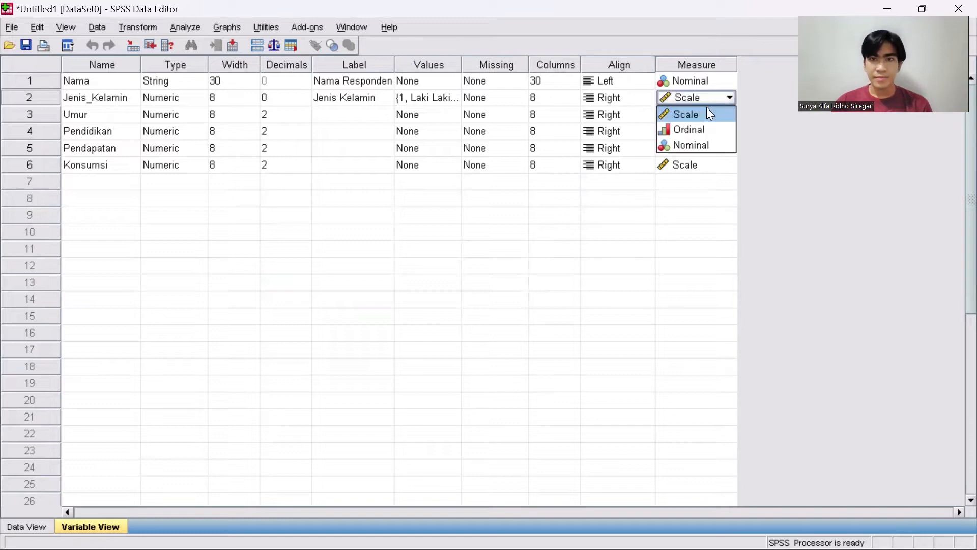
{"action": "left_click", "coordinate": [715, 144]}
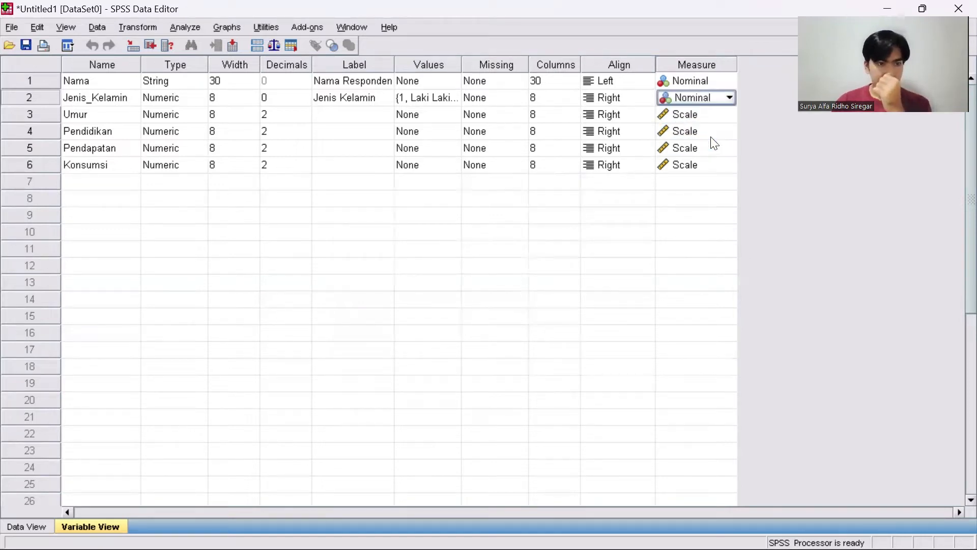
{"action": "left_click", "coordinate": [650, 201]}
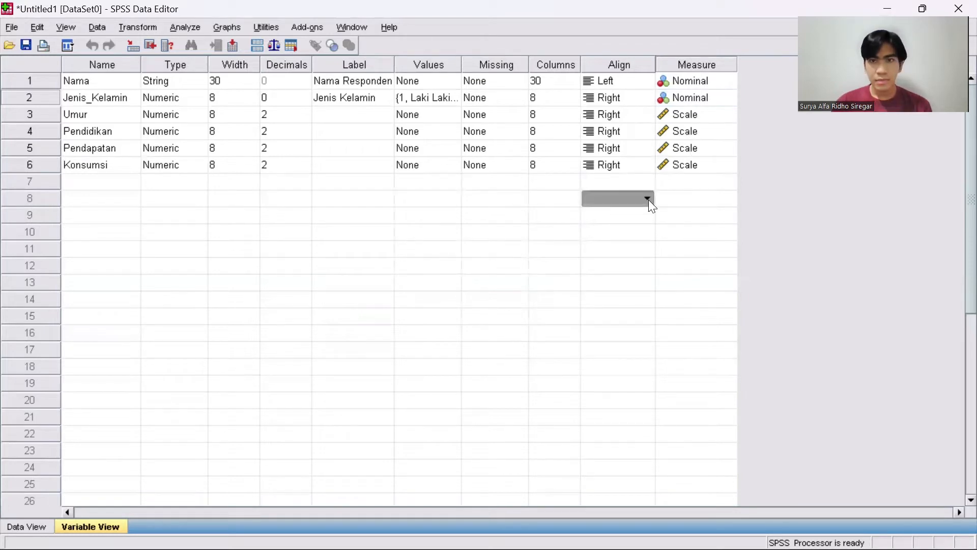
Set the decimals of the Umur variable to 0.
{"action": "left_click", "coordinate": [112, 115]}
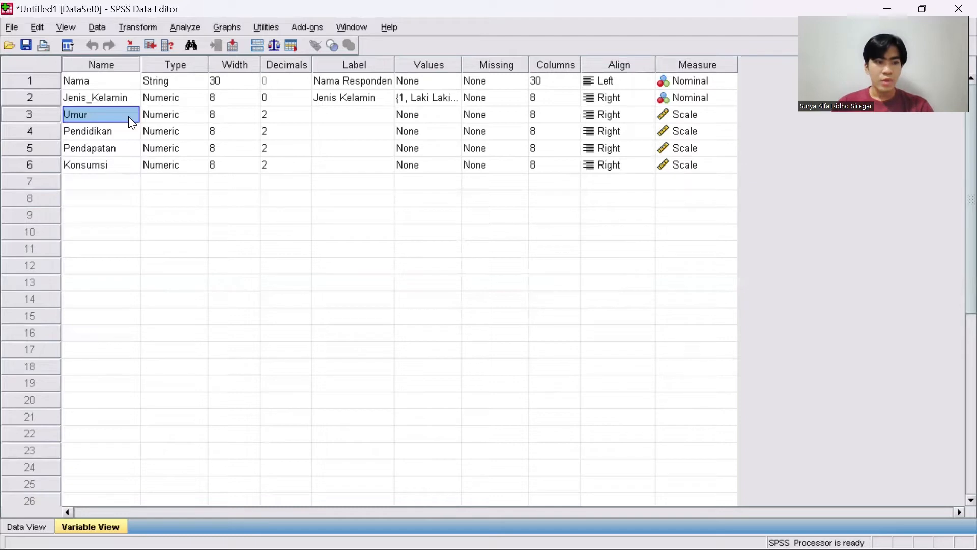
{"action": "left_click", "coordinate": [175, 117]}
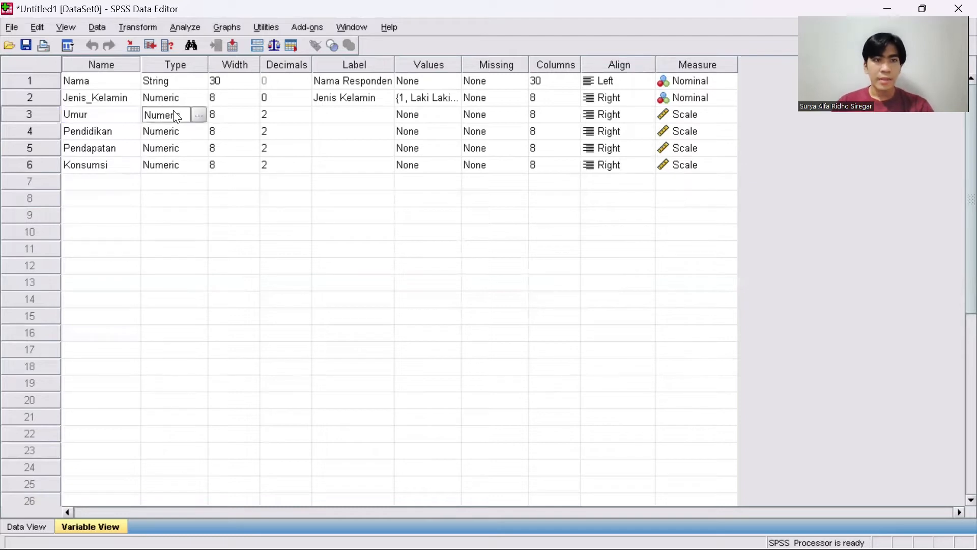
{"action": "left_click", "coordinate": [231, 112]}
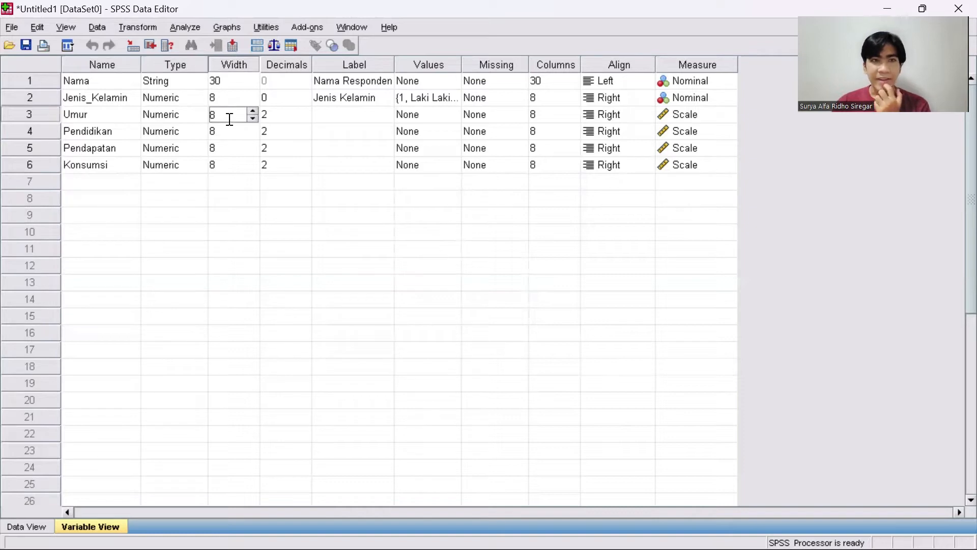
{"action": "left_click", "coordinate": [300, 115]}
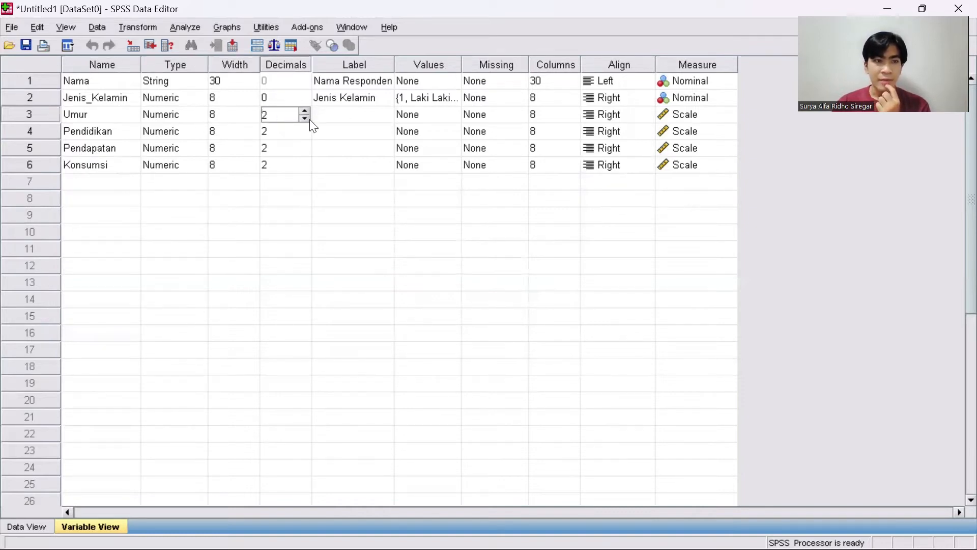
{"action": "left_click", "coordinate": [305, 118]}
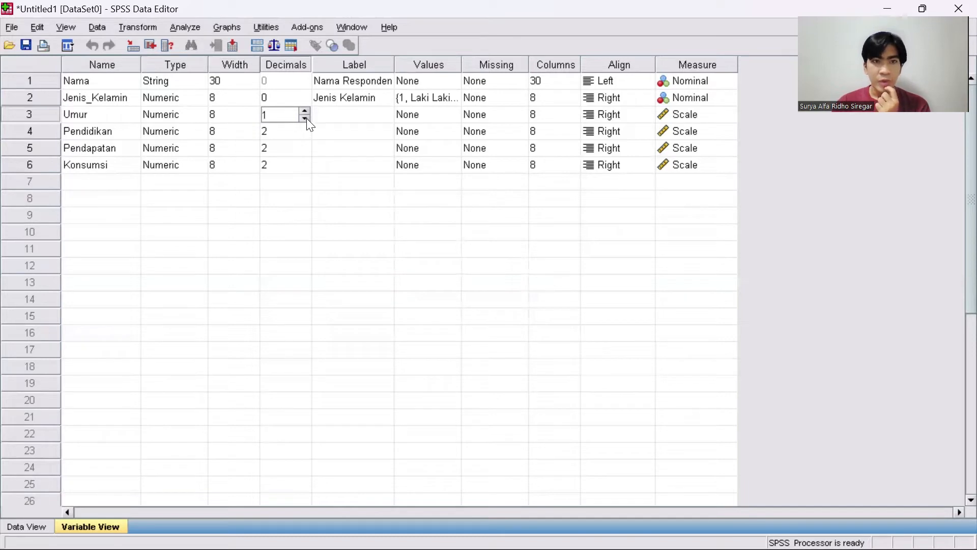
{"action": "left_click", "coordinate": [305, 119]}
{"action": "left_click", "coordinate": [339, 125]}
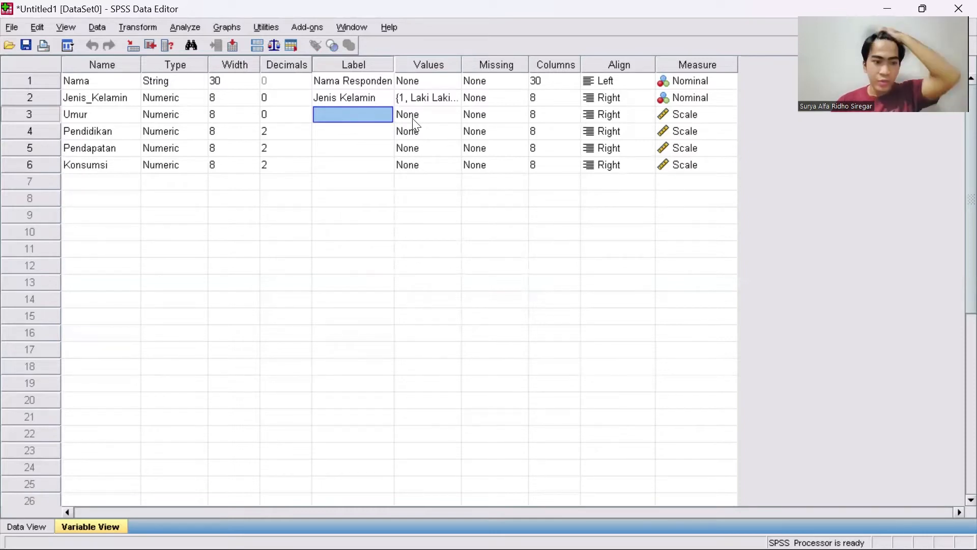
{"action": "left_click", "coordinate": [487, 121]}
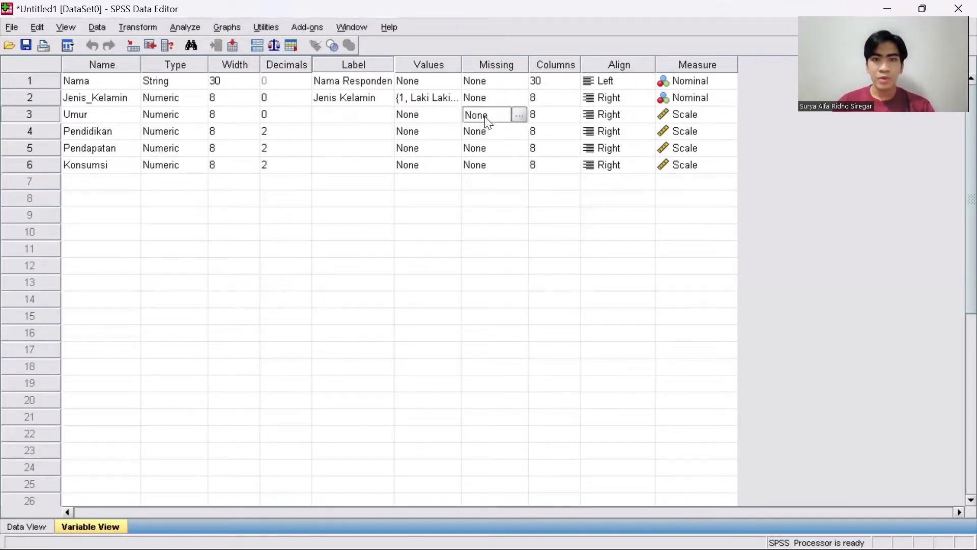
Keep the Umur variable's column width and alignment, and choose Scale as its measurement level.
{"action": "left_click", "coordinate": [558, 114]}
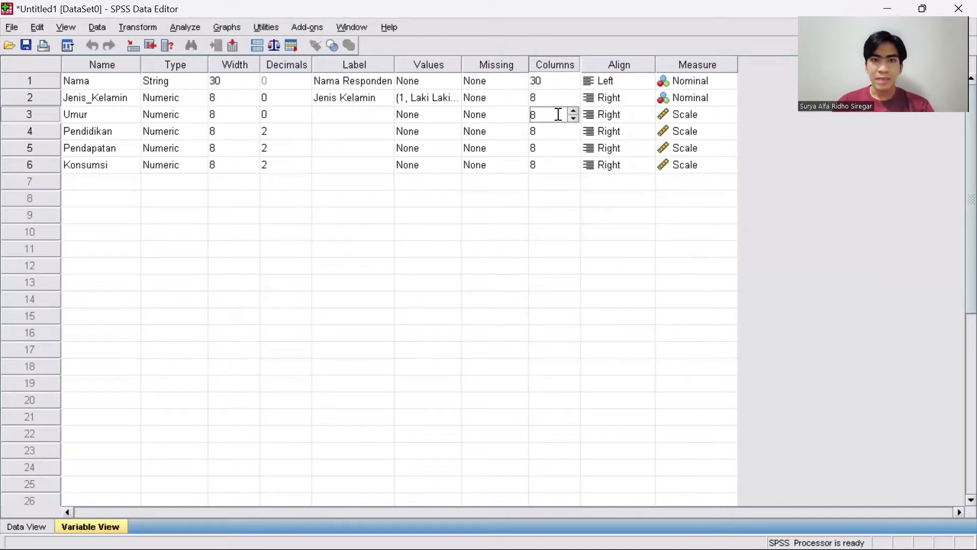
{"action": "left_click", "coordinate": [614, 120]}
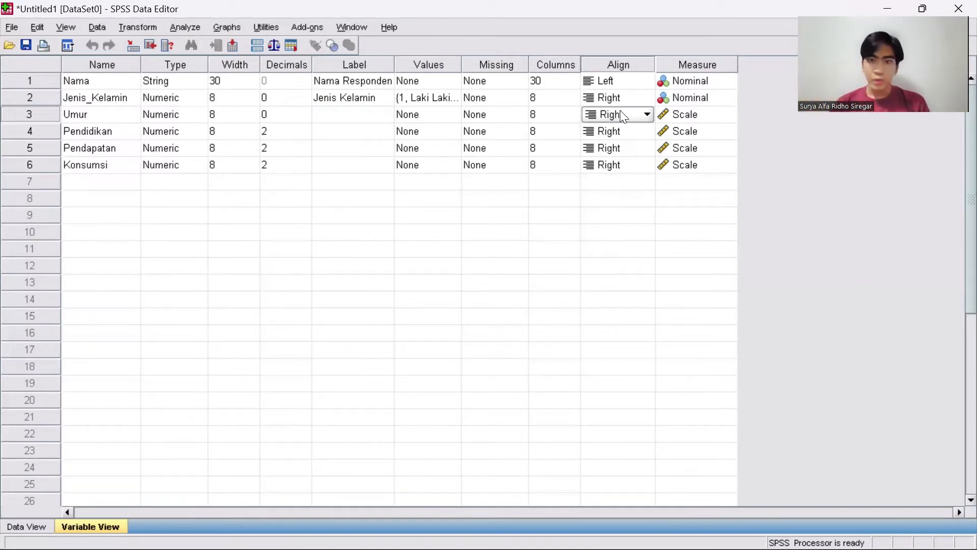
{"action": "left_click", "coordinate": [672, 116]}
{"action": "left_click", "coordinate": [677, 117]}
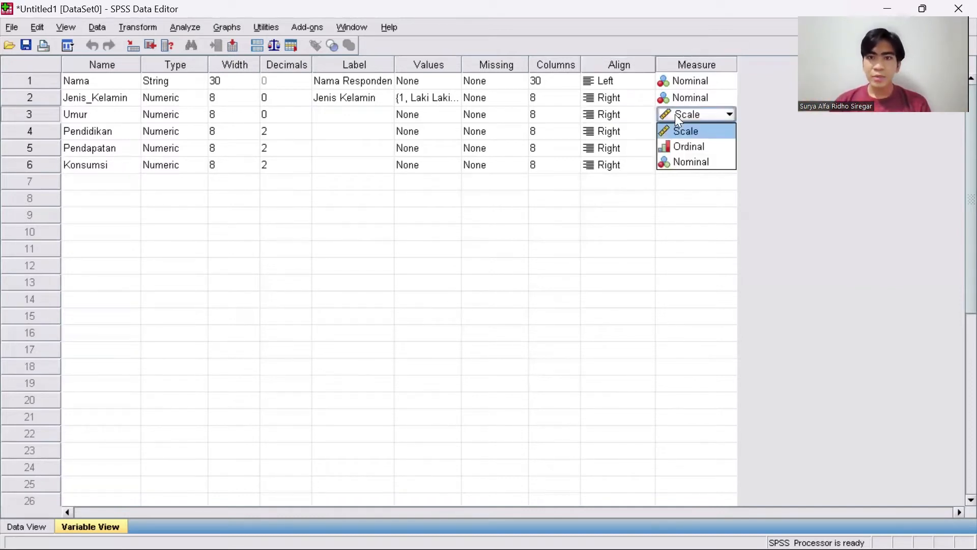
{"action": "left_click", "coordinate": [693, 133]}
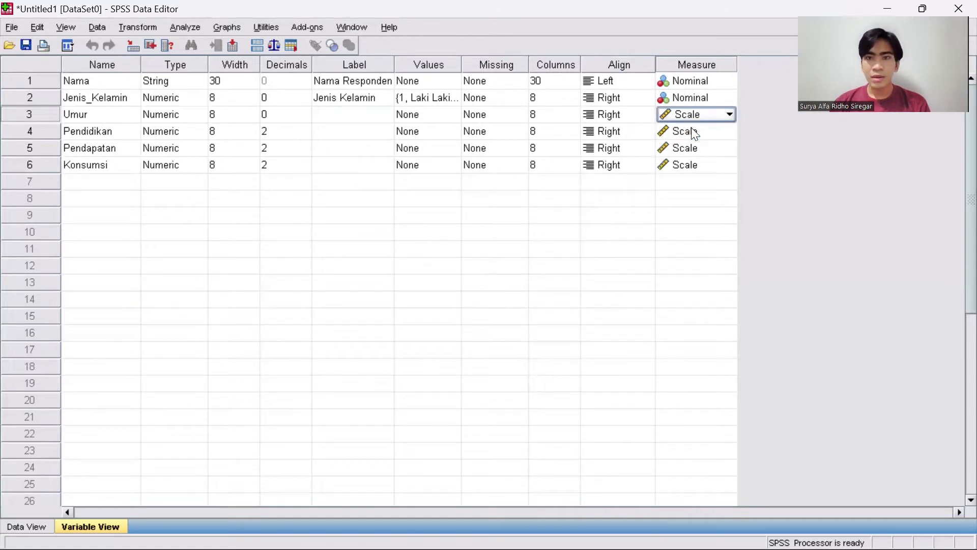
Set the decimals of the Pendidikan variable to 0, keeping its numeric type and width.
{"action": "left_click", "coordinate": [126, 130]}
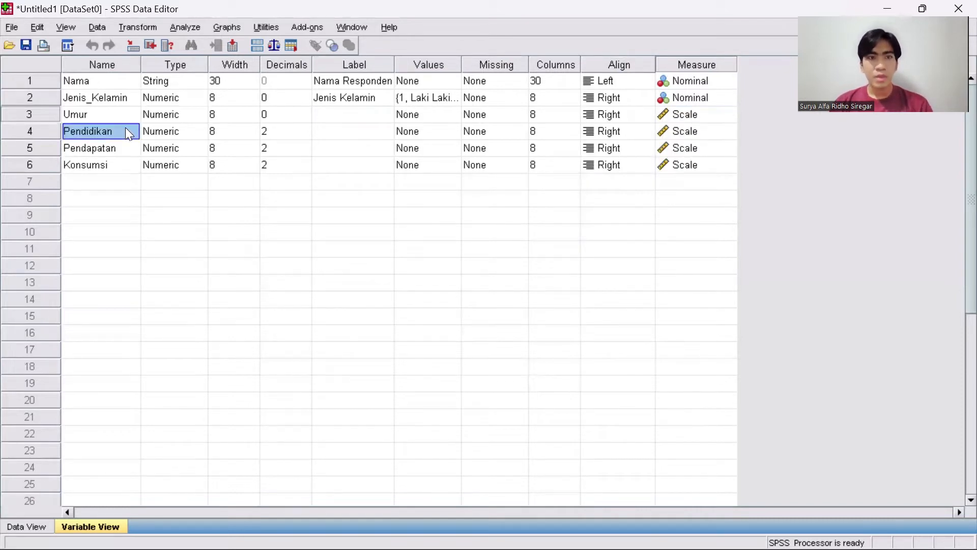
{"action": "left_click", "coordinate": [175, 134]}
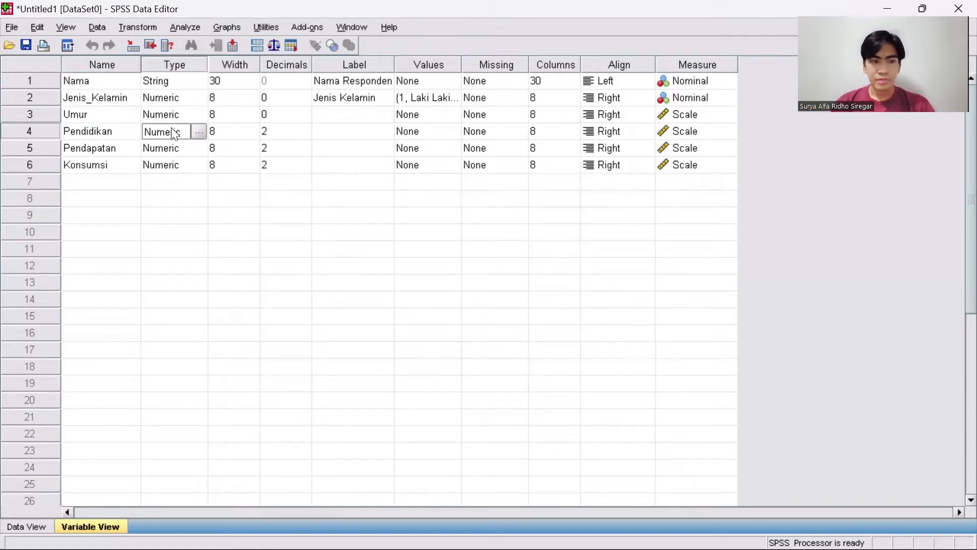
{"action": "left_click", "coordinate": [247, 132]}
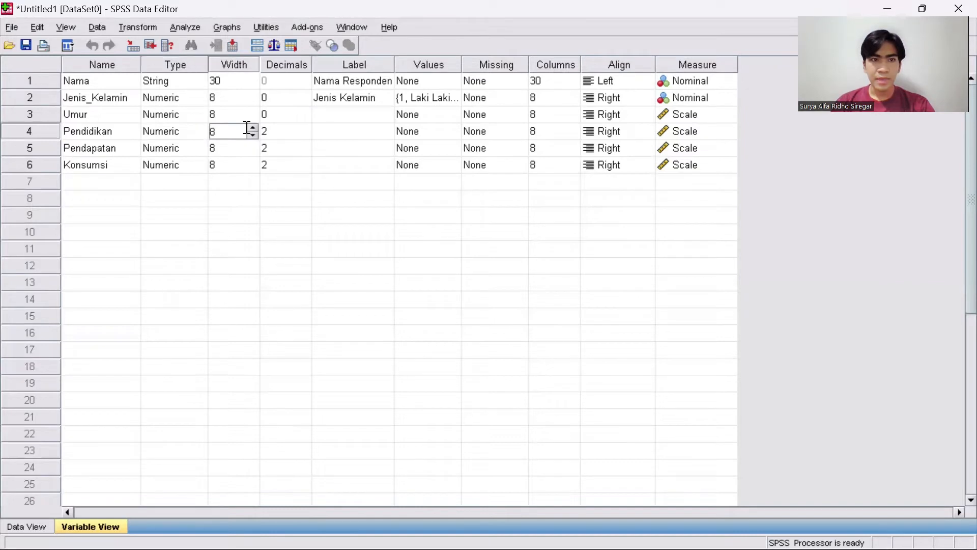
{"action": "left_click", "coordinate": [292, 132]}
{"action": "left_click", "coordinate": [305, 135]}
{"action": "left_click", "coordinate": [305, 136]}
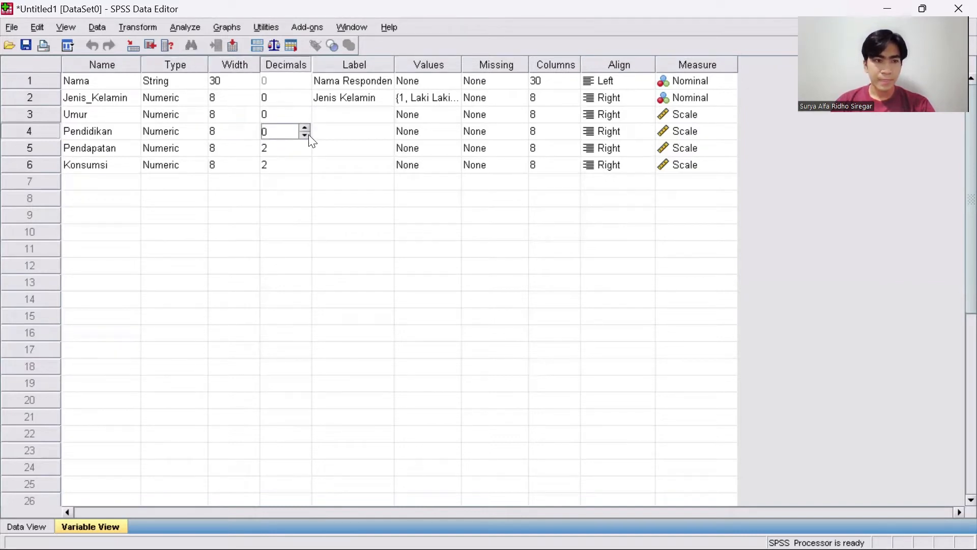
Open the value labels of the Pendidikan variable and add value 1 with the label "Sd".
{"action": "left_click", "coordinate": [376, 134]}
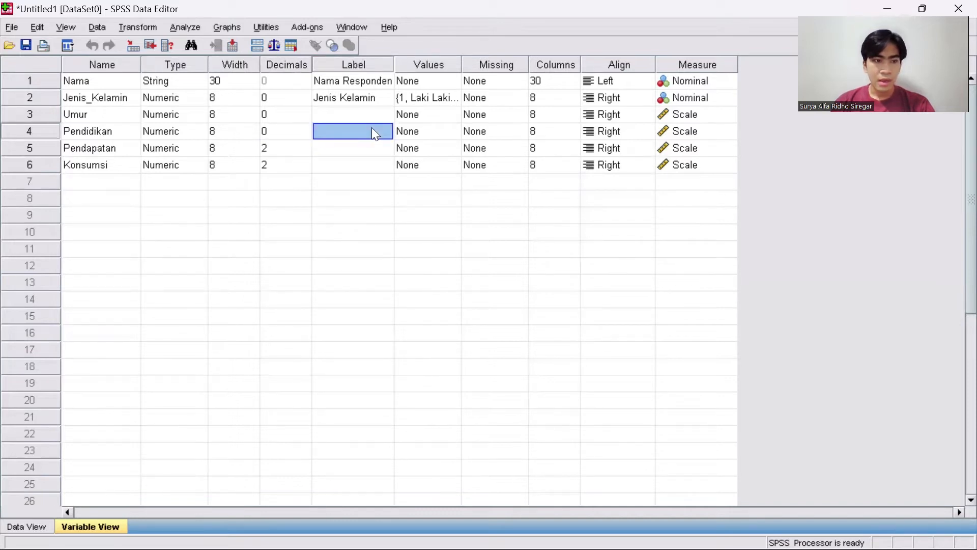
{"action": "left_click", "coordinate": [443, 133]}
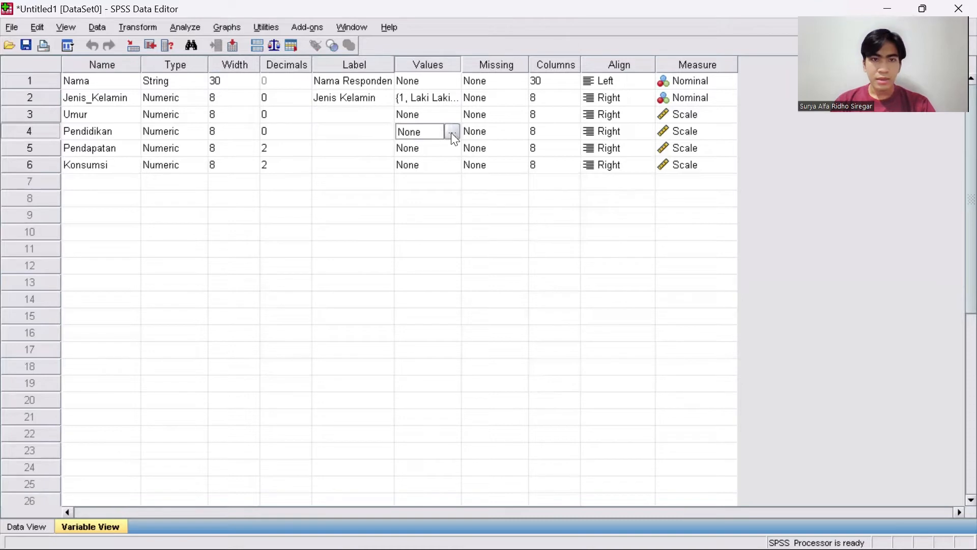
{"action": "left_click", "coordinate": [452, 135]}
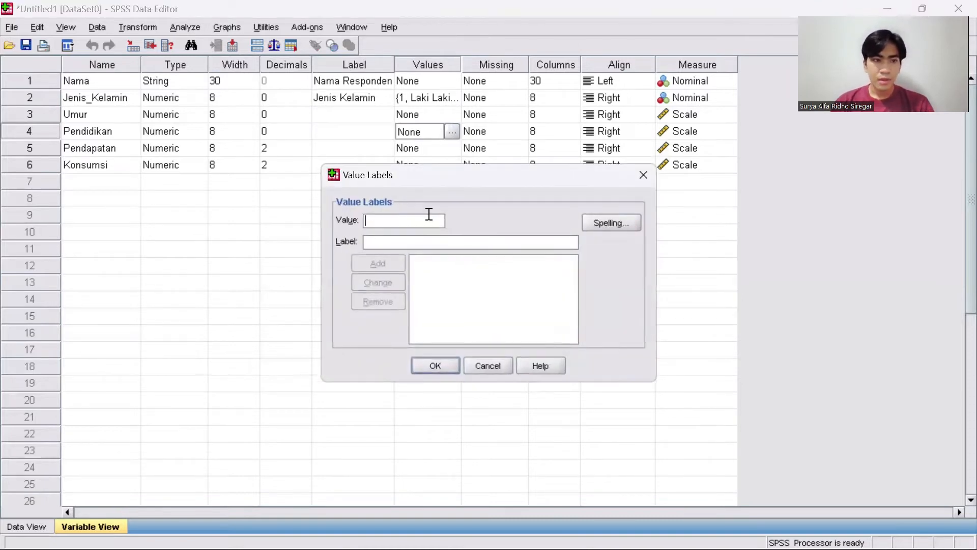
{"action": "type", "text": "1"}
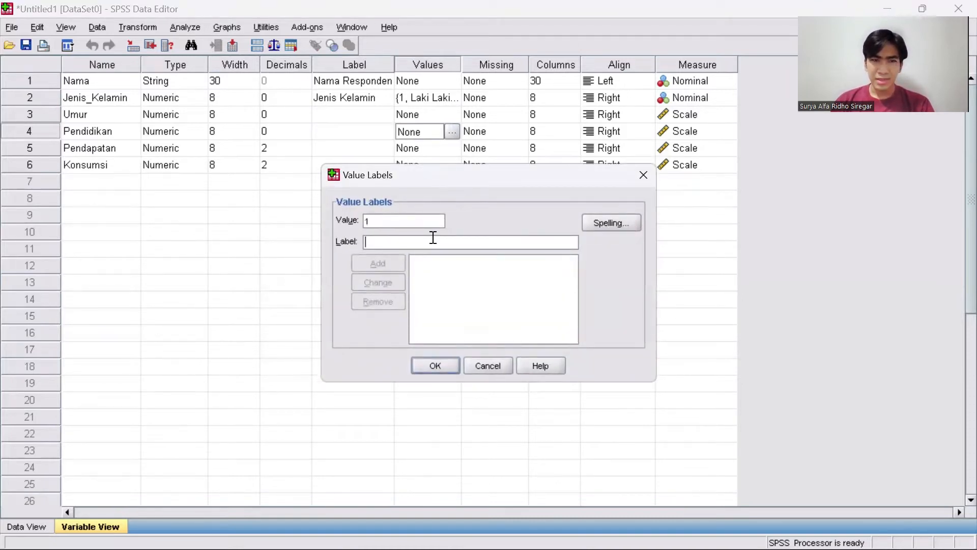
{"action": "type", "text": "Sd"}
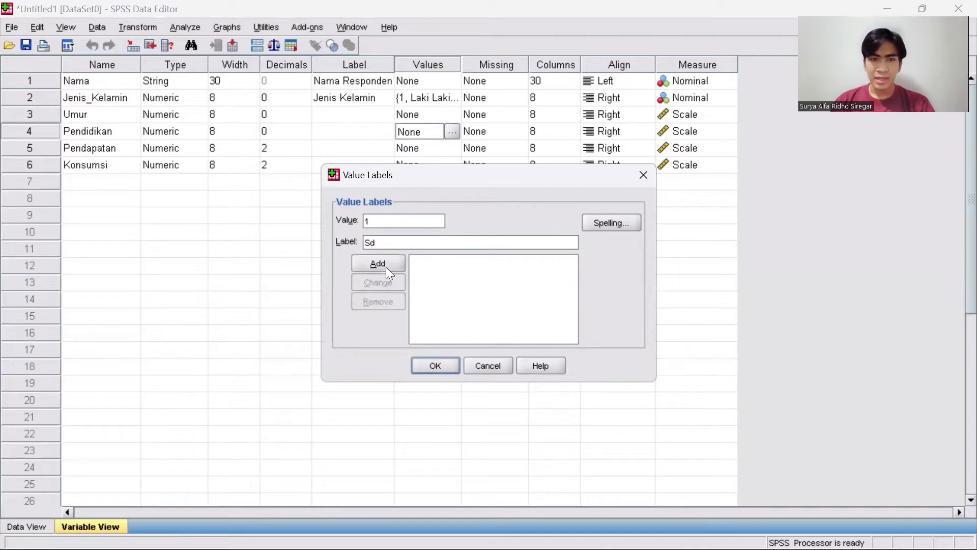
{"action": "left_click", "coordinate": [386, 267]}
Add value 2 with the label "SLTP" to the Pendidikan value labels.
{"action": "type", "text": "2"}
{"action": "left_click", "coordinate": [394, 240]}
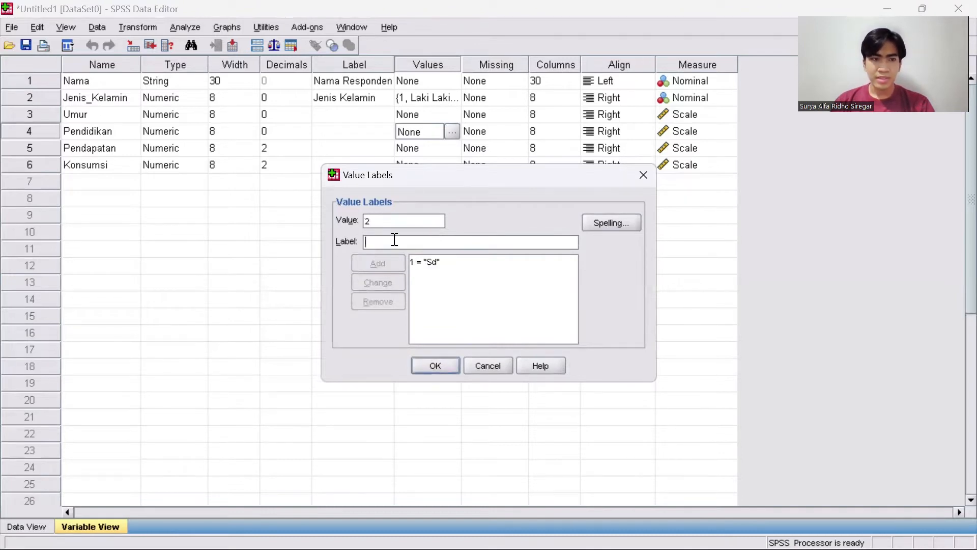
{"action": "type", "text": "s"}
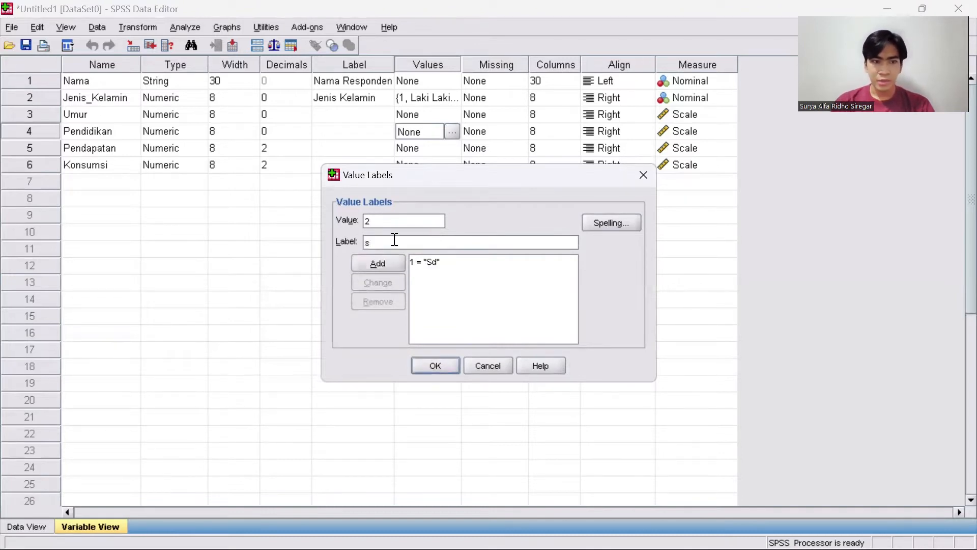
{"action": "key", "text": "BackSpace"}
{"action": "type", "text": "SLTP"}
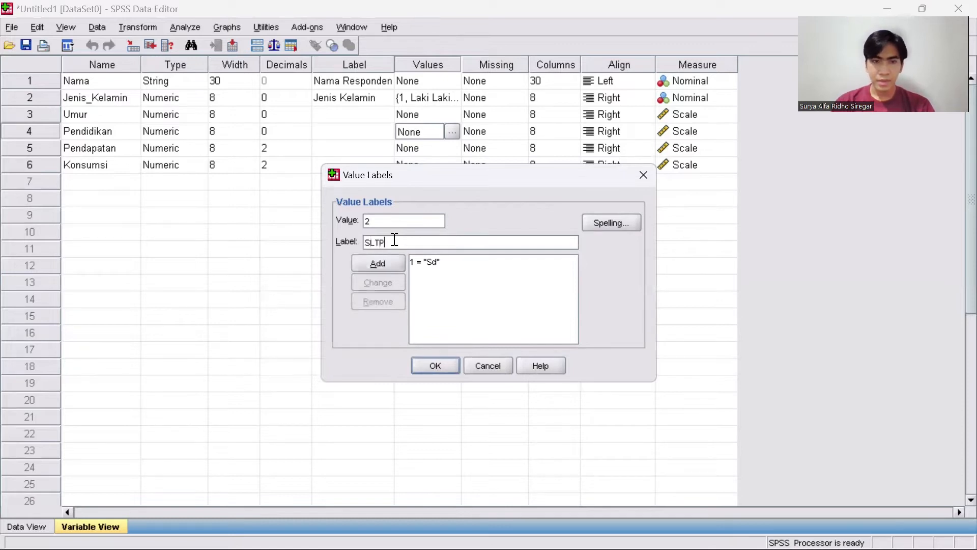
{"action": "left_click", "coordinate": [362, 265]}
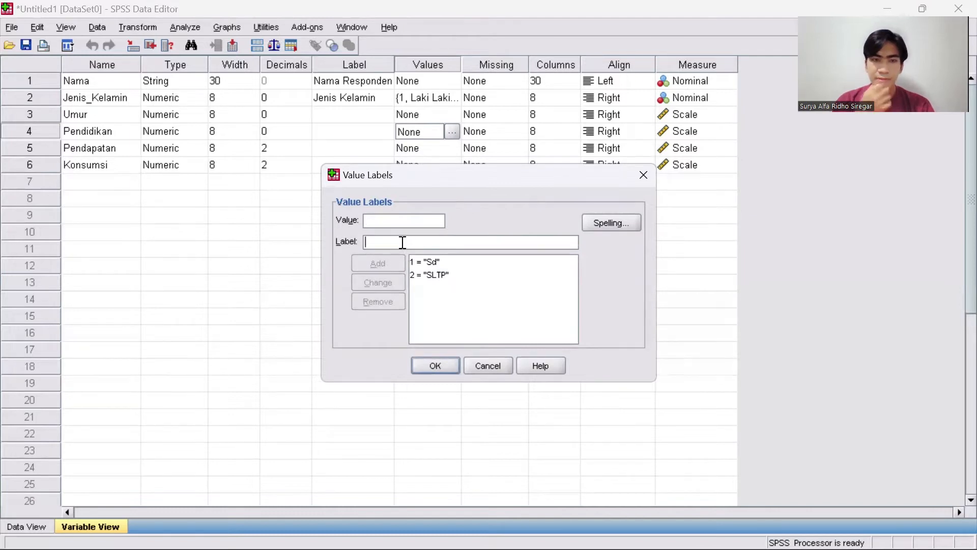
Add value 3 with the label "SLTA" to the Pendidikan value labels.
{"action": "left_click", "coordinate": [412, 224]}
{"action": "type", "text": "3"}
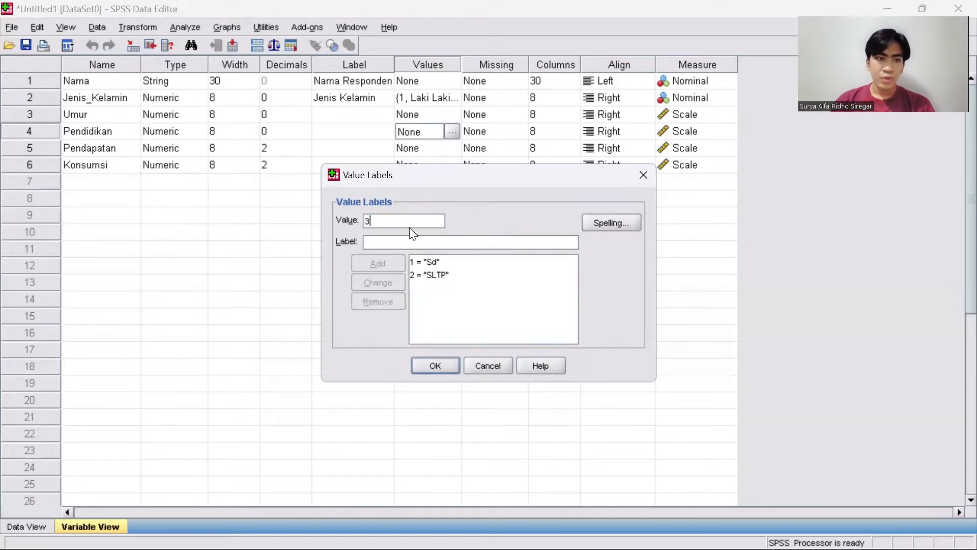
{"action": "left_click", "coordinate": [414, 242]}
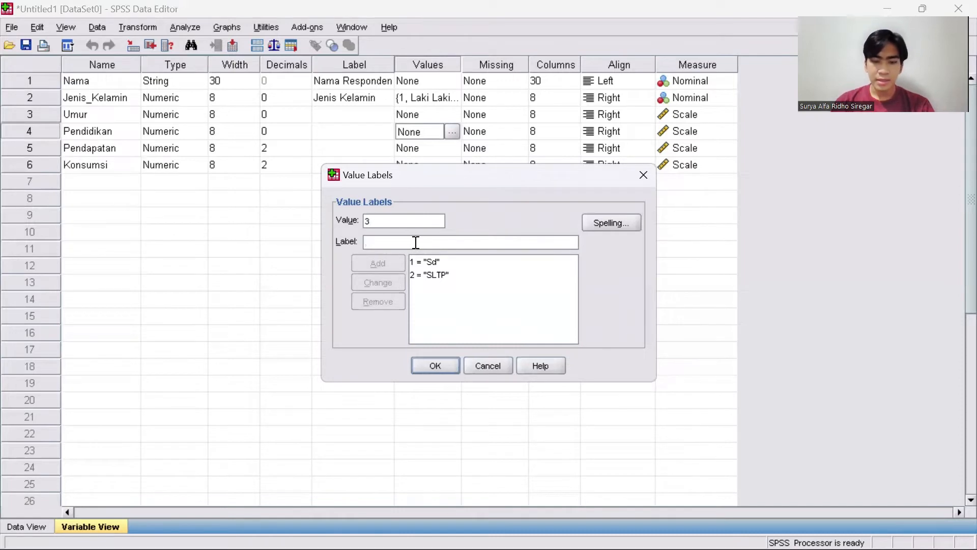
{"action": "type", "text": "SLTA"}
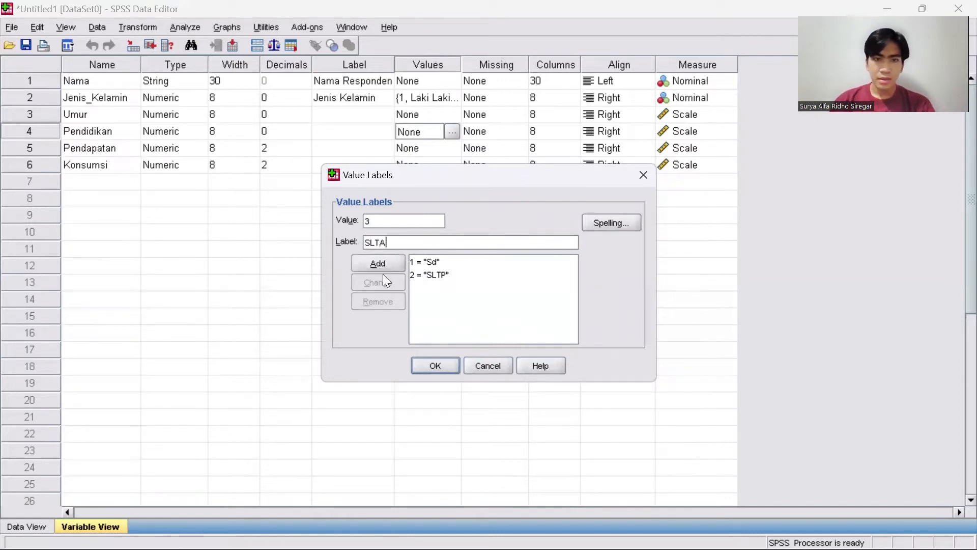
{"action": "left_click", "coordinate": [376, 265]}
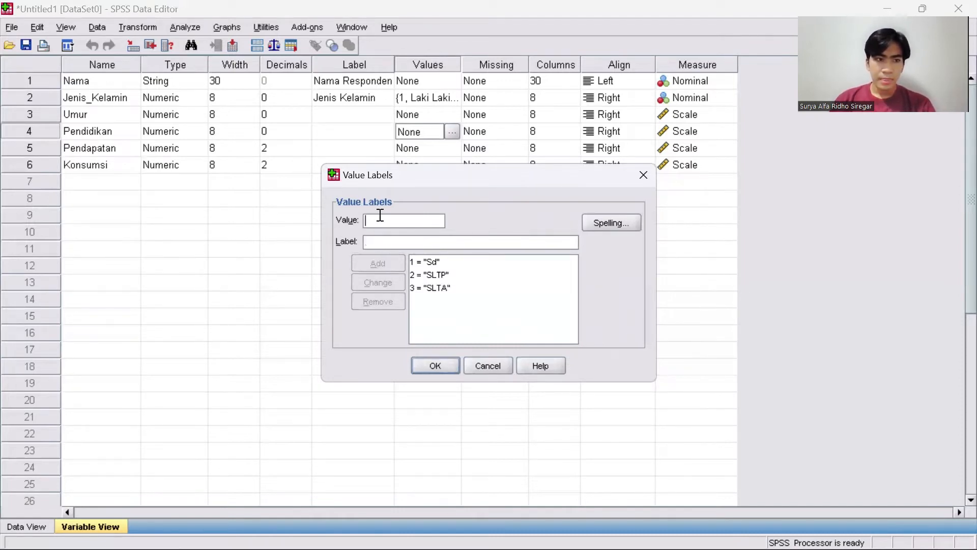
Add value 4 with the label "D3" to the Pendidikan value labels.
{"action": "type", "text": "4"}
{"action": "left_click", "coordinate": [383, 241]}
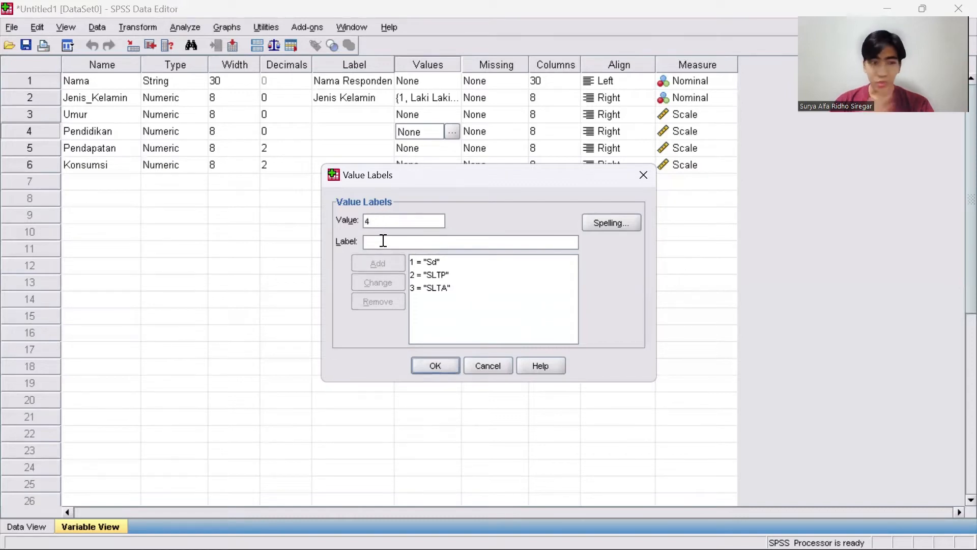
{"action": "type", "text": "D3"}
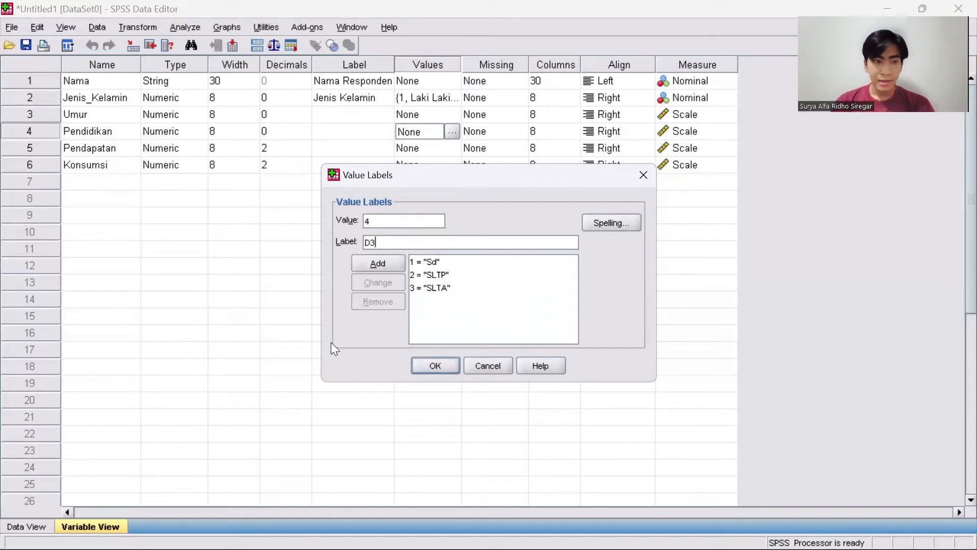
{"action": "left_click", "coordinate": [378, 259]}
Add value 5 with the label "S1" for Pendidikan and apply the value labels.
{"action": "type", "text": "5"}
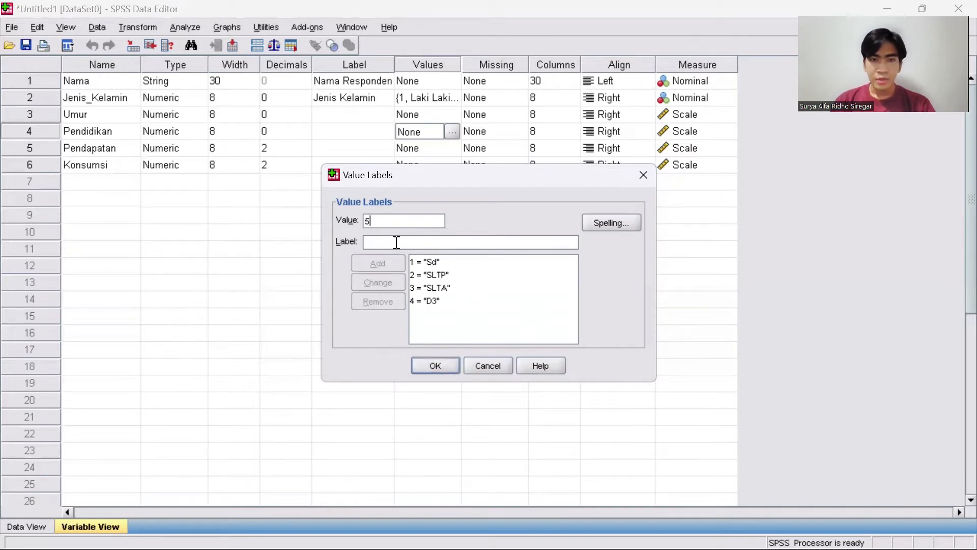
{"action": "left_click", "coordinate": [398, 242]}
{"action": "type", "text": "SQ"}
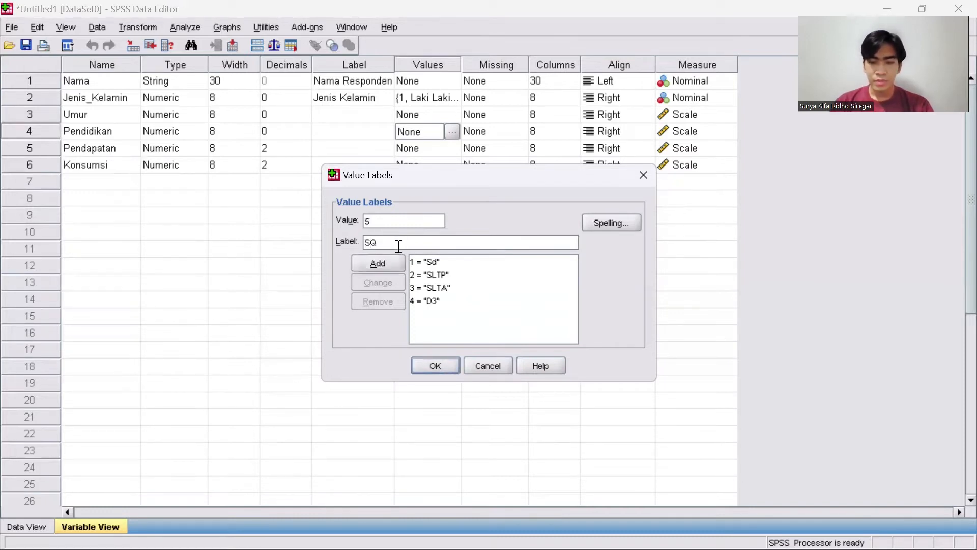
{"action": "key", "text": "BackSpace"}
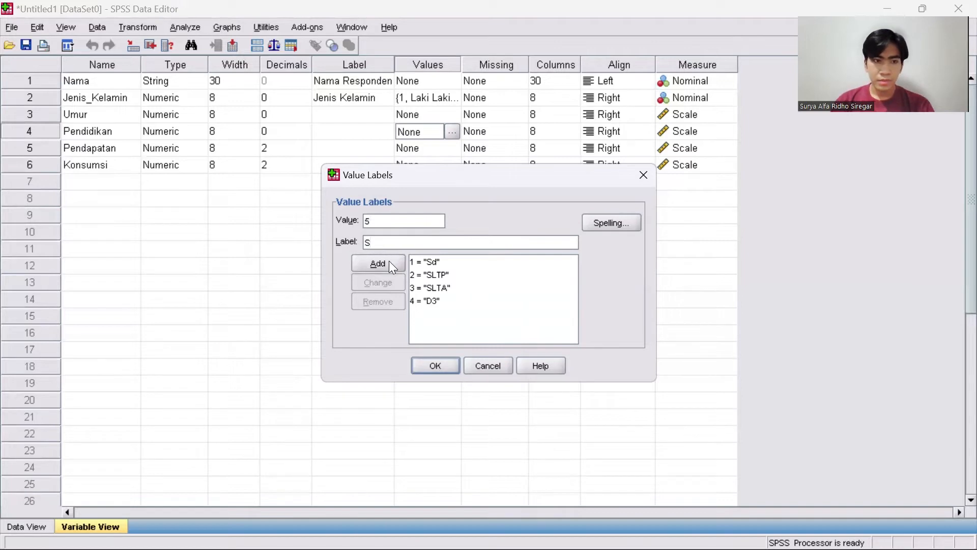
{"action": "type", "text": "1"}
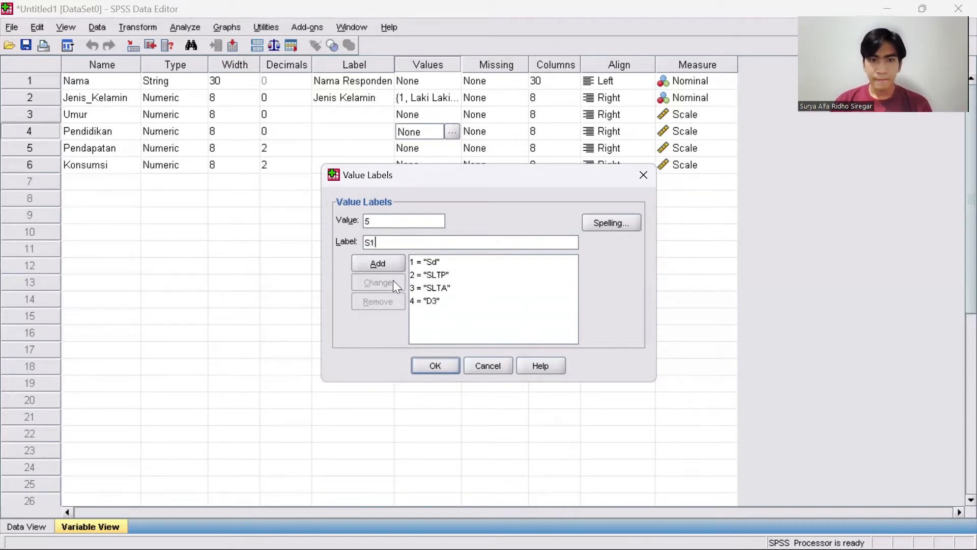
{"action": "left_click", "coordinate": [387, 261]}
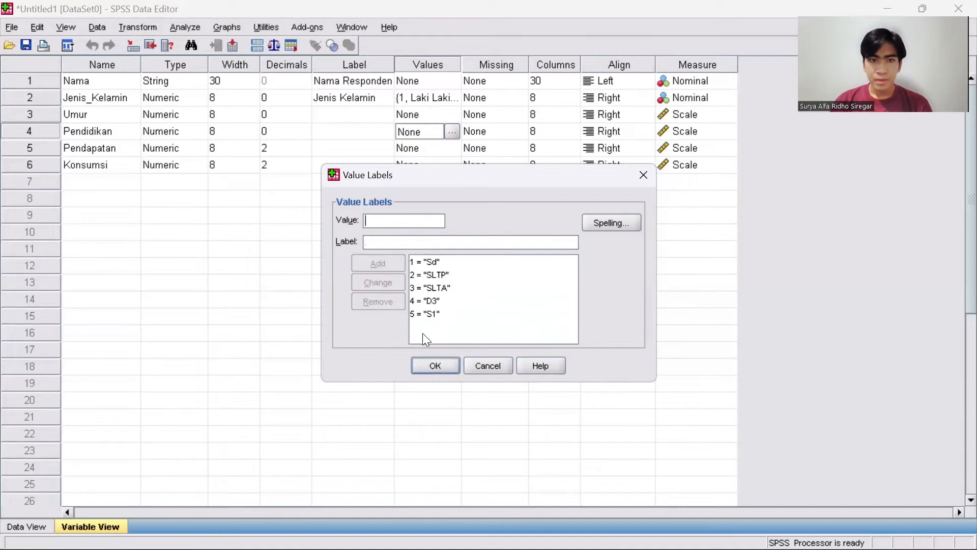
{"action": "left_click", "coordinate": [432, 361]}
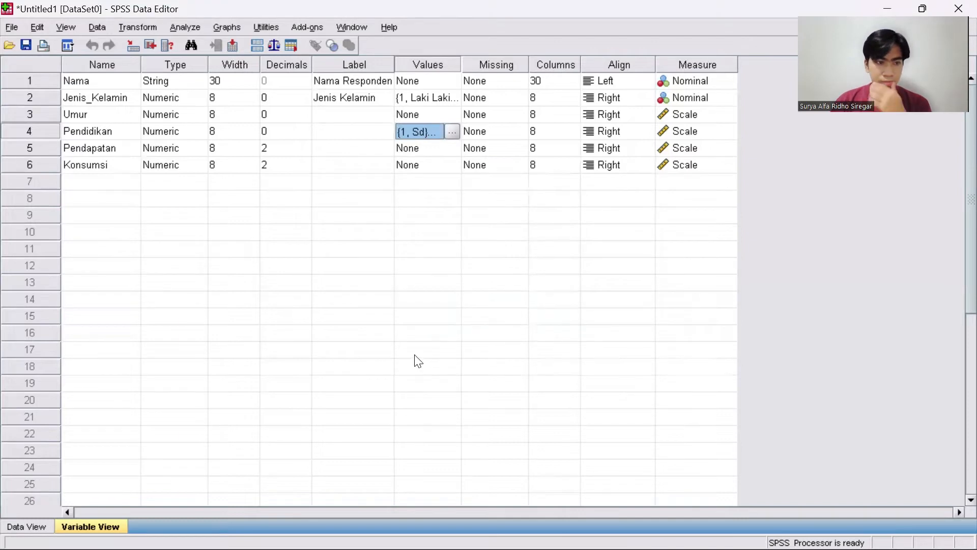
Set the measurement level of the Pendidikan variable to Ordinal.
{"action": "left_click", "coordinate": [618, 138]}
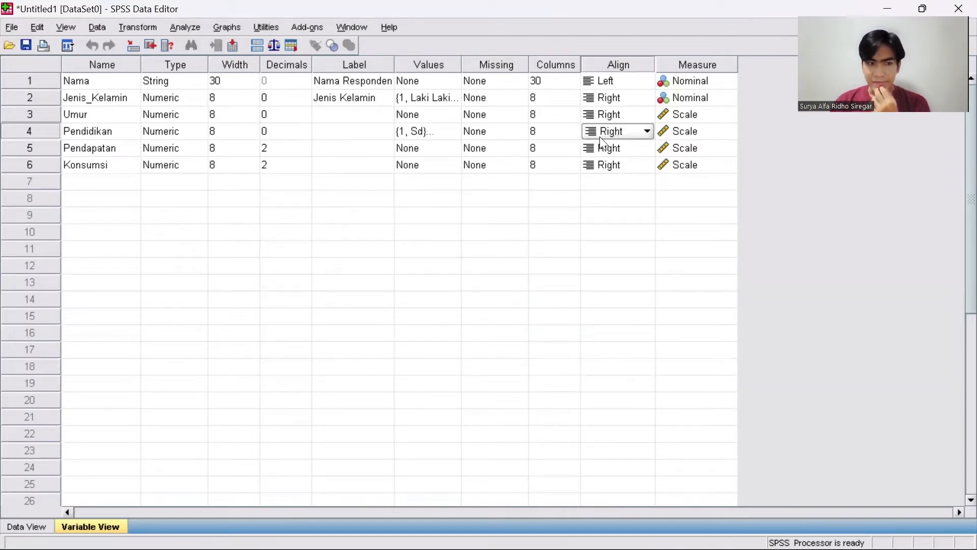
{"action": "left_click", "coordinate": [676, 129]}
{"action": "left_click", "coordinate": [711, 136]}
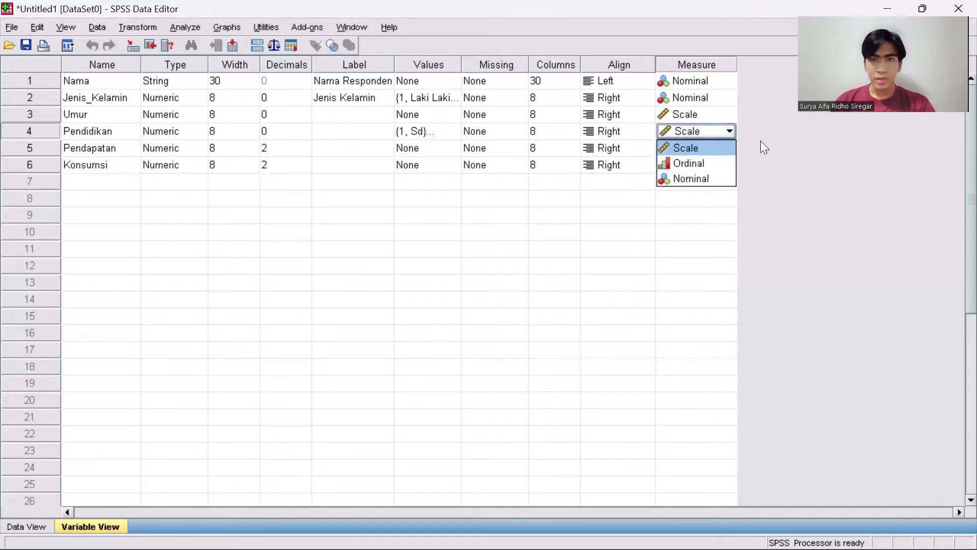
{"action": "left_click", "coordinate": [703, 163]}
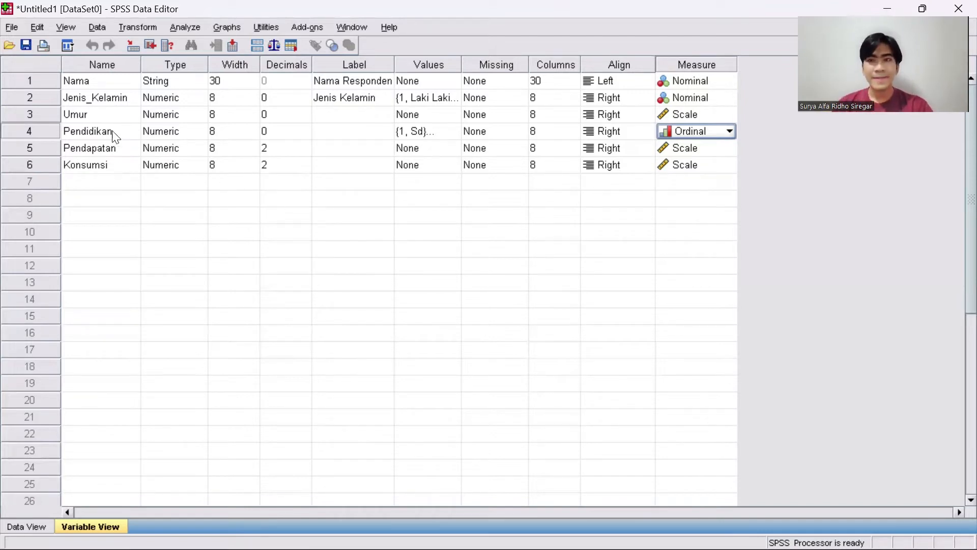
Set the decimals of the Pendapatan variable to 0.
{"action": "left_click", "coordinate": [77, 148]}
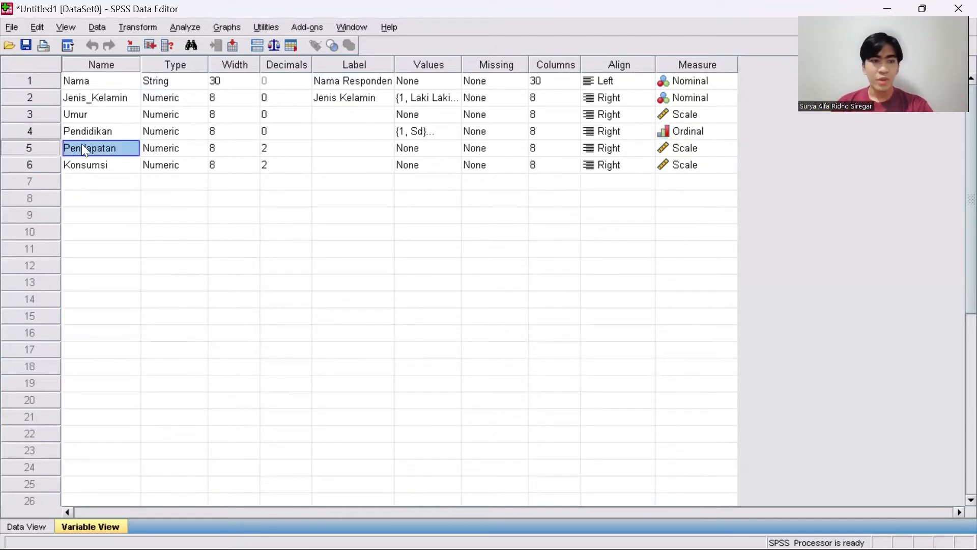
{"action": "left_click", "coordinate": [161, 151]}
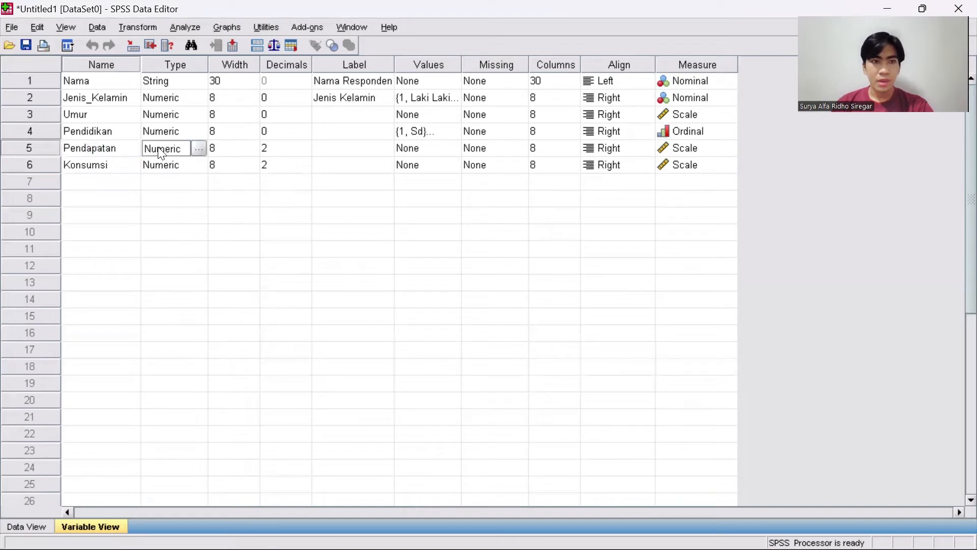
{"action": "left_click", "coordinate": [224, 150]}
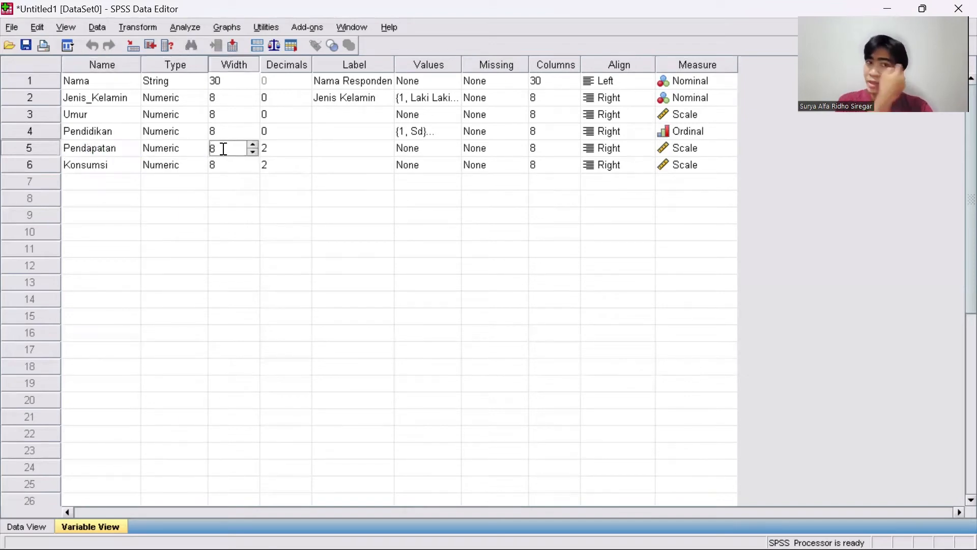
{"action": "left_click", "coordinate": [294, 152]}
{"action": "left_click", "coordinate": [305, 152]}
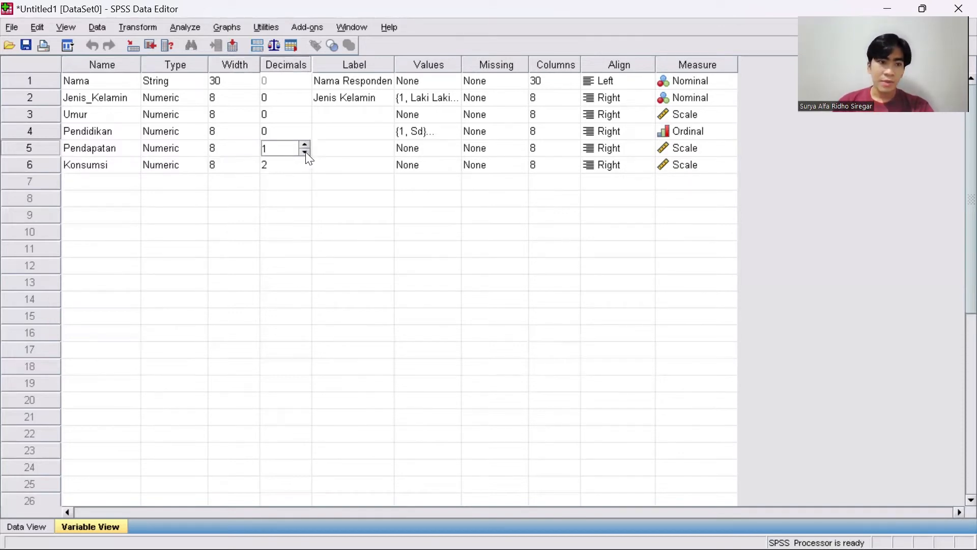
{"action": "left_click", "coordinate": [305, 152]}
{"action": "left_click", "coordinate": [333, 153]}
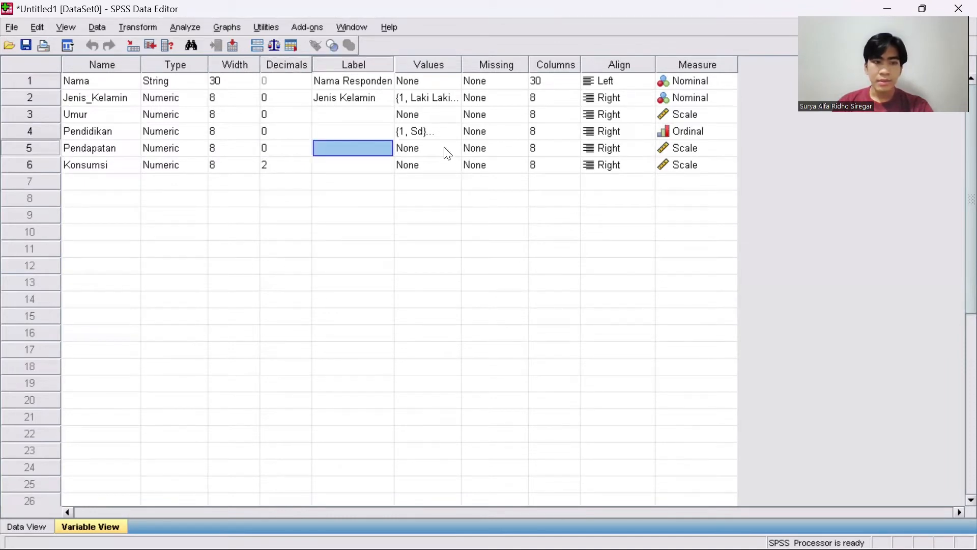
Enter 9999 as a discrete missing value for the Pendapatan variable.
{"action": "left_click", "coordinate": [447, 153]}
{"action": "left_click", "coordinate": [481, 153]}
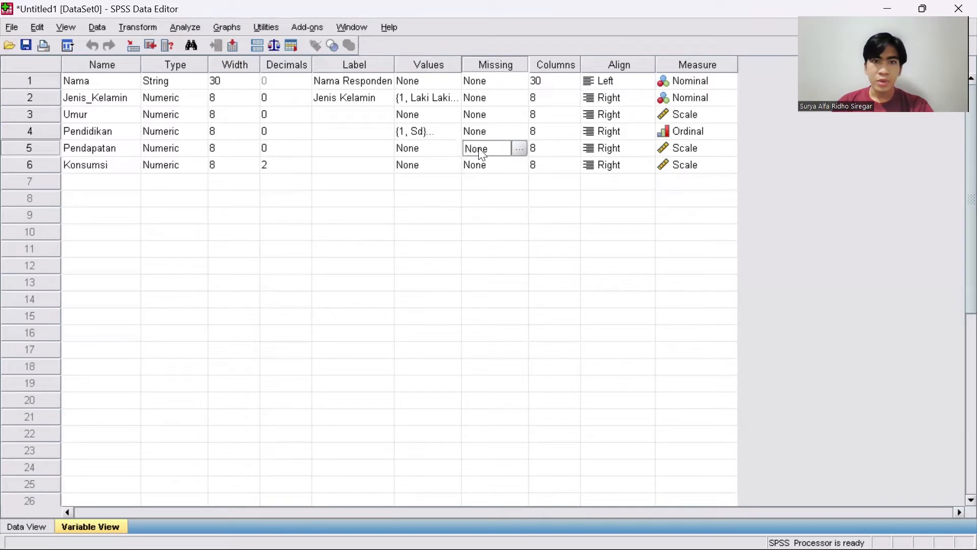
{"action": "left_click", "coordinate": [519, 149]}
{"action": "left_click", "coordinate": [411, 242]}
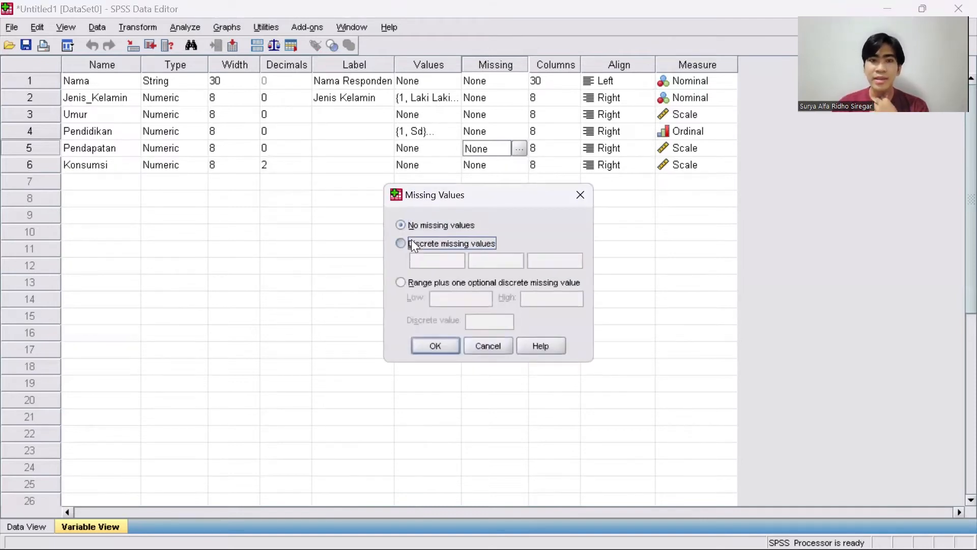
{"action": "left_click", "coordinate": [433, 258]}
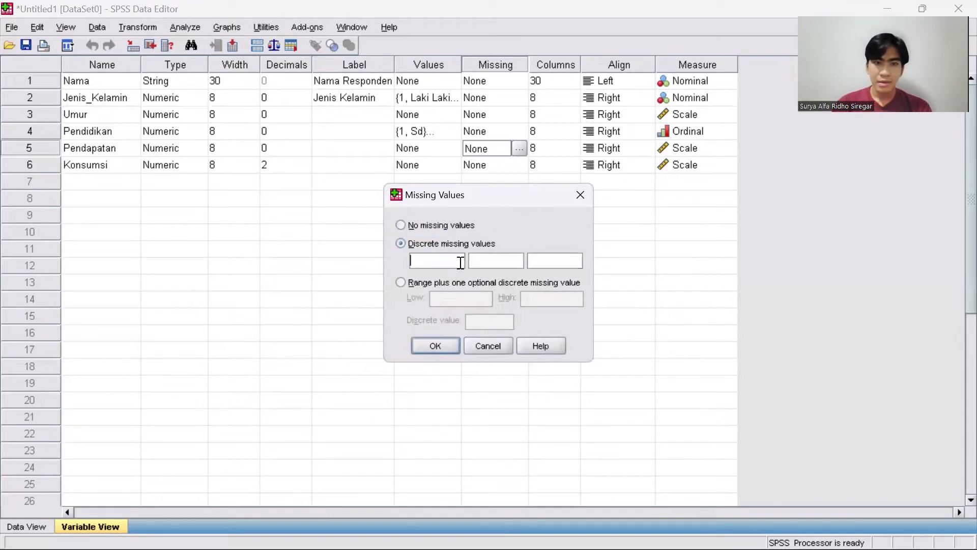
{"action": "type", "text": "9999"}
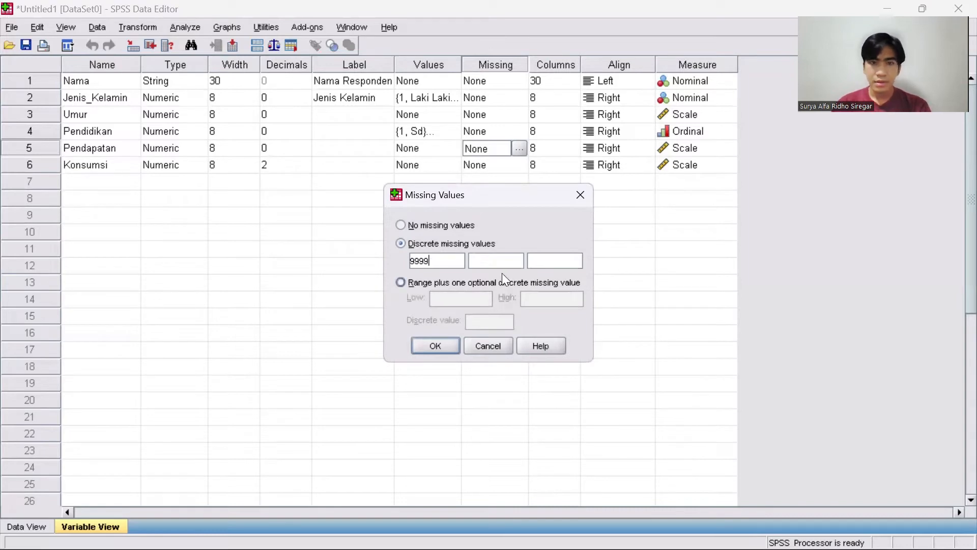
{"action": "left_click", "coordinate": [401, 283]}
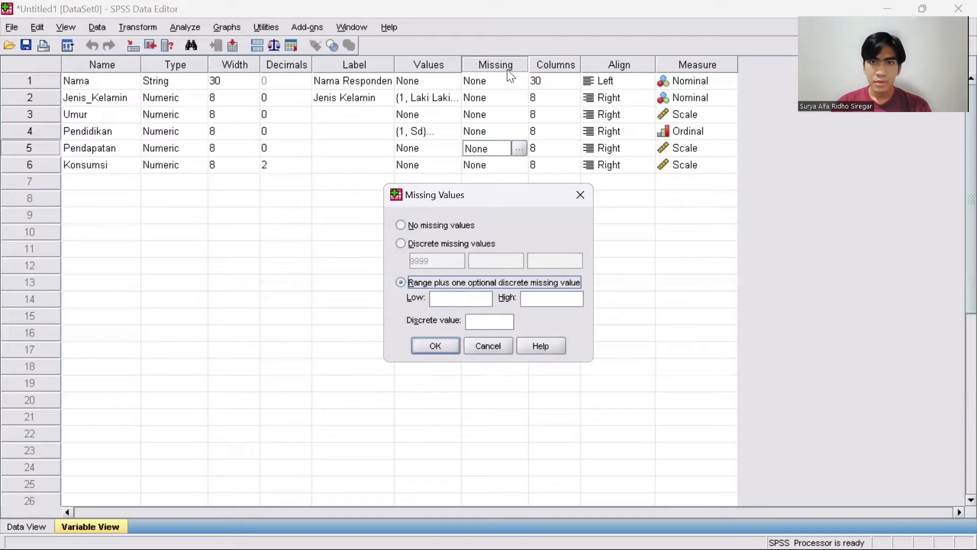
{"action": "left_click", "coordinate": [435, 346]}
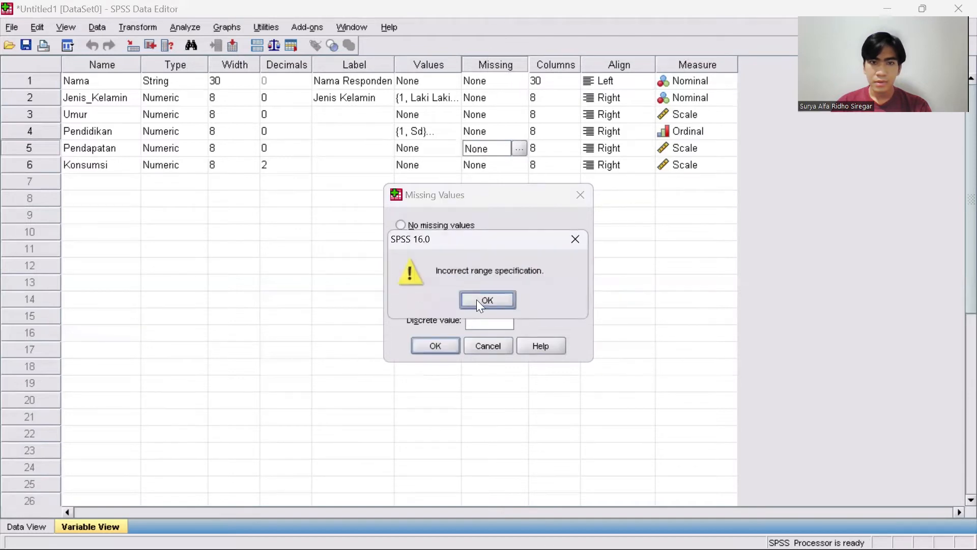
{"action": "left_click", "coordinate": [576, 240]}
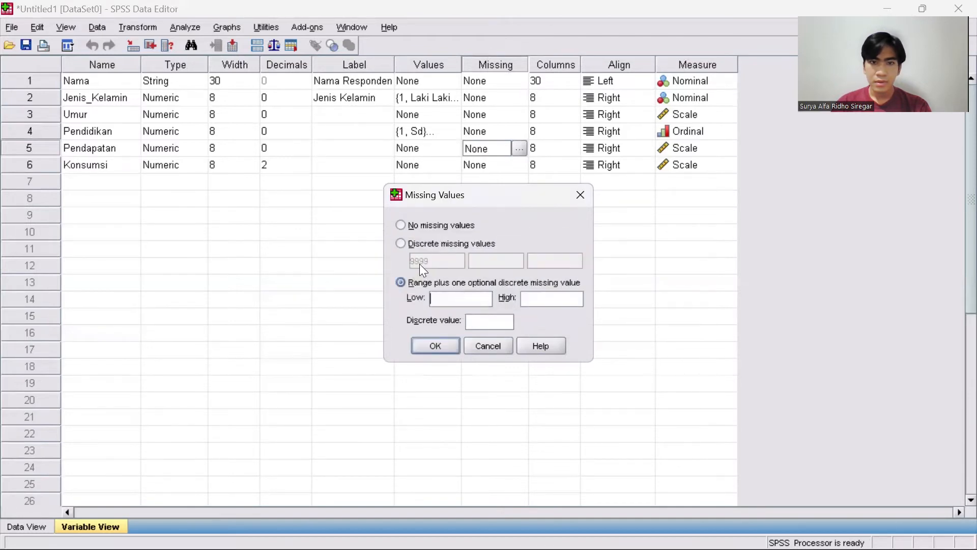
Choose discrete missing values for Pendapatan again and apply the 9999 entry.
{"action": "left_click", "coordinate": [423, 244]}
{"action": "left_click", "coordinate": [435, 347]}
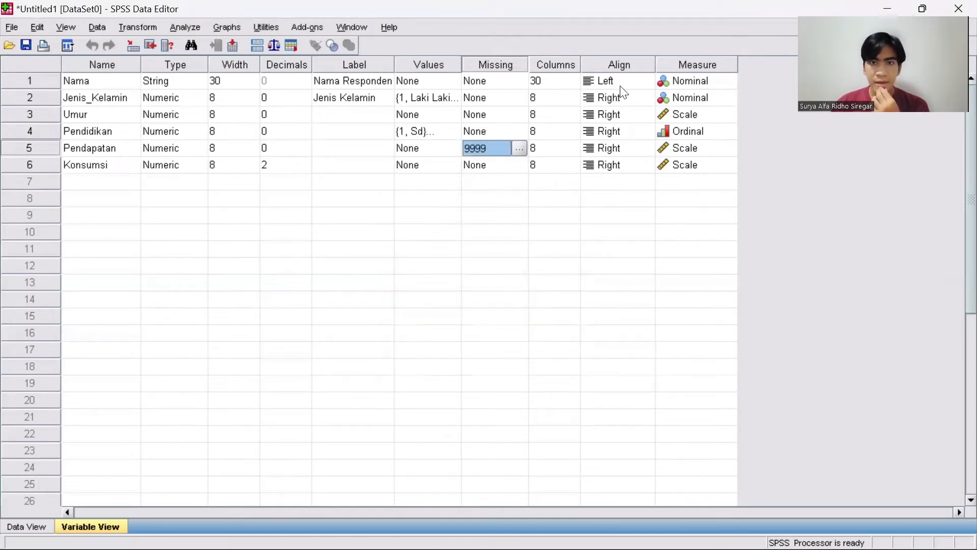
{"action": "left_click", "coordinate": [549, 152]}
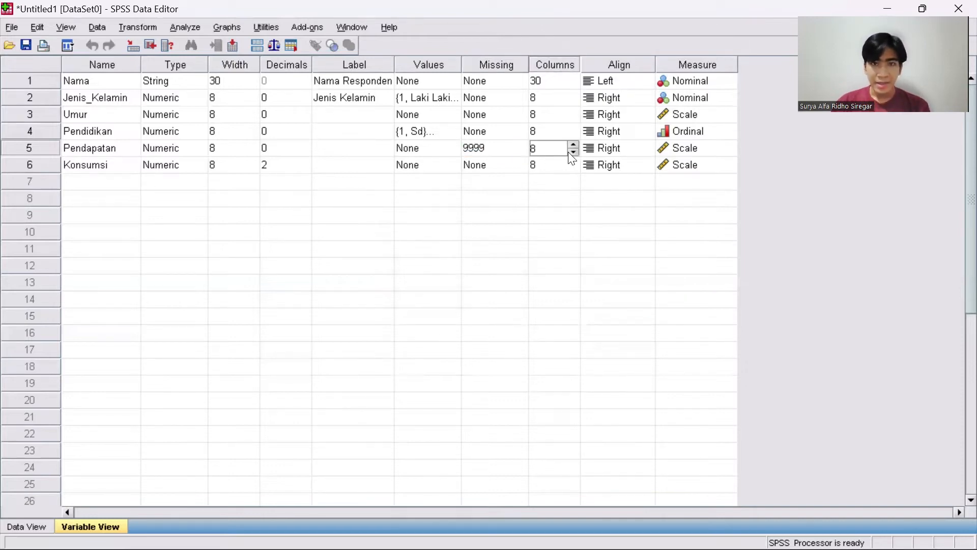
{"action": "left_click", "coordinate": [594, 146]}
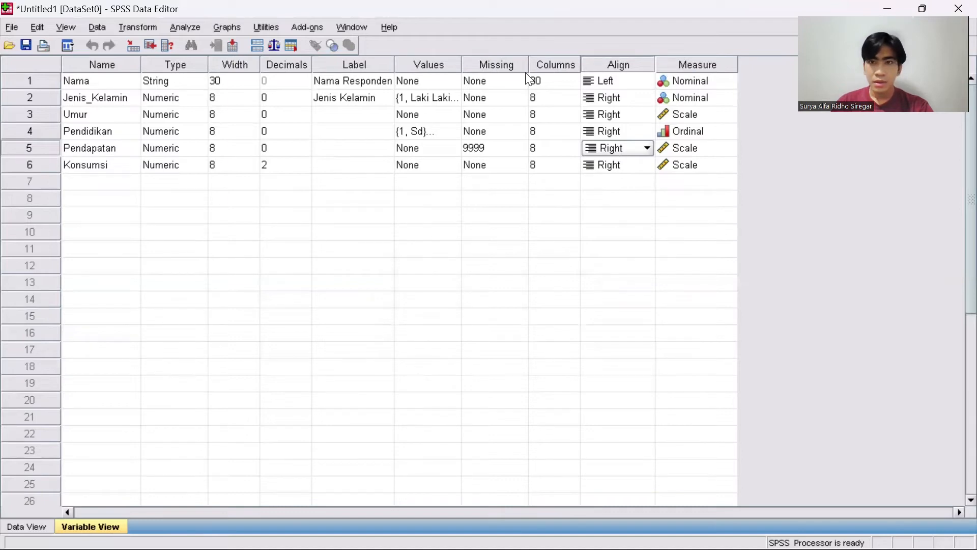
{"action": "key", "text": "alt+Tab"}
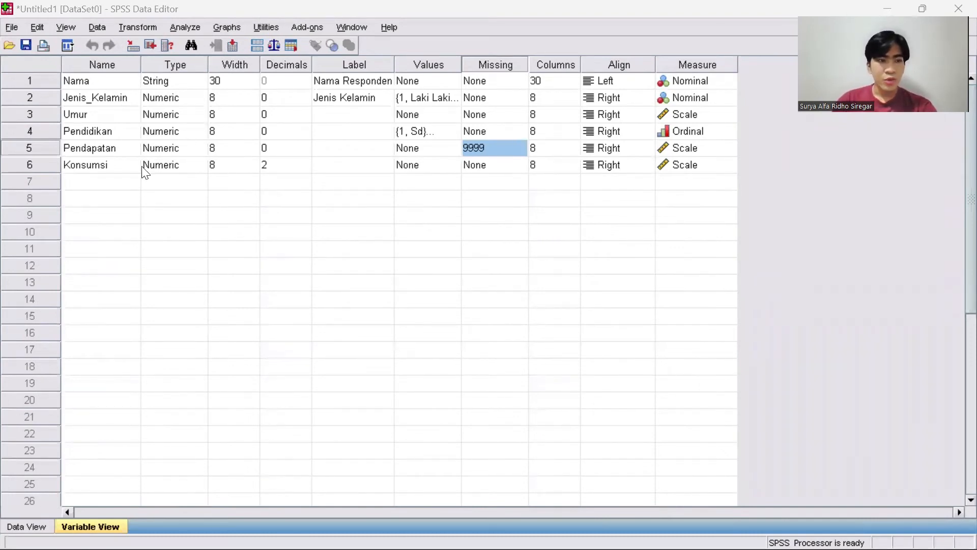
Set the decimals of the Konsumsi variable to 0.
{"action": "left_click", "coordinate": [165, 170]}
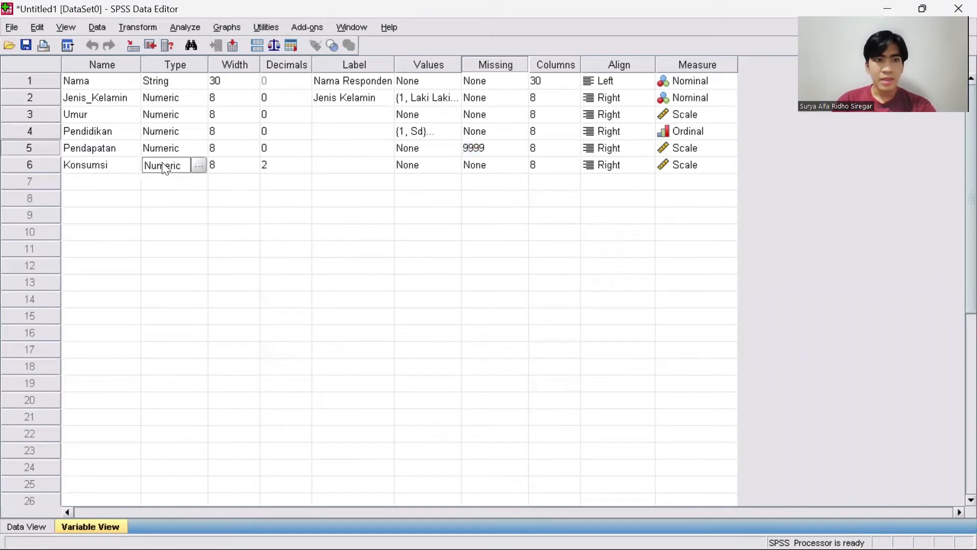
{"action": "left_click", "coordinate": [225, 165]}
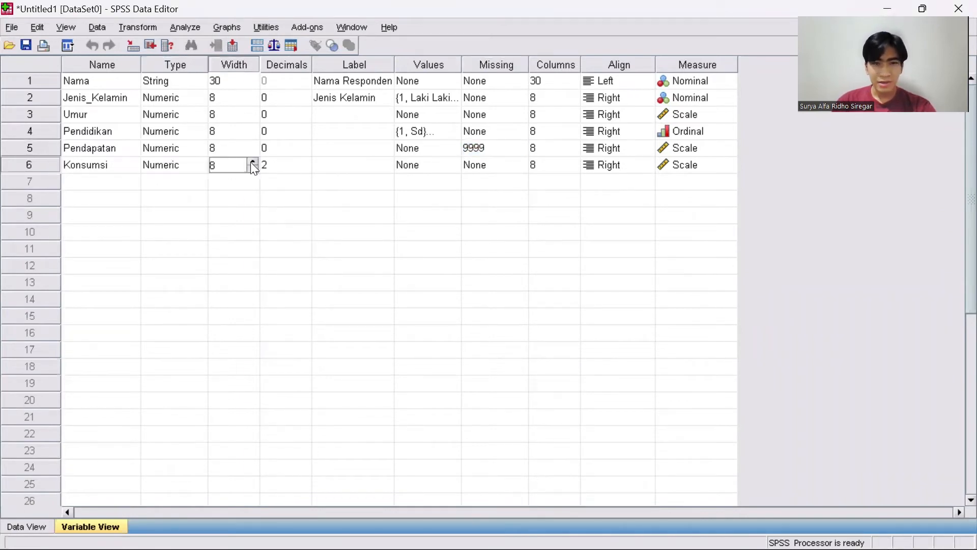
{"action": "left_click", "coordinate": [280, 164]}
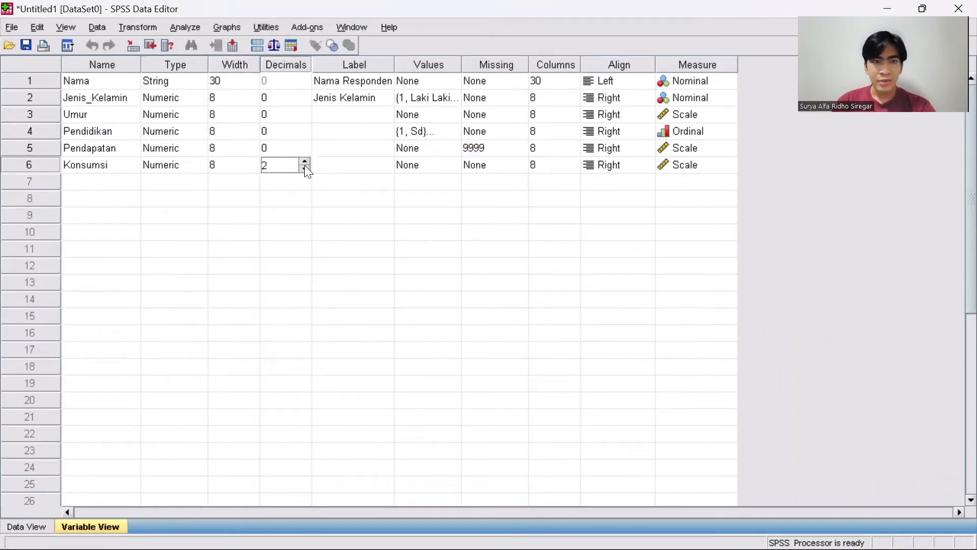
{"action": "left_click", "coordinate": [305, 168]}
{"action": "left_click", "coordinate": [305, 168]}
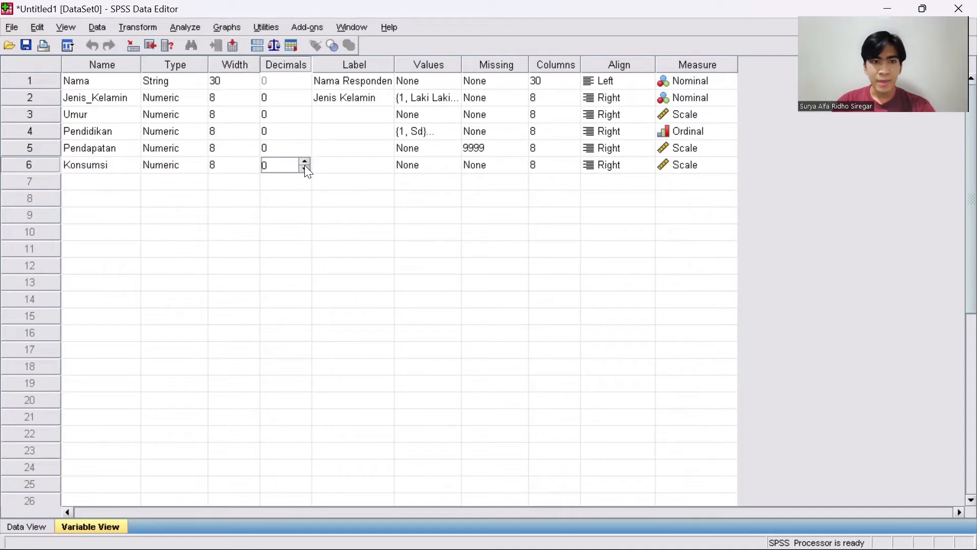
{"action": "left_click", "coordinate": [349, 167]}
Define 9999 as a discrete missing value for the Konsumsi variable.
{"action": "left_click", "coordinate": [411, 170]}
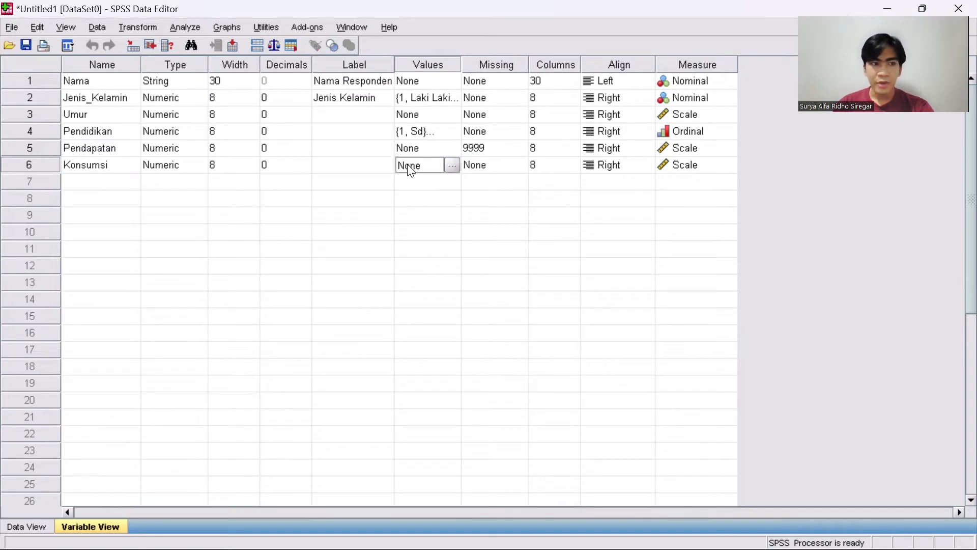
{"action": "left_click", "coordinate": [486, 171]}
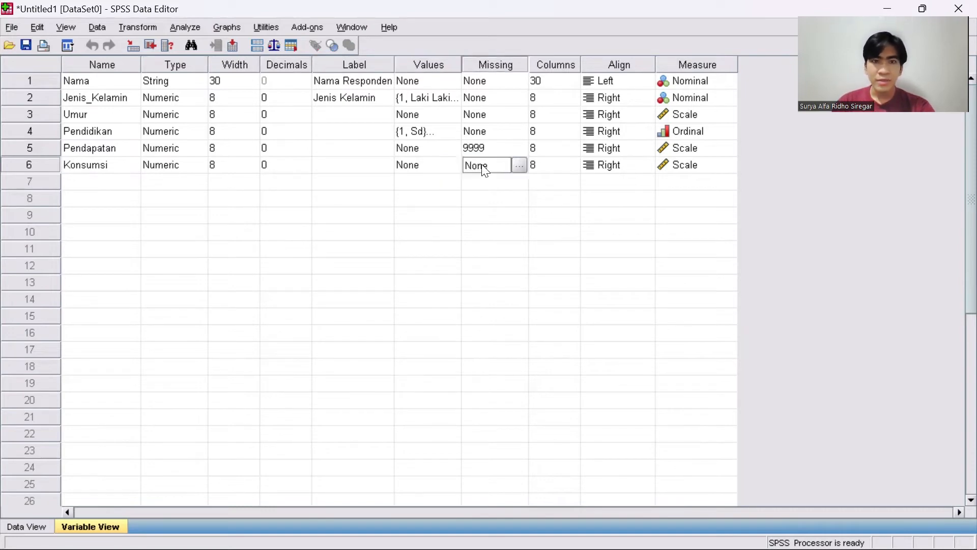
{"action": "left_click", "coordinate": [520, 165]}
{"action": "left_click", "coordinate": [421, 243]}
{"action": "left_click", "coordinate": [436, 258]}
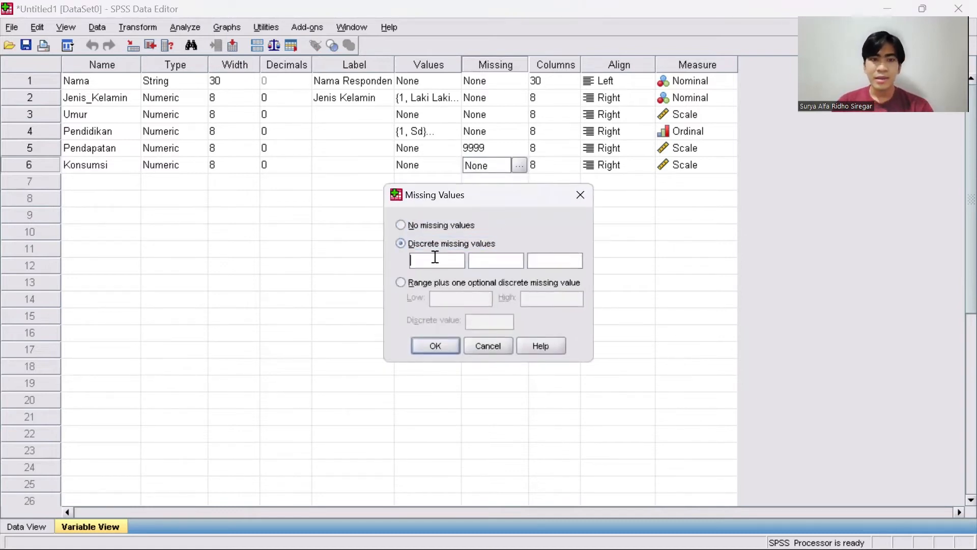
{"action": "type", "text": "99"}
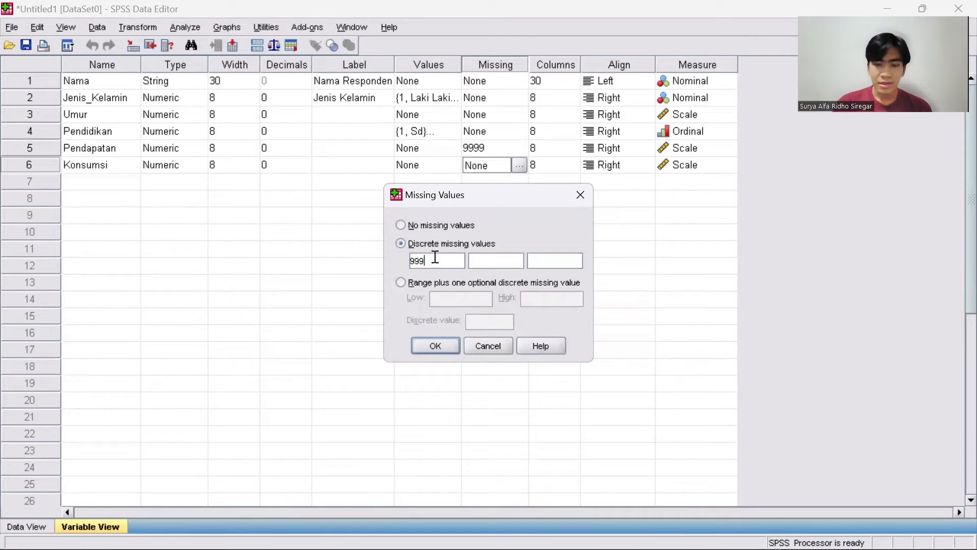
{"action": "type", "text": "9"}
{"action": "left_click", "coordinate": [437, 345]}
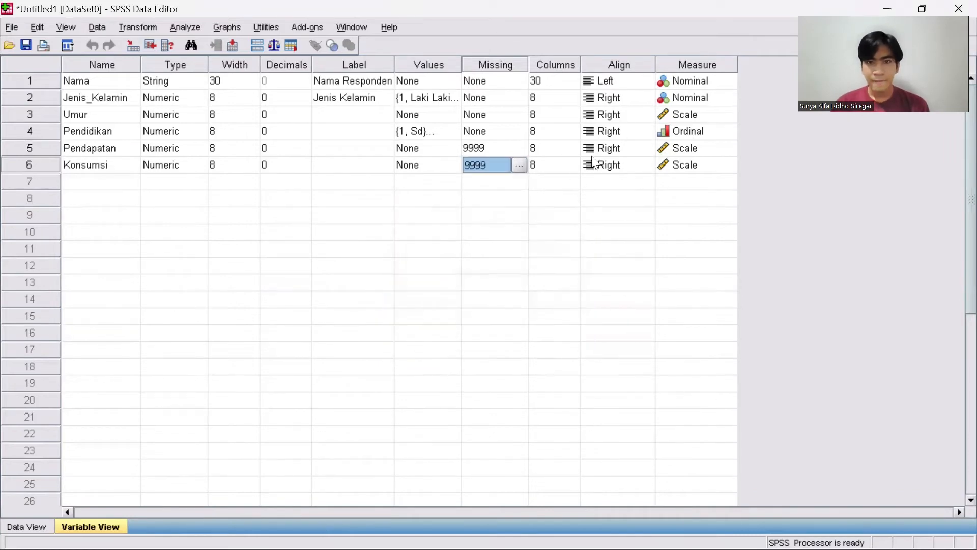
{"action": "left_click", "coordinate": [559, 166]}
{"action": "left_click", "coordinate": [596, 165]}
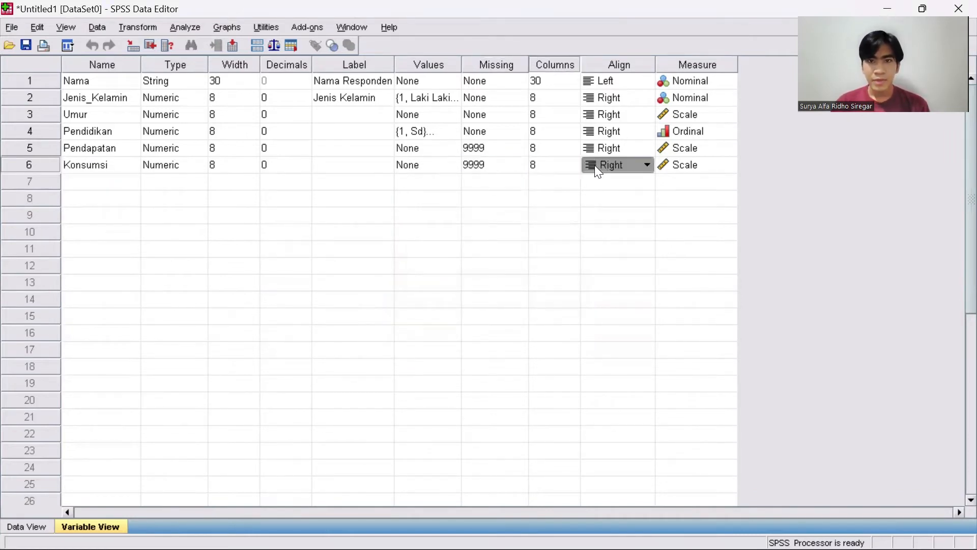
{"action": "left_click", "coordinate": [682, 166]}
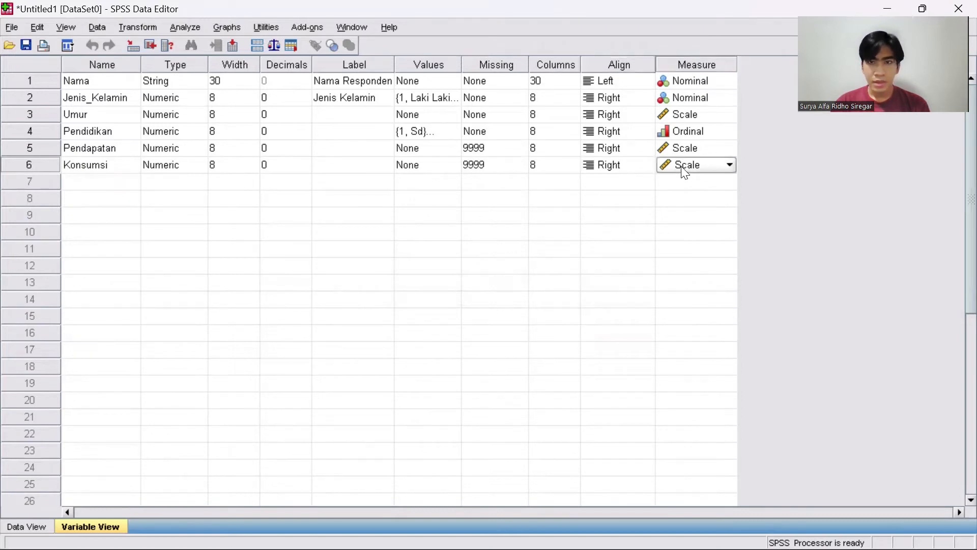
{"action": "scroll", "coordinate": [621, 202], "scroll_direction": "down", "scroll_amount": 1}
{"action": "scroll", "coordinate": [624, 202], "scroll_direction": "up", "scroll_amount": 1}
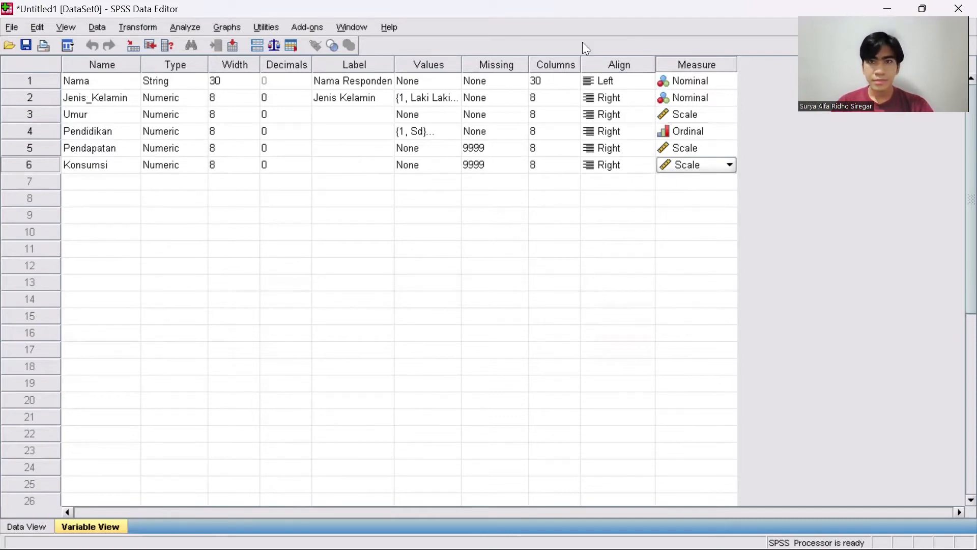
Copy the Nama entries C5:C22 from the Excel table into the Nama column of the SPSS data, starting at case 1.
{"action": "left_click", "coordinate": [28, 520]}
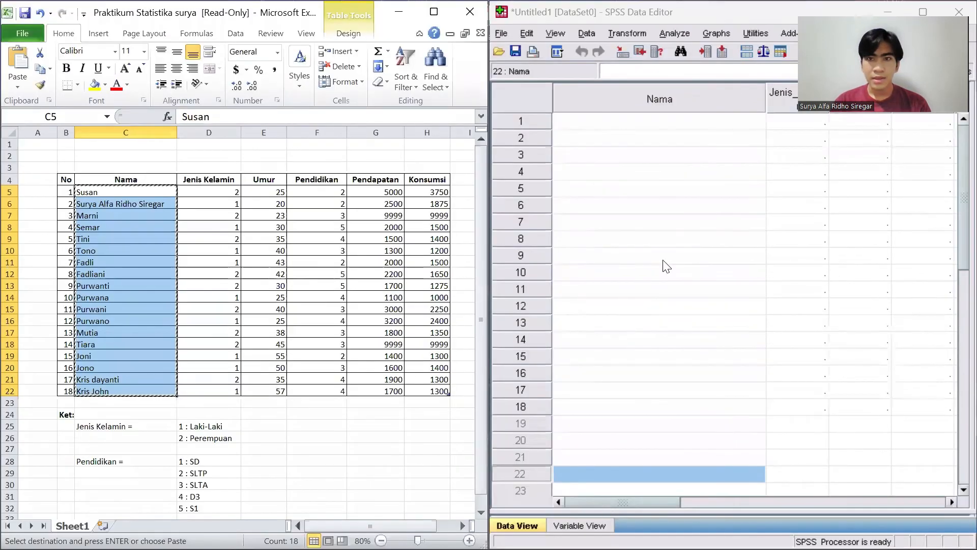
{"action": "left_click_drag", "start_coordinate": [141, 192], "coordinate": [163, 387]}
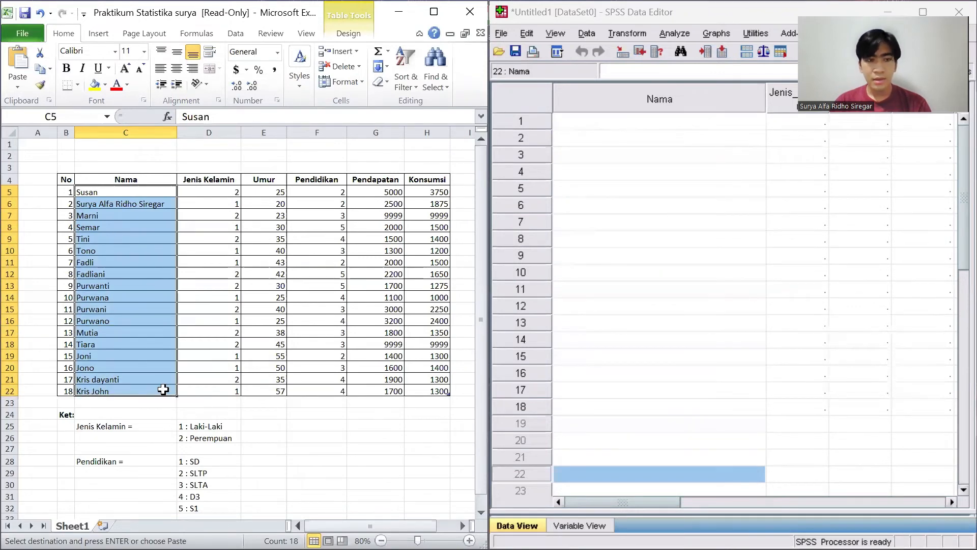
{"action": "left_click", "coordinate": [664, 123]}
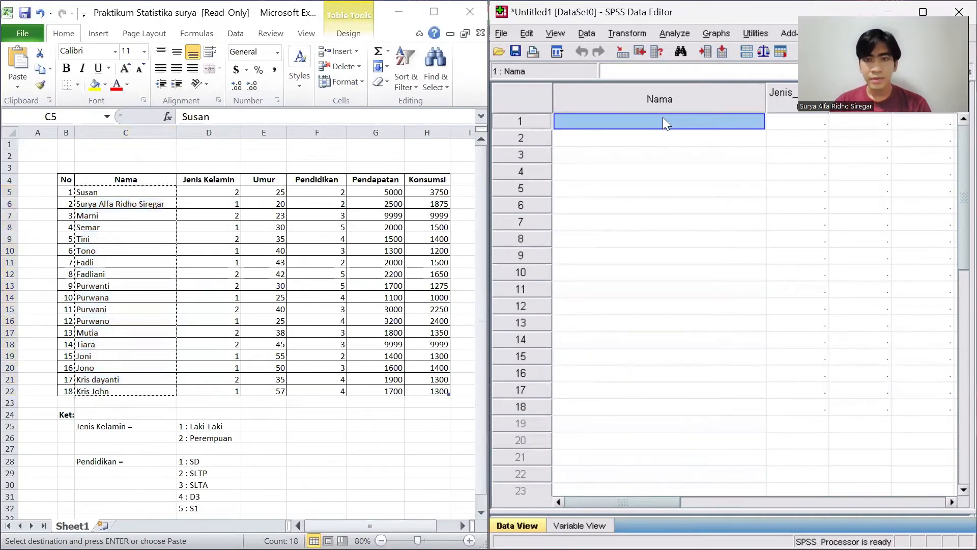
{"action": "type", "text": "Susan Surya Alfa Ridho Siregar Marni Semar Tini Tono Fadli Fadliani Purwanti Purwana Purwani Purwano Mutia Tiara Joni Jono Kris dayanti Kris John"}
{"action": "left_click", "coordinate": [701, 209]}
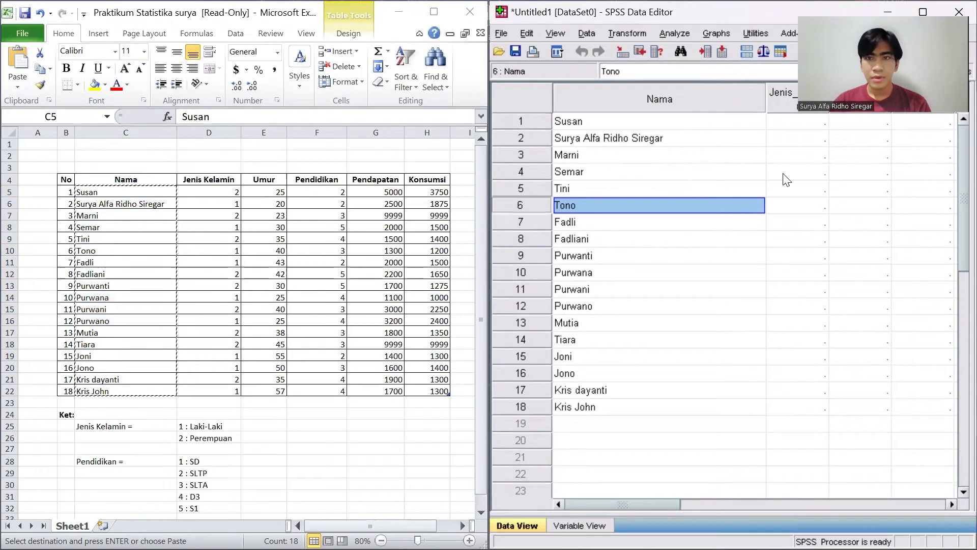
Copy the Jenis Kelamin codes D5:D22 from Excel into the Jenis_Kelamin column of the SPSS data, starting at case 1.
{"action": "left_click", "coordinate": [214, 202]}
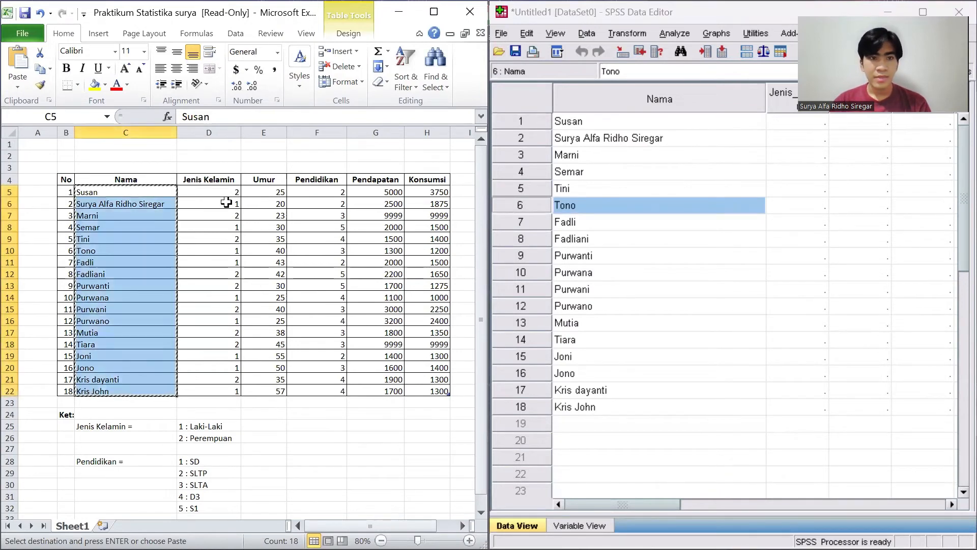
{"action": "left_click_drag", "start_coordinate": [224, 192], "coordinate": [234, 388]}
{"action": "key", "text": "ctrl+c"}
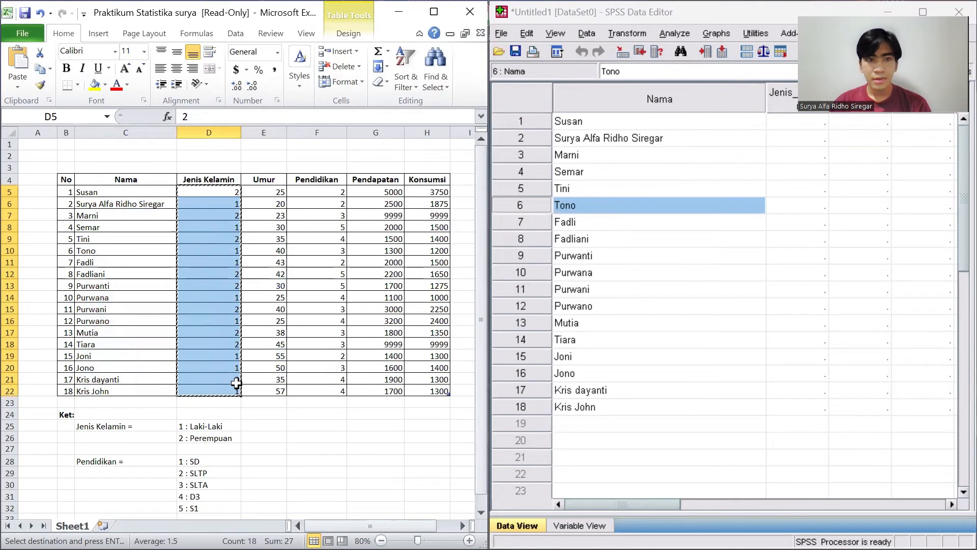
{"action": "left_click", "coordinate": [792, 125]}
{"action": "key", "text": "ctrl+v"}
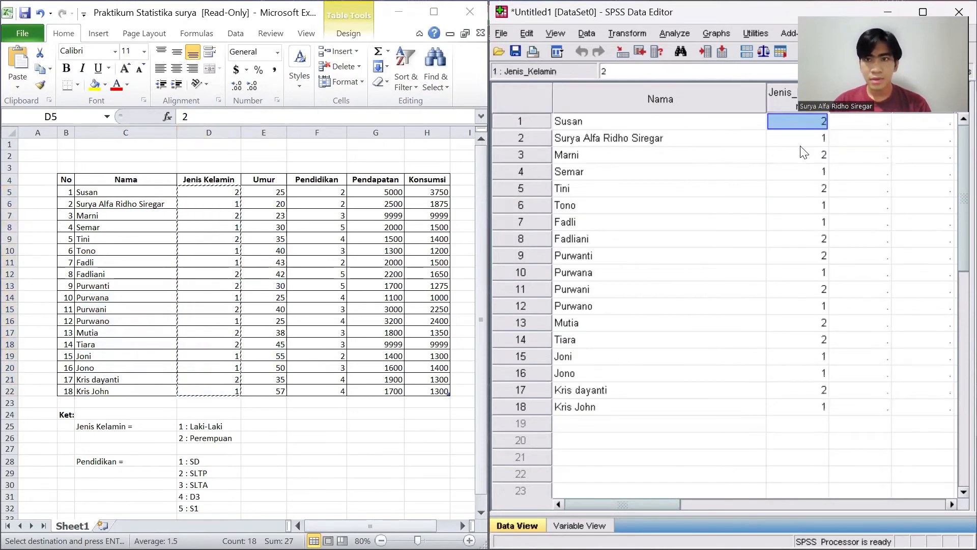
Copy the Umur values E5:E22 from Excel into the Umur column of the SPSS data, starting at case 1.
{"action": "left_click", "coordinate": [281, 225]}
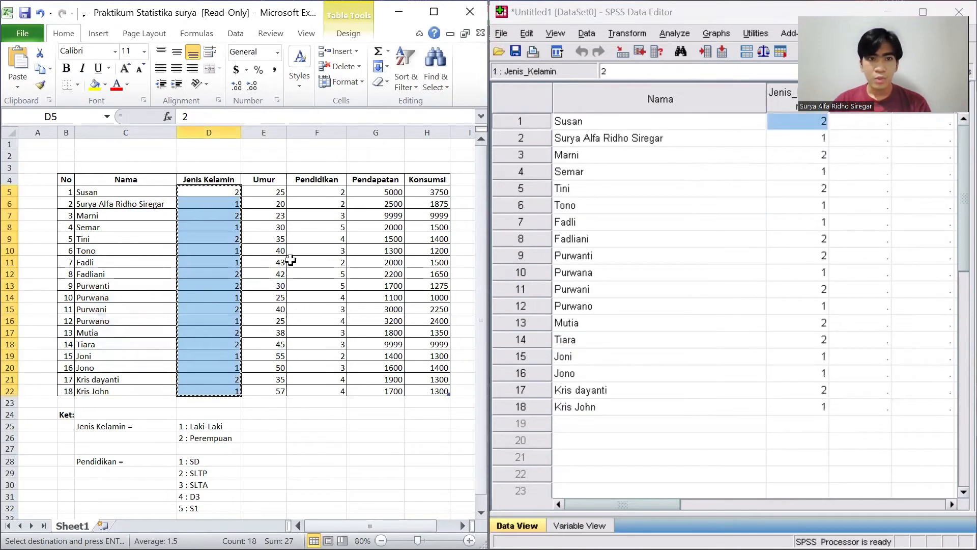
{"action": "left_click_drag", "start_coordinate": [268, 192], "coordinate": [281, 387]}
{"action": "key", "text": "ctrl+c"}
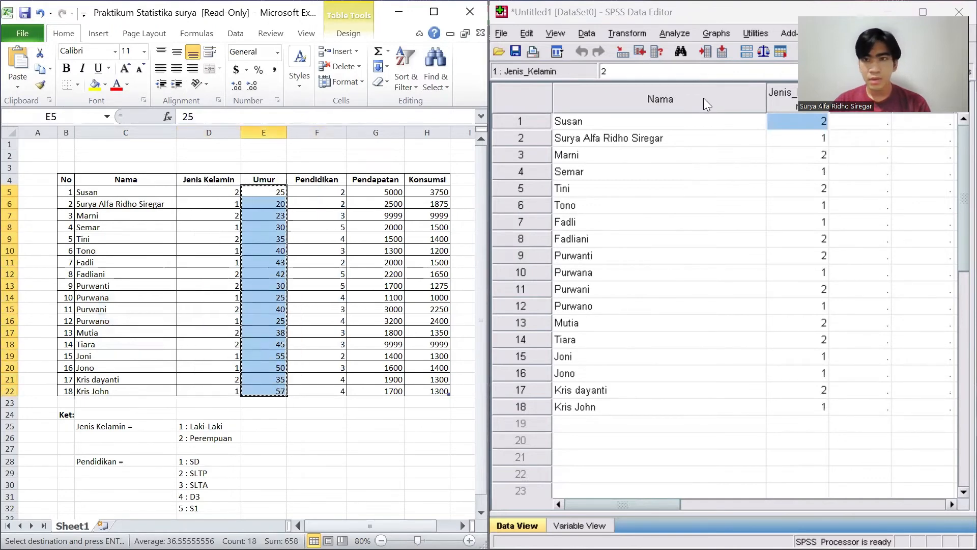
{"action": "left_click", "coordinate": [866, 129]}
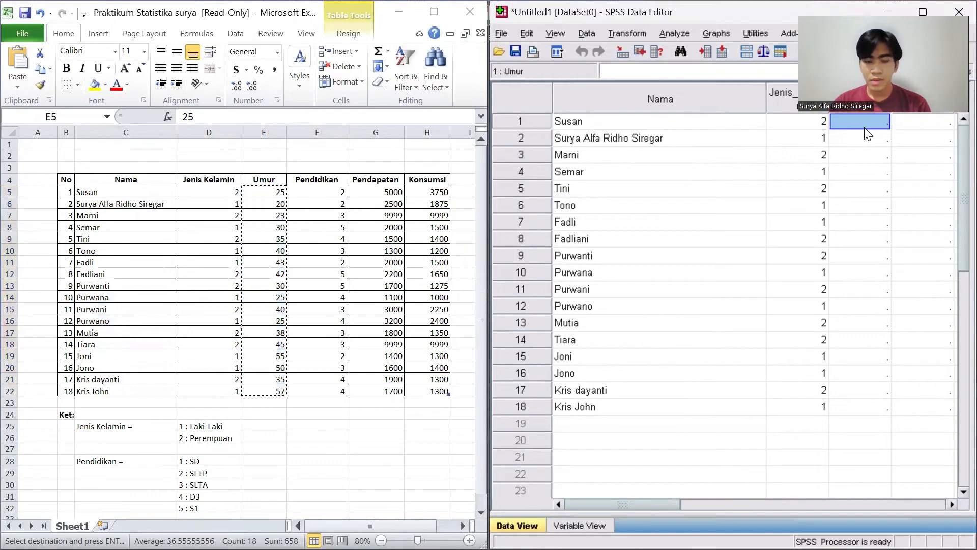
{"action": "key", "text": "ctrl+v"}
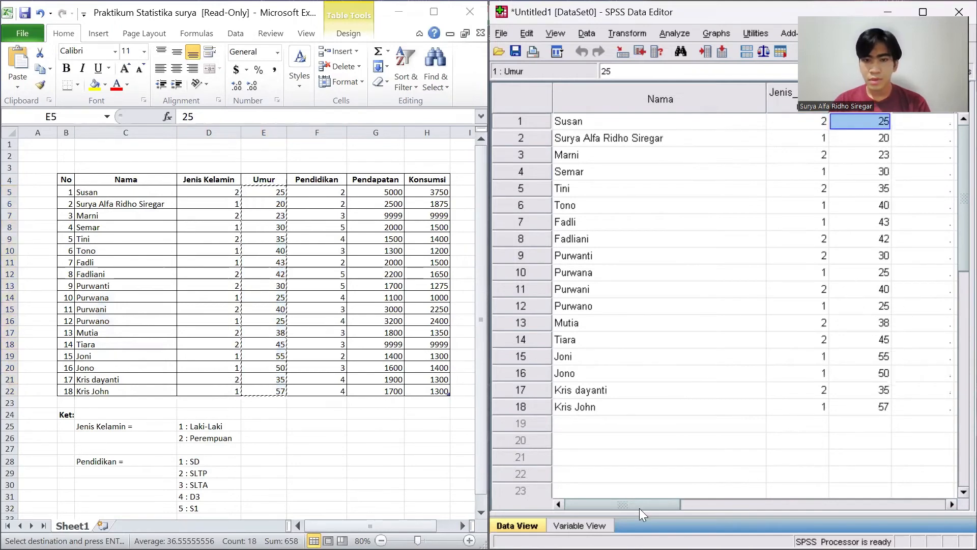
Copy the Pendidikan codes F5:F22 from Excel into the Pendidikan column of the SPSS data, starting at case 1.
{"action": "left_click_drag", "start_coordinate": [640, 508], "coordinate": [685, 504]}
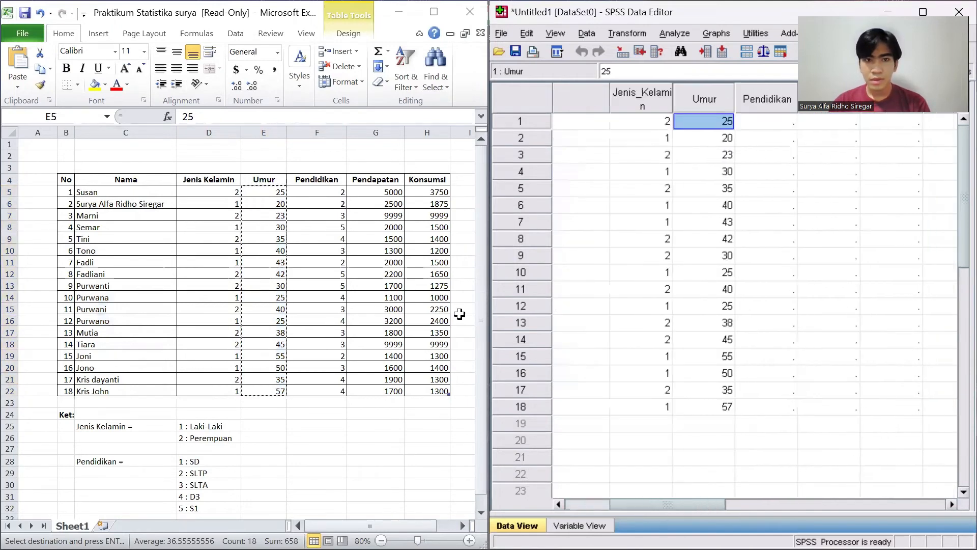
{"action": "left_click", "coordinate": [328, 193]}
{"action": "left_click_drag", "start_coordinate": [328, 192], "coordinate": [350, 392]}
{"action": "key", "text": "ctrl+c"}
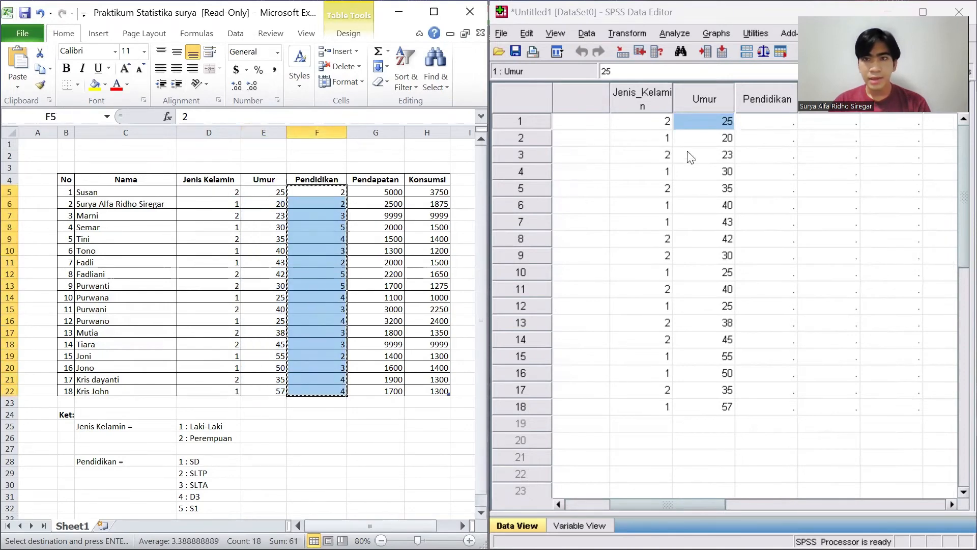
{"action": "left_click", "coordinate": [753, 122]}
{"action": "key", "text": "ctrl+v"}
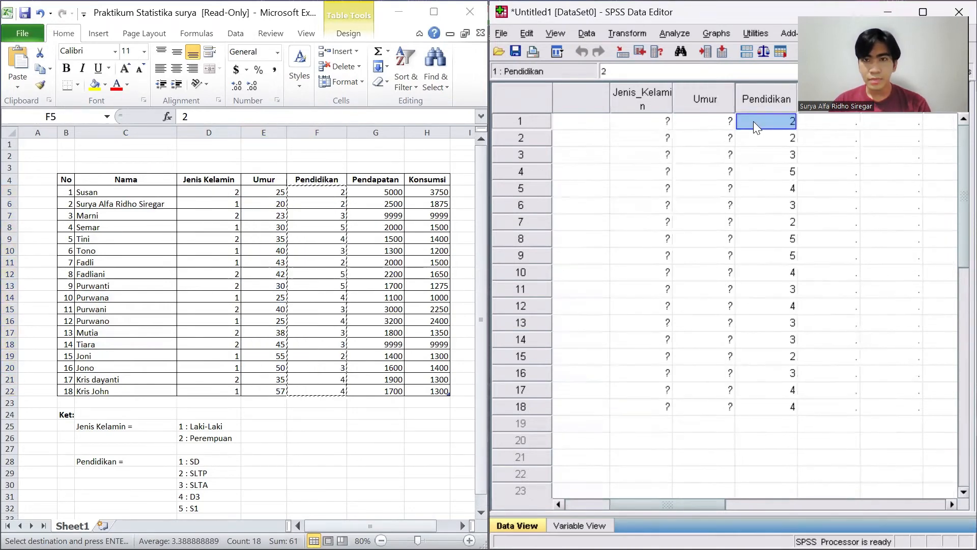
Copy the Pendapatan values G5:G22 from Excel into the Pendapatan column of the SPSS data, starting at case 1.
{"action": "left_click", "coordinate": [361, 233]}
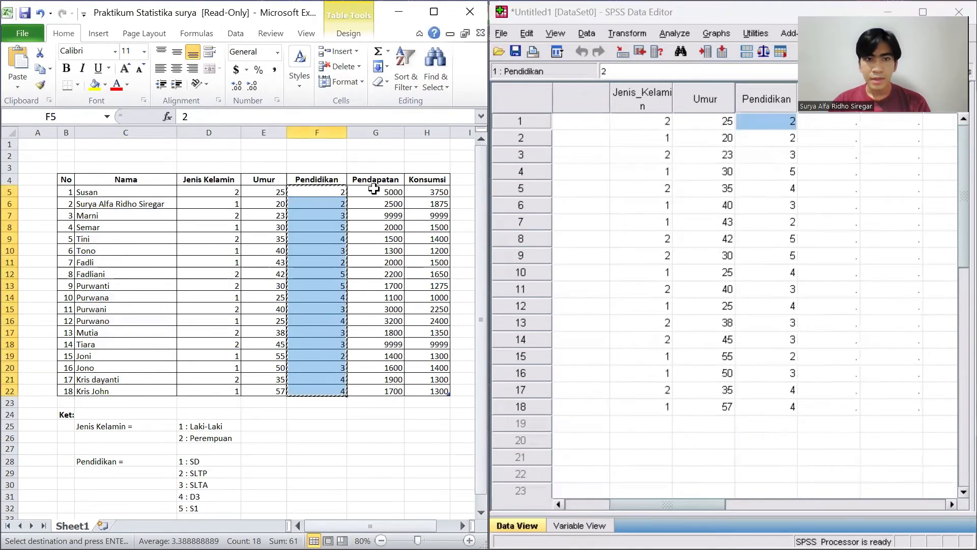
{"action": "left_click_drag", "start_coordinate": [374, 191], "coordinate": [398, 391]}
{"action": "key", "text": "ctrl+c"}
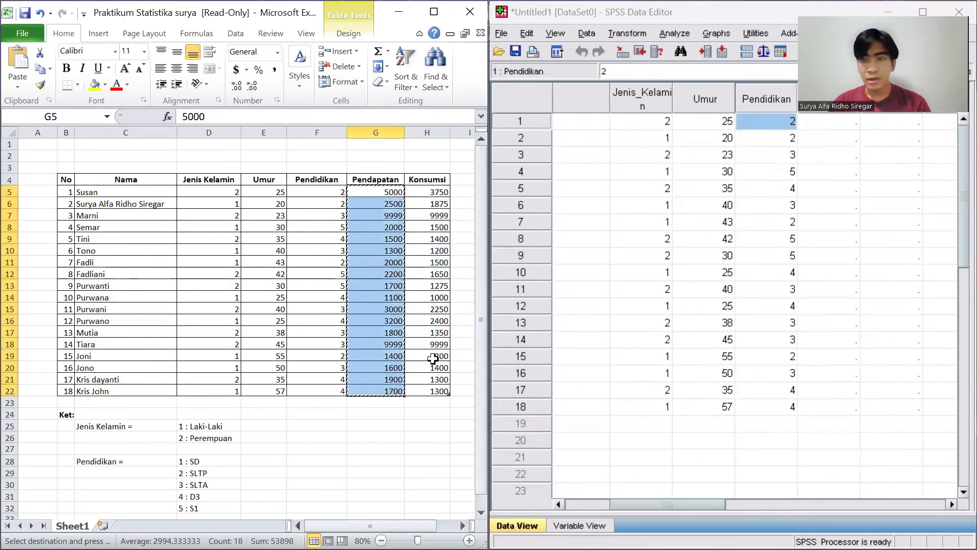
{"action": "left_click", "coordinate": [800, 122]}
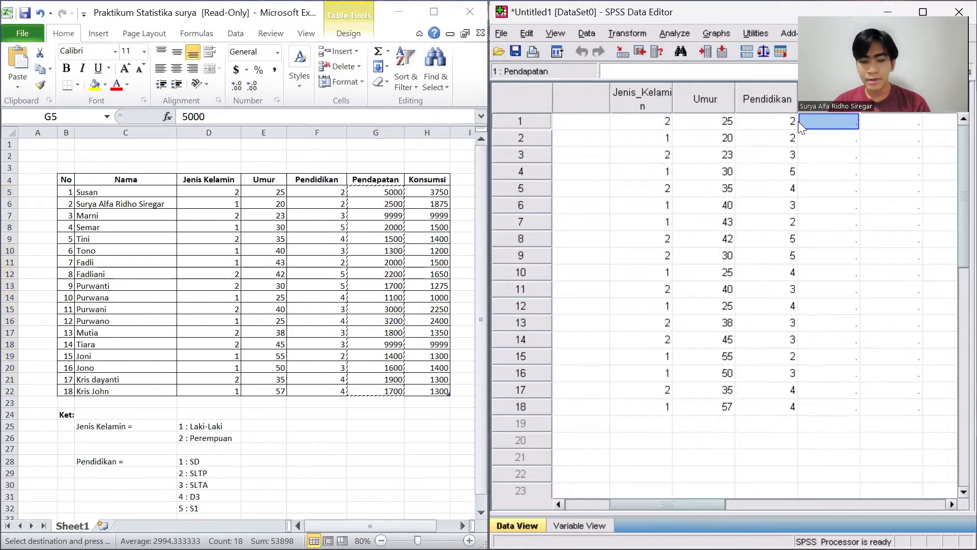
{"action": "key", "text": "ctrl+v"}
Copy the Konsumsi values H5:H22 from Excel into the Konsumsi column of the SPSS data, starting at case 1.
{"action": "left_click", "coordinate": [439, 195]}
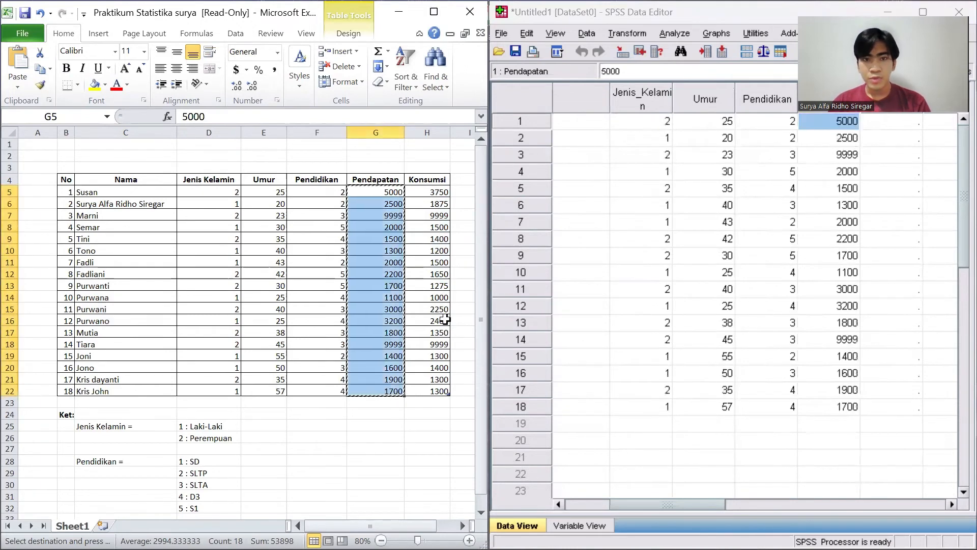
{"action": "left_click_drag", "start_coordinate": [439, 193], "coordinate": [439, 388]}
{"action": "key", "text": "ctrl+c"}
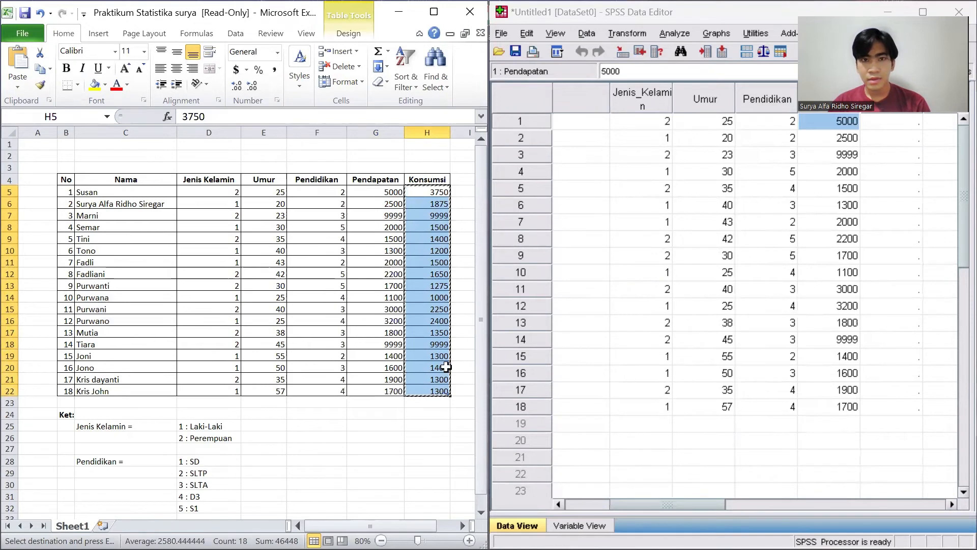
{"action": "left_click", "coordinate": [892, 126]}
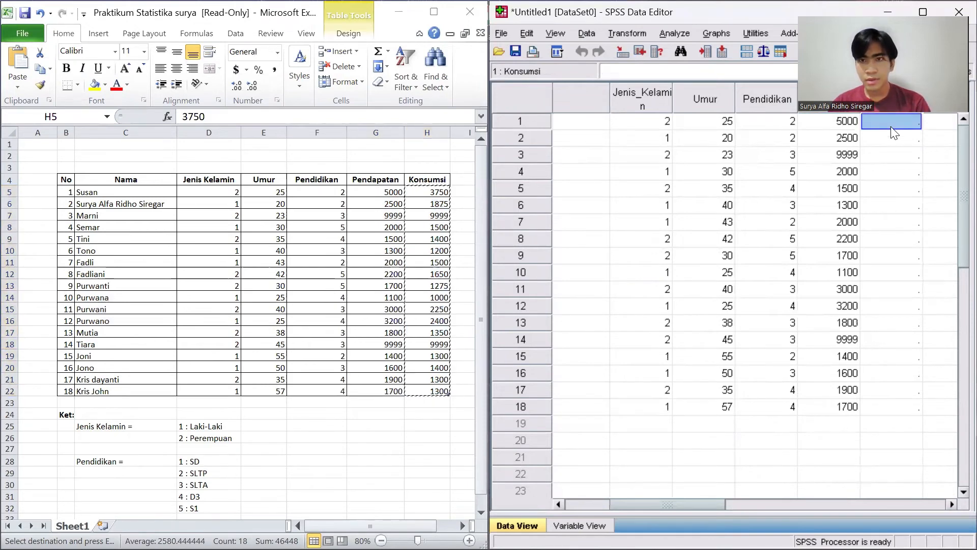
{"action": "key", "text": "ctrl+v"}
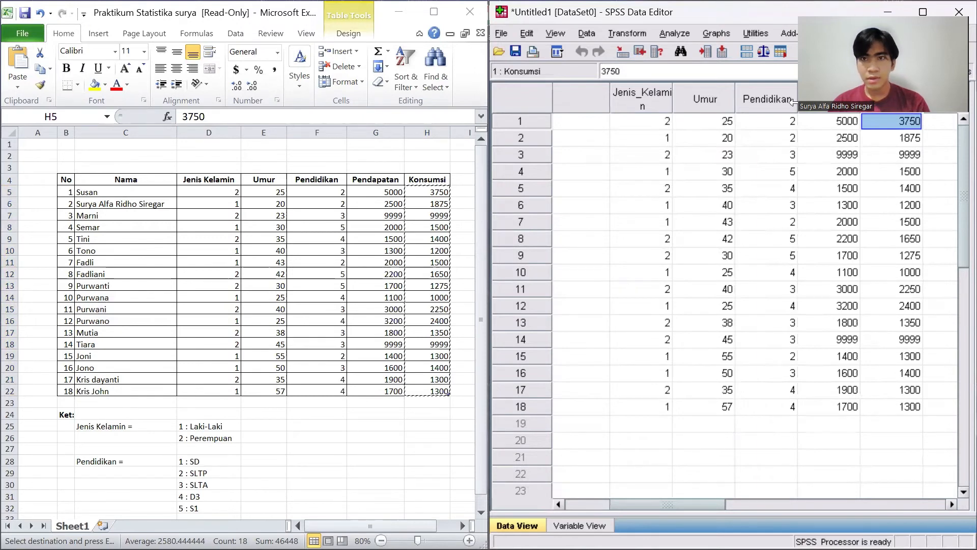
Maximize the SPSS Data Editor and display value labels instead of codes in the data.
{"action": "left_click", "coordinate": [797, 102]}
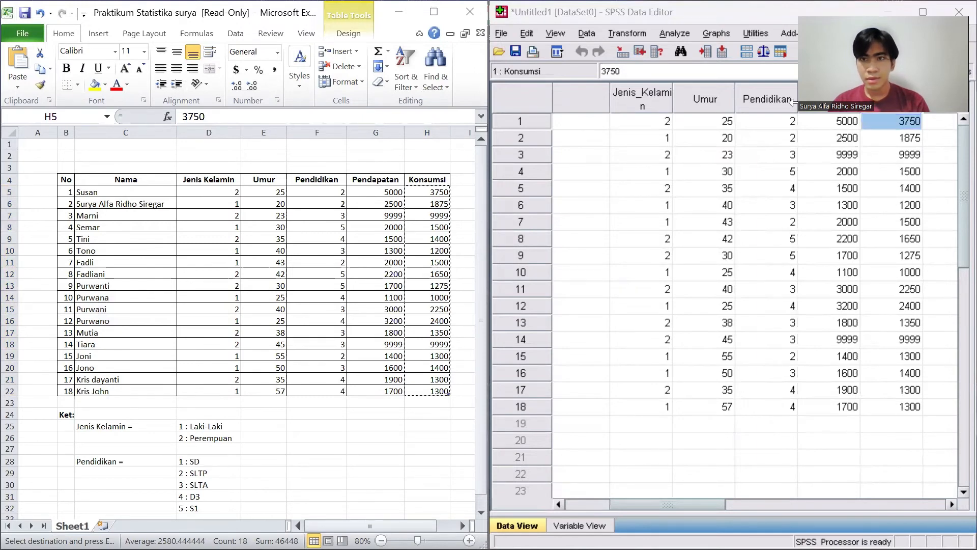
{"action": "left_click", "coordinate": [631, 128]}
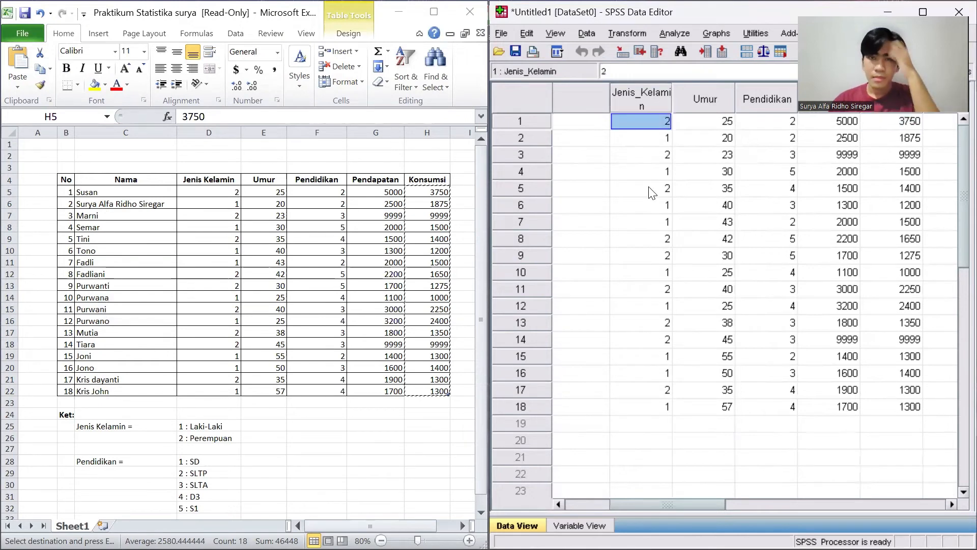
{"action": "left_click", "coordinate": [649, 188]}
{"action": "left_click_drag", "start_coordinate": [673, 505], "coordinate": [634, 505]}
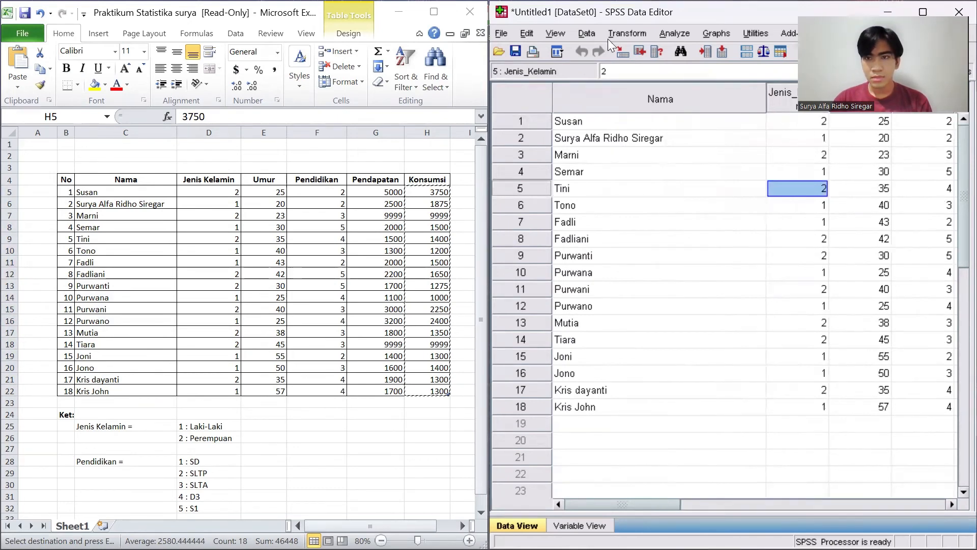
{"action": "left_click", "coordinate": [923, 11]}
{"action": "left_click", "coordinate": [677, 166]}
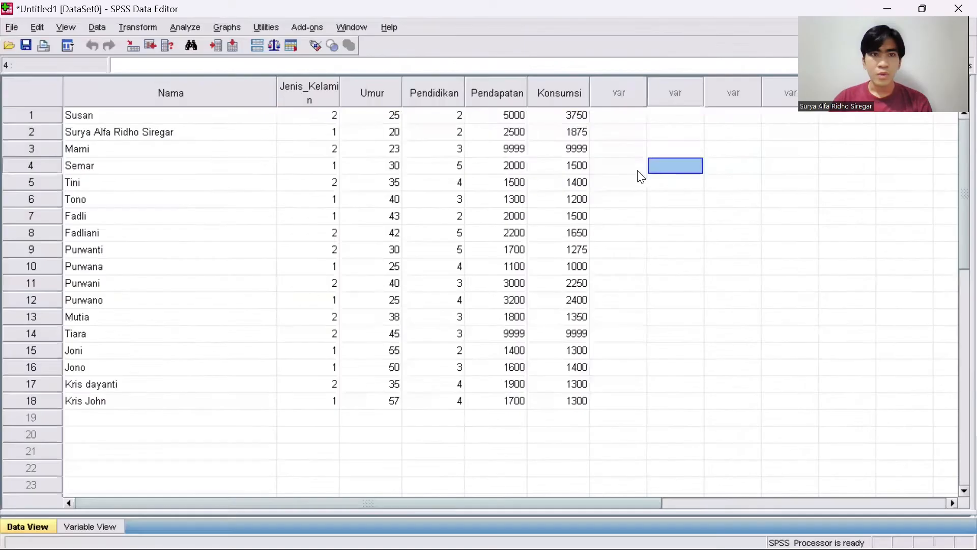
{"action": "left_click", "coordinate": [315, 46]}
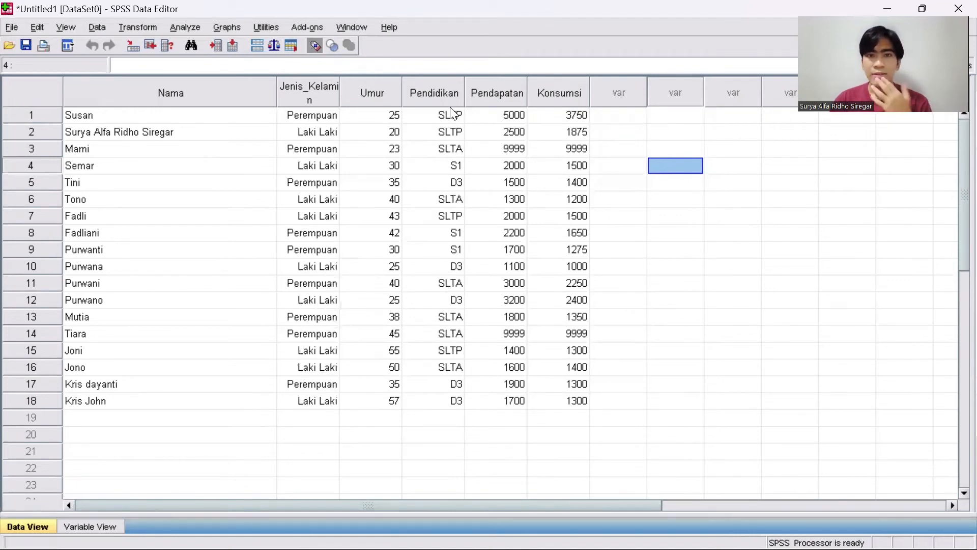
Review the labelled data of all cases against the variable definitions from Nama through Konsumsi.
{"action": "left_click_drag", "start_coordinate": [451, 115], "coordinate": [451, 385]}
{"action": "left_click", "coordinate": [88, 526]}
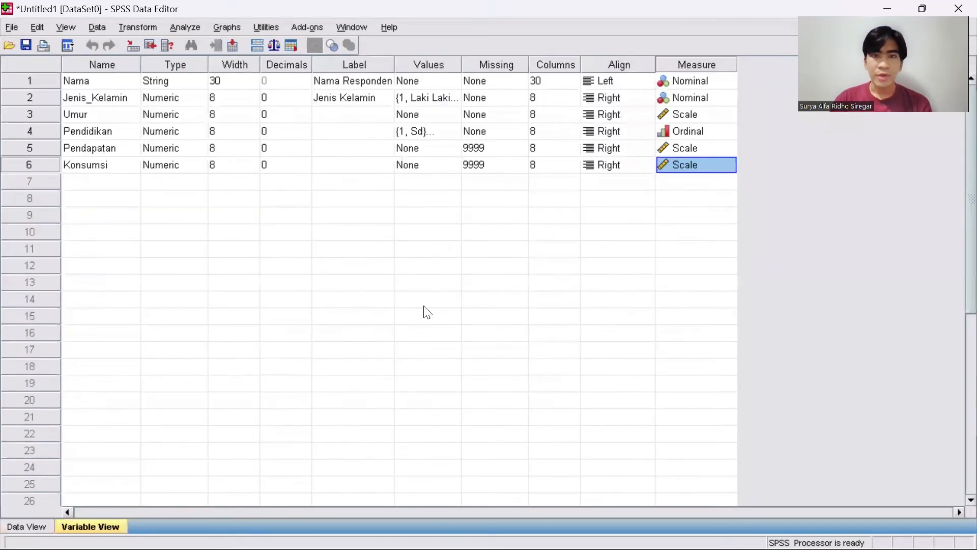
{"action": "left_click", "coordinate": [28, 525]}
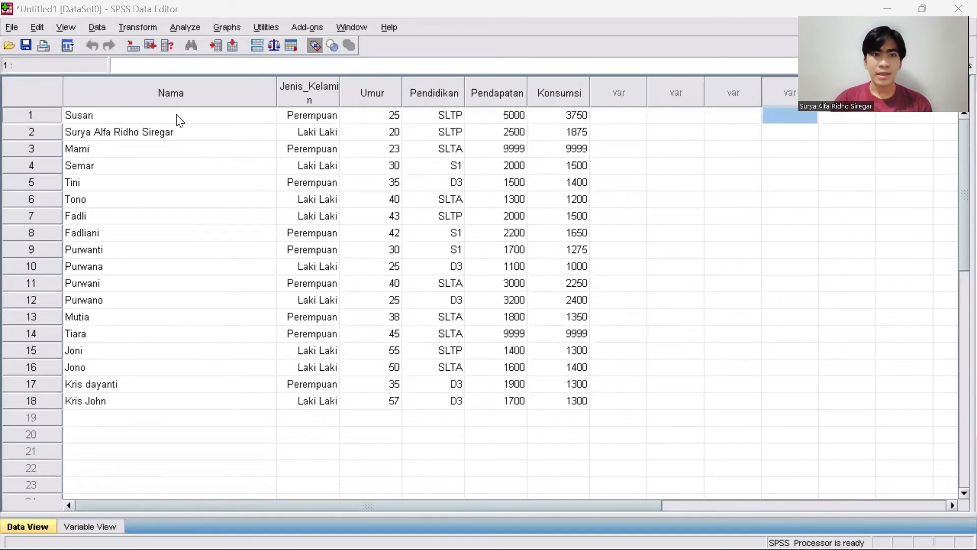
{"action": "left_click_drag", "start_coordinate": [178, 116], "coordinate": [443, 216]}
{"action": "left_click_drag", "start_coordinate": [529, 294], "coordinate": [676, 400]}
{"action": "left_click", "coordinate": [677, 401]}
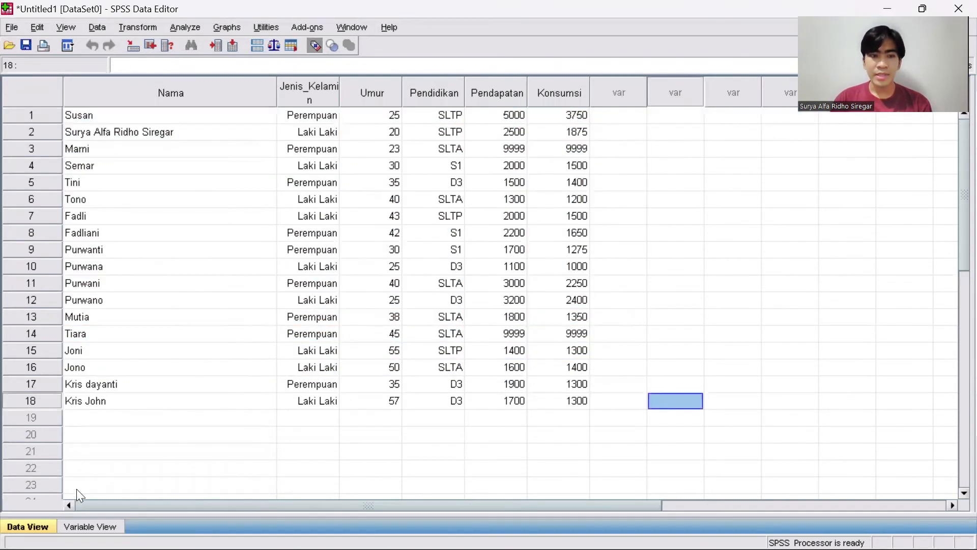
{"action": "left_click", "coordinate": [87, 526]}
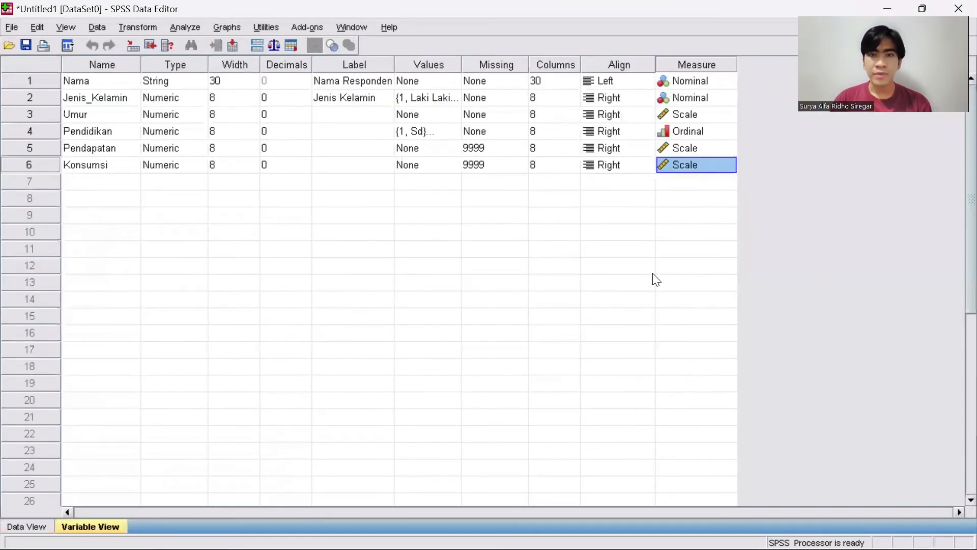
{"action": "left_click", "coordinate": [18, 526]}
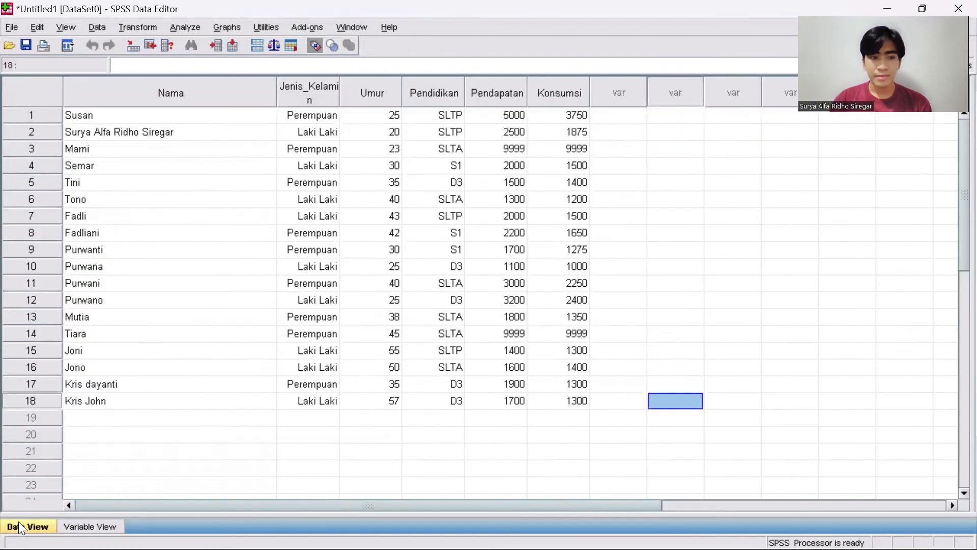
{"action": "left_click_drag", "start_coordinate": [117, 121], "coordinate": [583, 403]}
{"action": "left_click", "coordinate": [658, 392]}
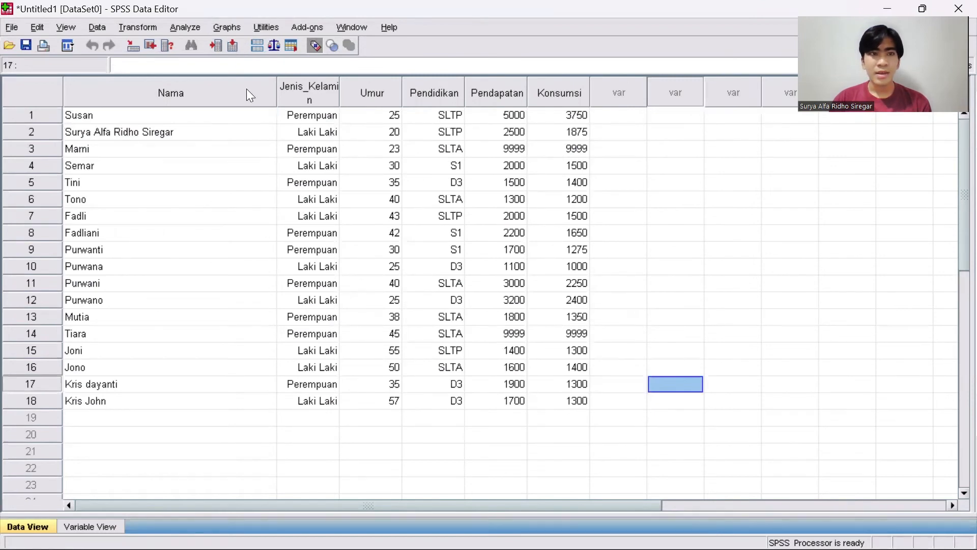
Set up a Descriptives analysis with Jenis Kelamin, Umur, Pendidikan, Pendapatan and Konsumsi as its variables.
{"action": "left_click", "coordinate": [179, 29]}
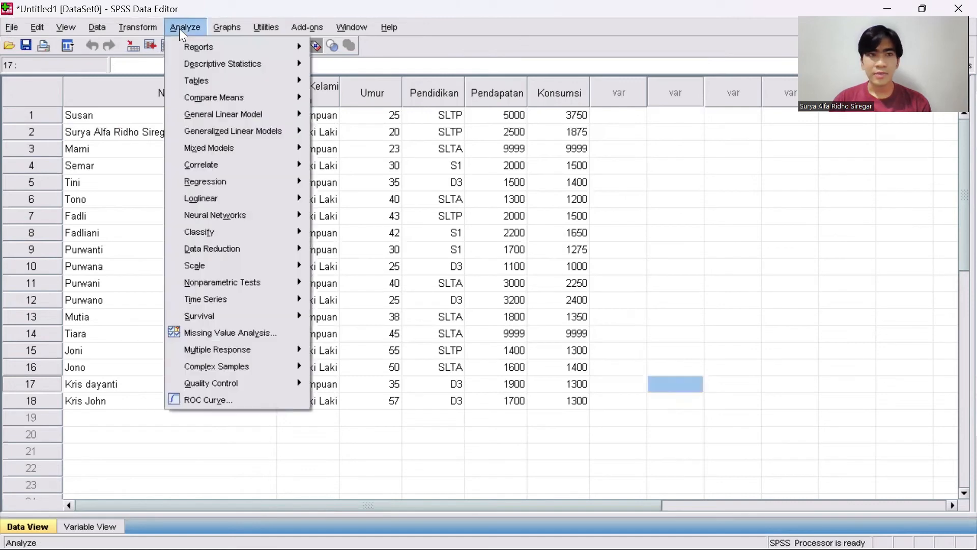
{"action": "mouse_move", "coordinate": [228, 63]}
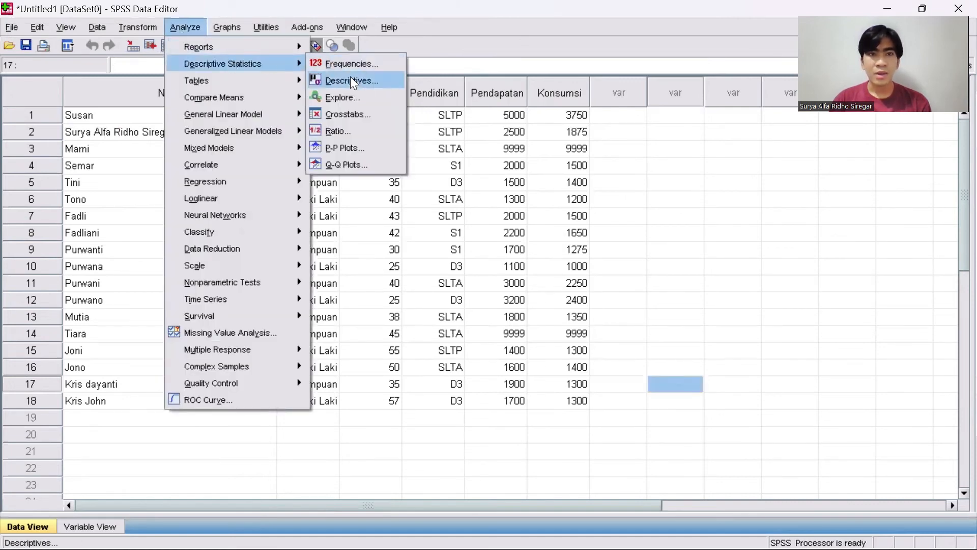
{"action": "left_click", "coordinate": [362, 84]}
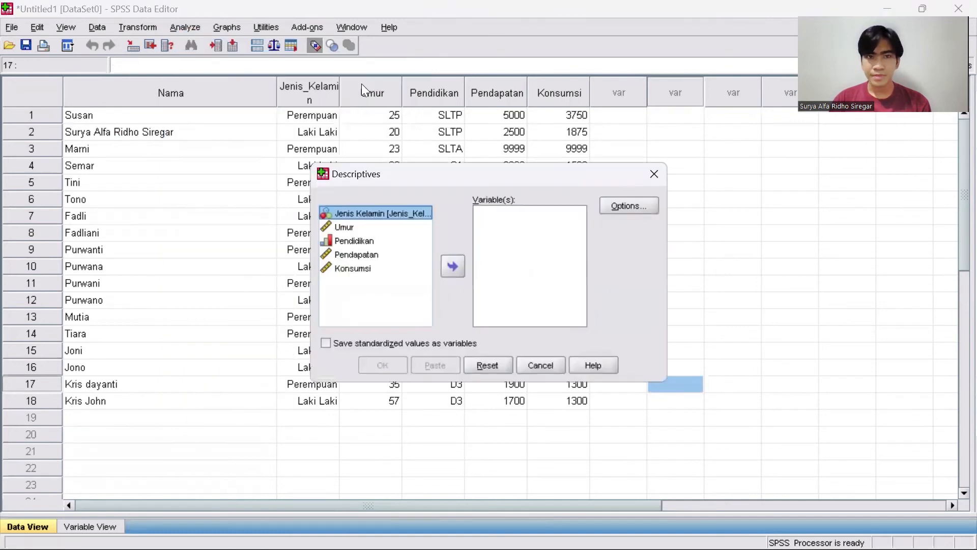
{"action": "left_click", "coordinate": [453, 264]}
{"action": "left_click", "coordinate": [351, 213]}
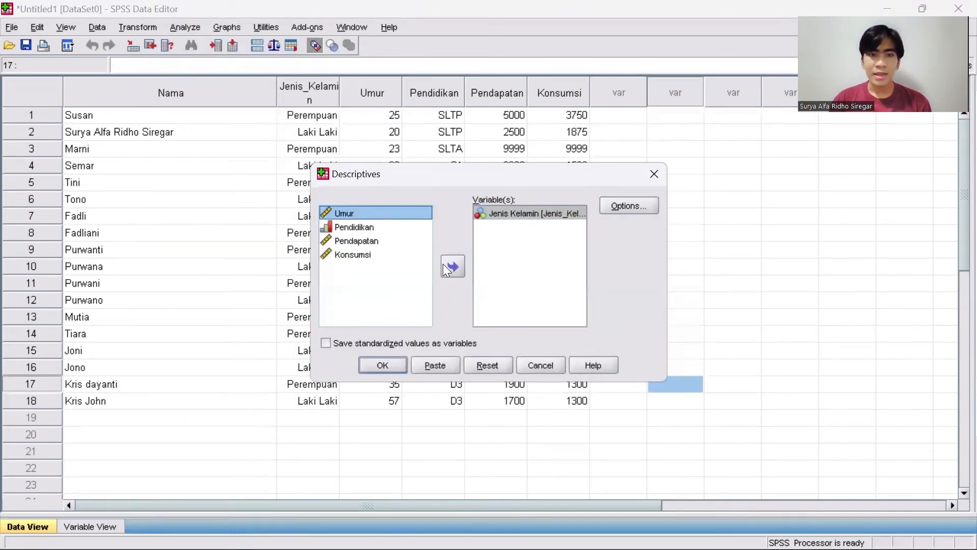
{"action": "left_click", "coordinate": [444, 264]}
{"action": "left_click", "coordinate": [356, 213]}
{"action": "left_click", "coordinate": [451, 270]}
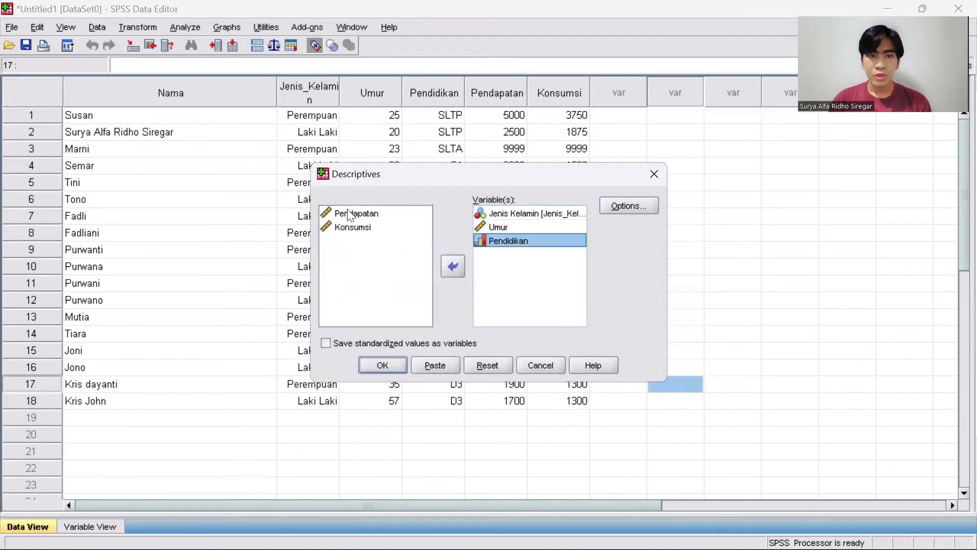
{"action": "left_click", "coordinate": [357, 214]}
{"action": "left_click", "coordinate": [452, 266]}
{"action": "left_click", "coordinate": [378, 216]}
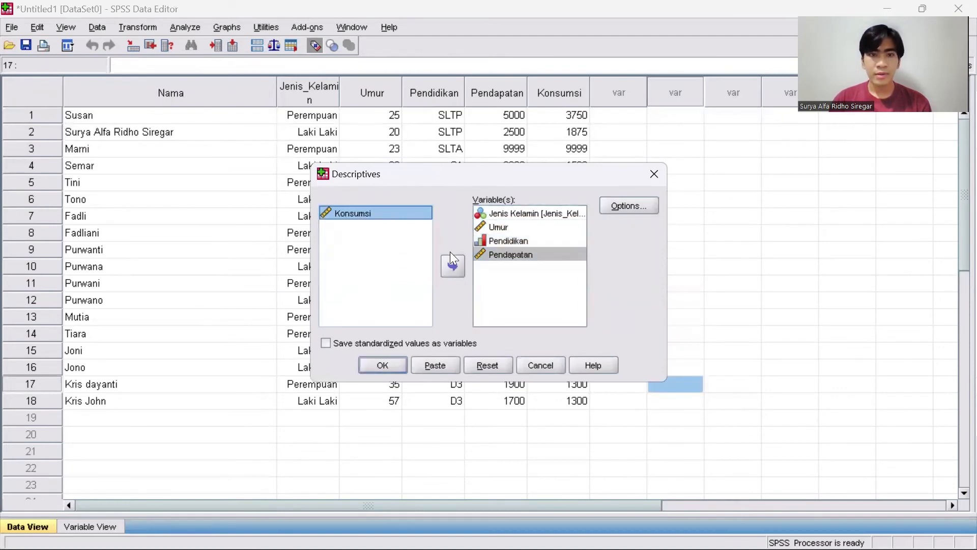
{"action": "left_click", "coordinate": [453, 262]}
Add Sum, Variance, Range, S.E. mean, Kurtosis and Skewness to the descriptive statistics, keep the variable-list display order, and run the analysis.
{"action": "left_click", "coordinate": [636, 208]}
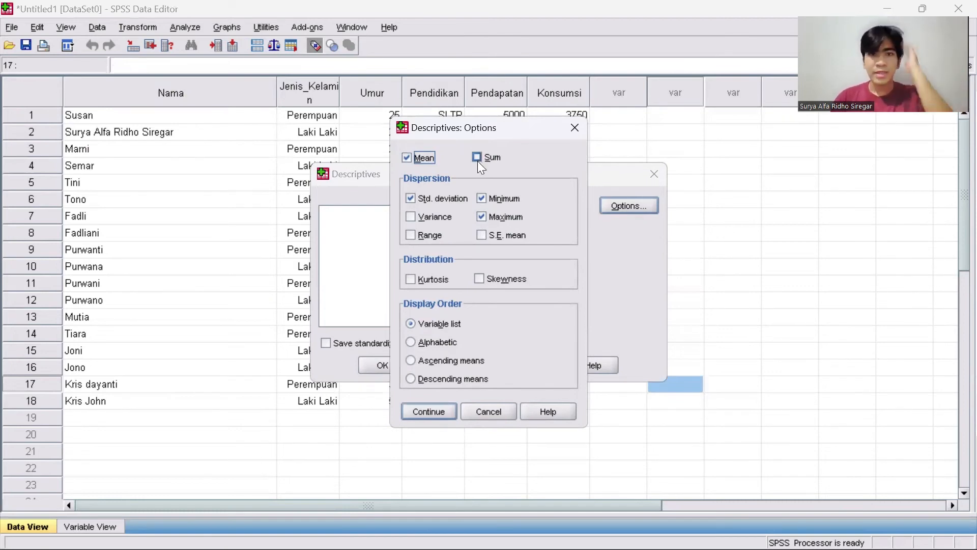
{"action": "left_click", "coordinate": [477, 160]}
{"action": "left_click", "coordinate": [410, 217]}
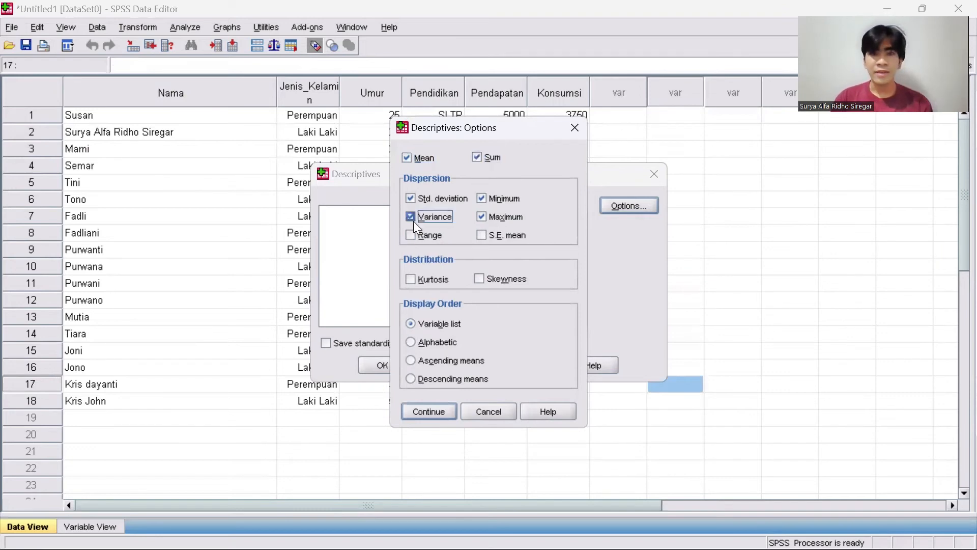
{"action": "left_click", "coordinate": [411, 235]}
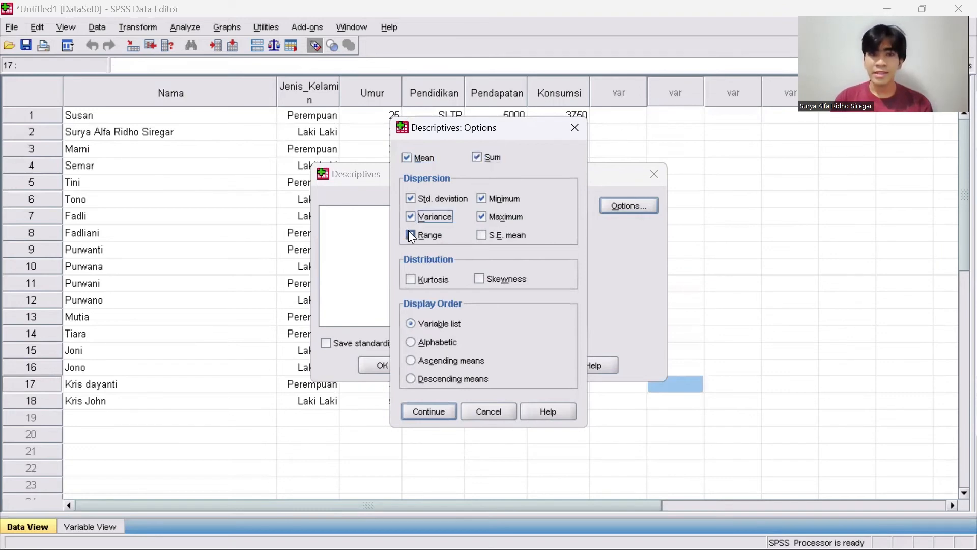
{"action": "left_click", "coordinate": [487, 236]}
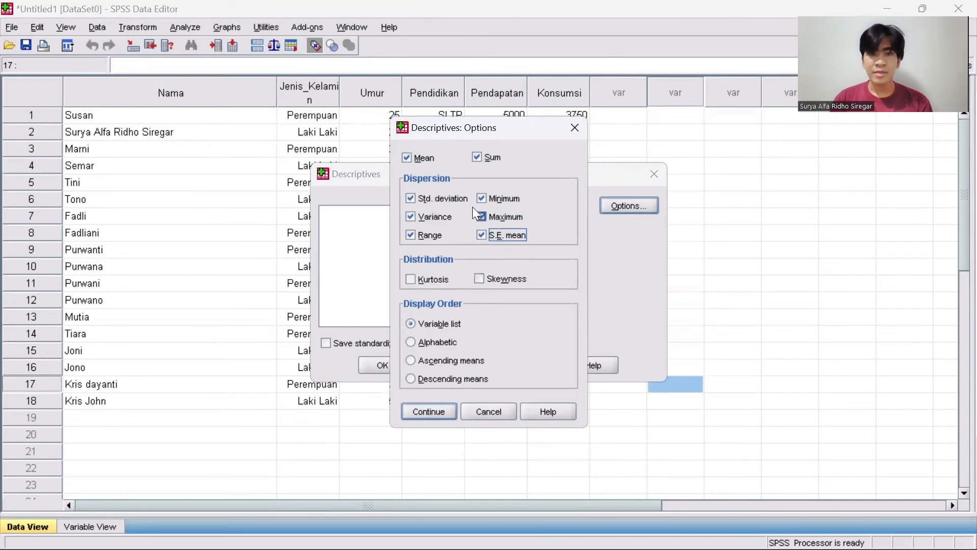
{"action": "left_click", "coordinate": [433, 279]}
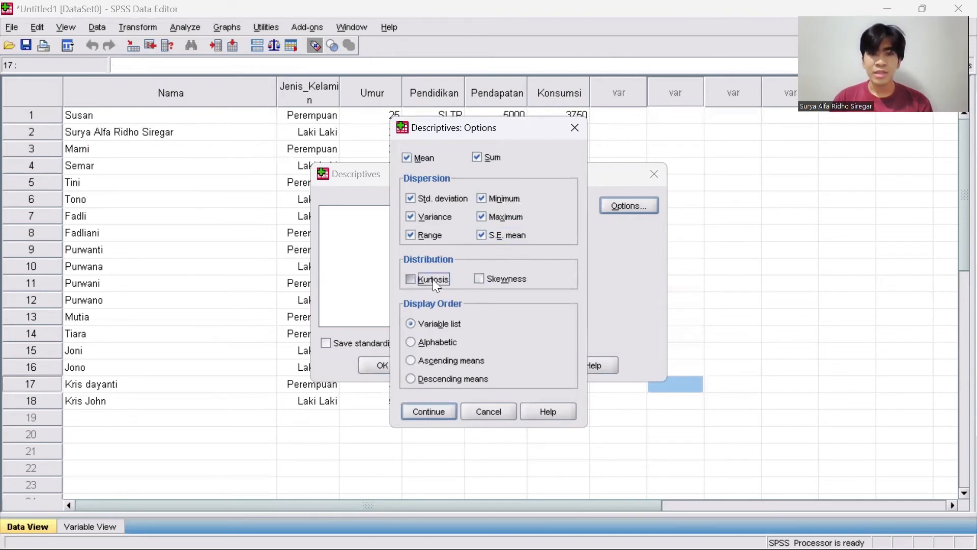
{"action": "left_click", "coordinate": [481, 278]}
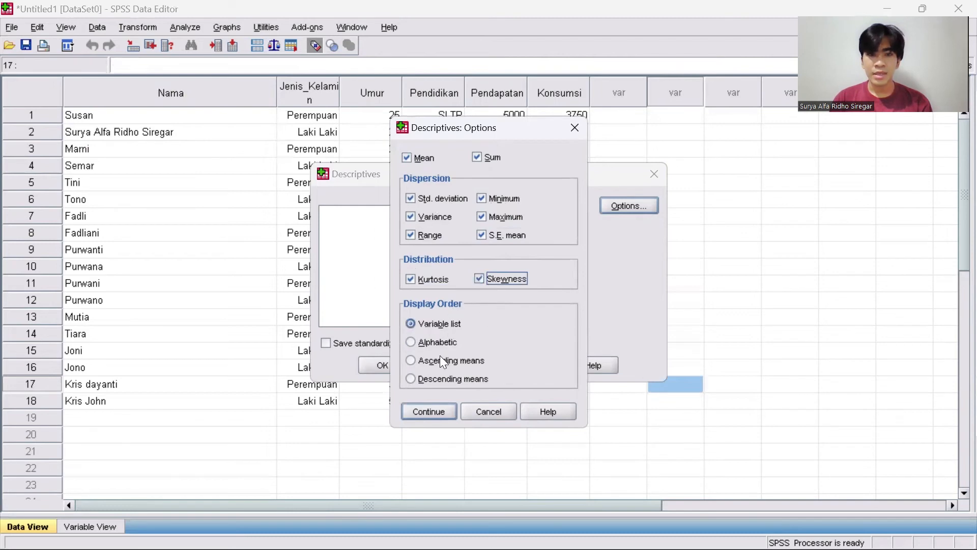
{"action": "left_click", "coordinate": [427, 410]}
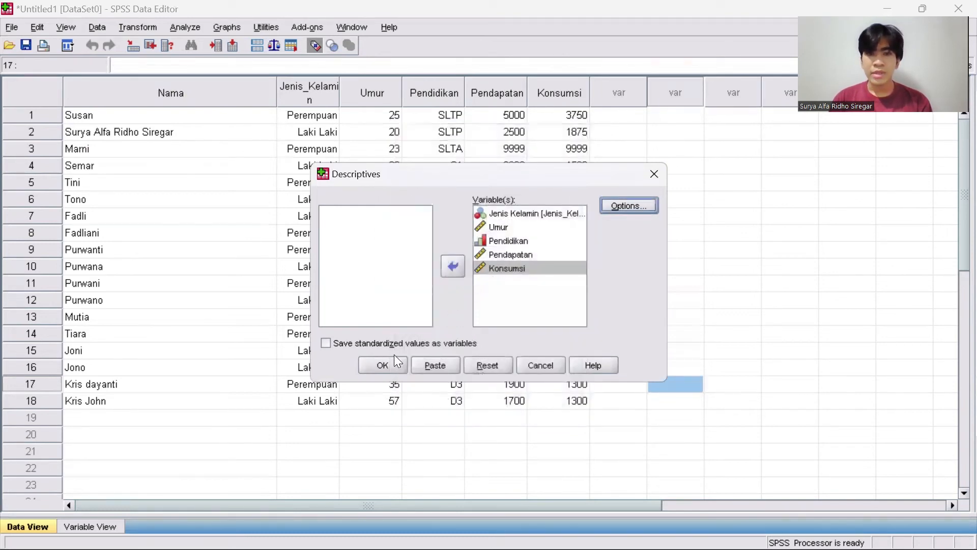
{"action": "left_click", "coordinate": [395, 367]}
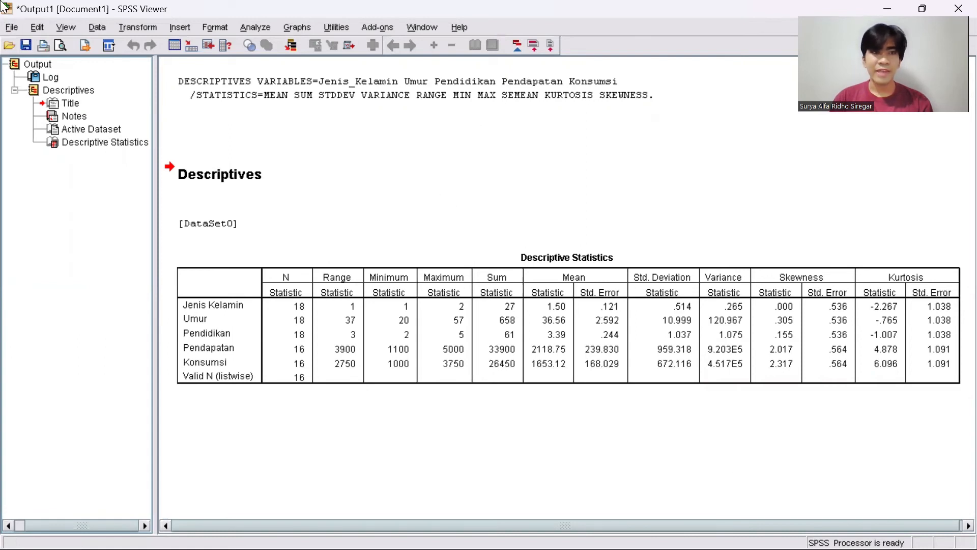
Save the output in the Dokumen folder as a Viewer file named DATA DESCRIPTIVE.
{"action": "left_click", "coordinate": [13, 28]}
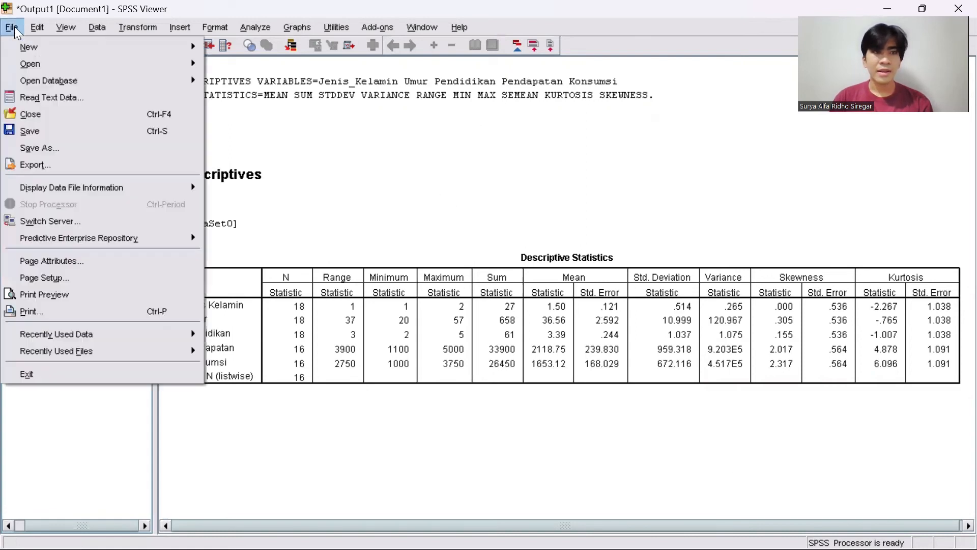
{"action": "mouse_move", "coordinate": [37, 27]}
{"action": "mouse_move", "coordinate": [10, 25]}
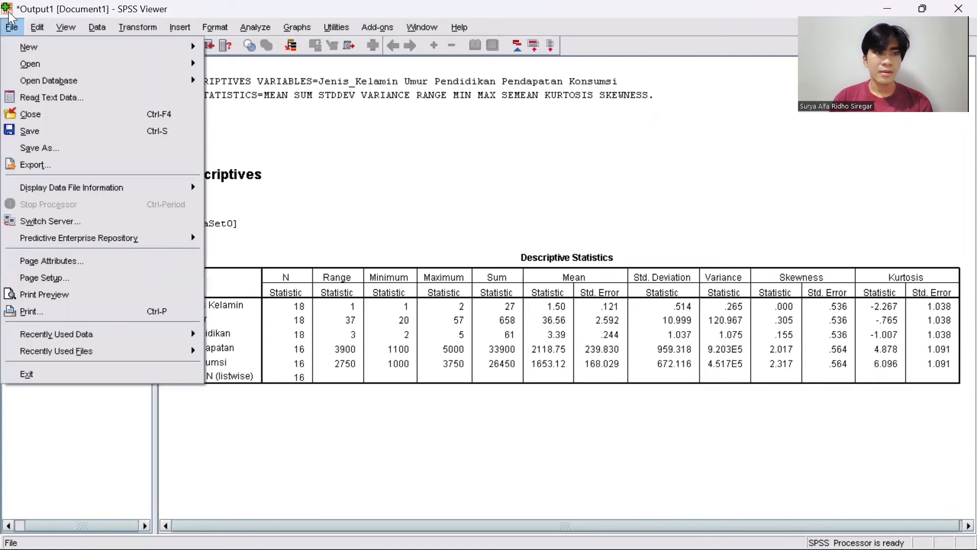
{"action": "left_click", "coordinate": [39, 126]}
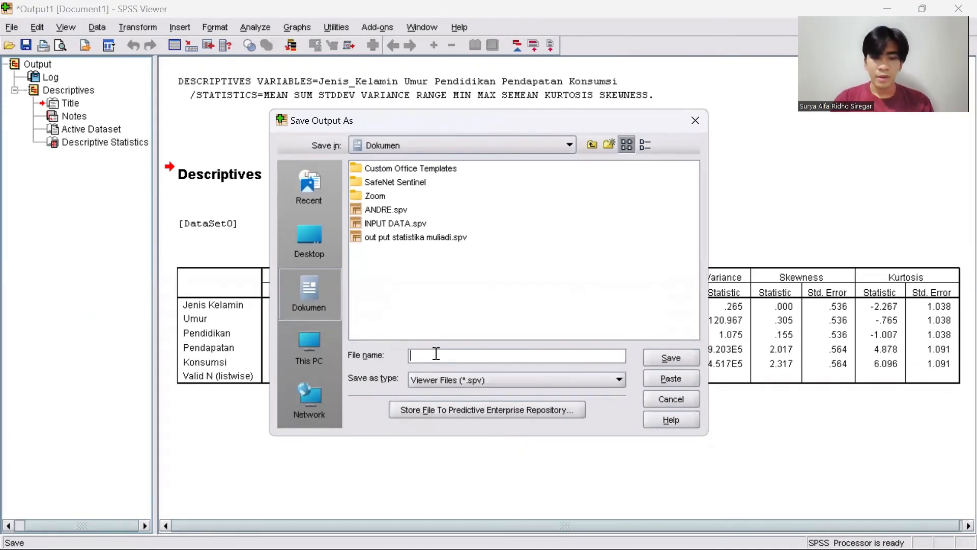
{"action": "type", "text": "D"}
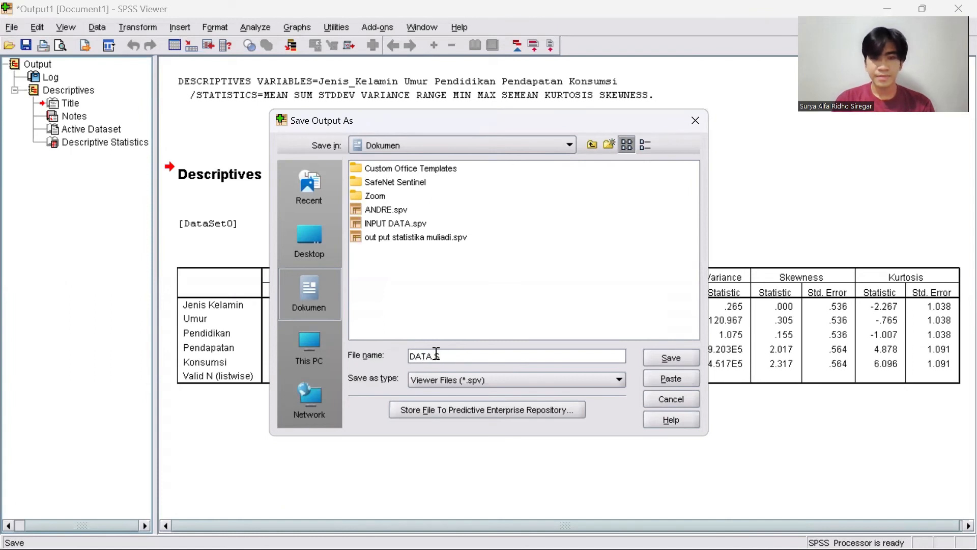
{"action": "type", "text": "ATA SESCR"}
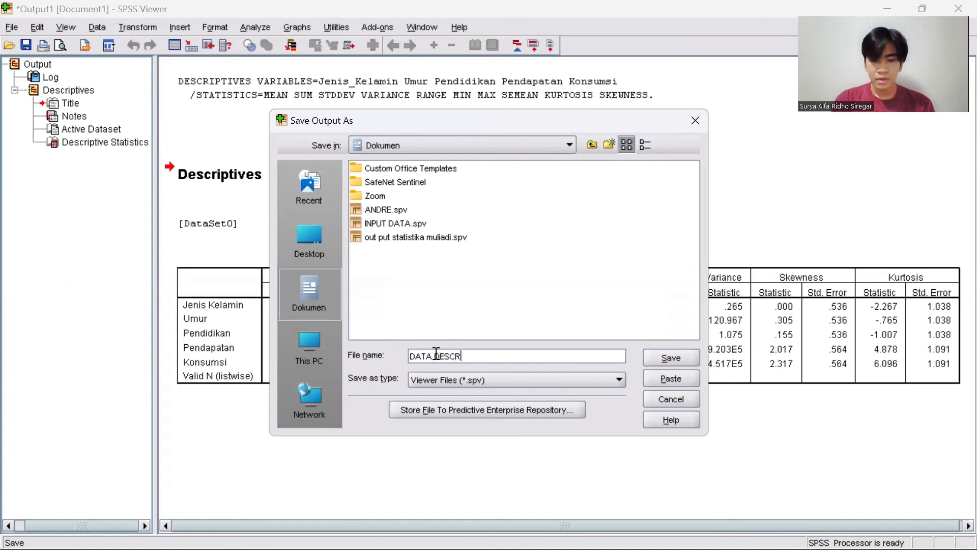
{"action": "type", "text": "IPTIVE"}
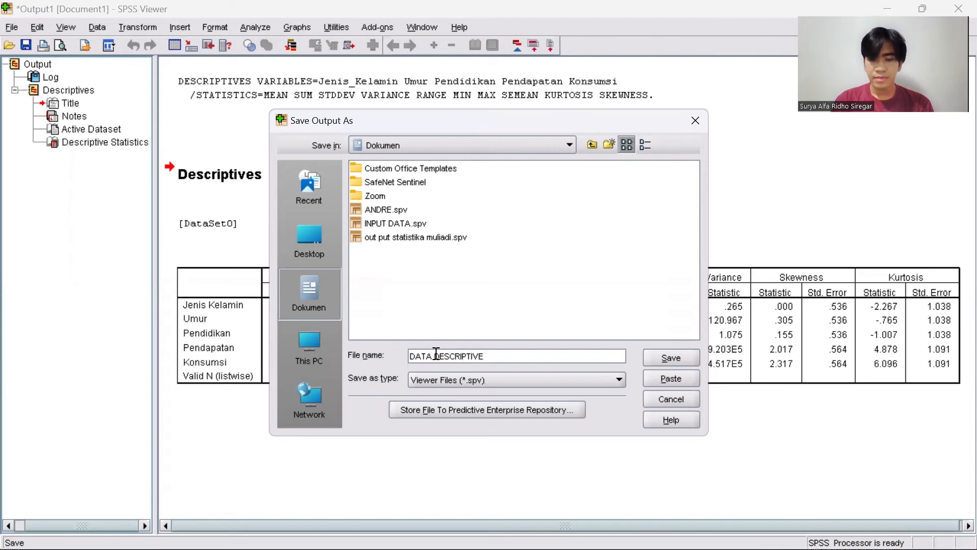
{"action": "key", "text": "Return"}
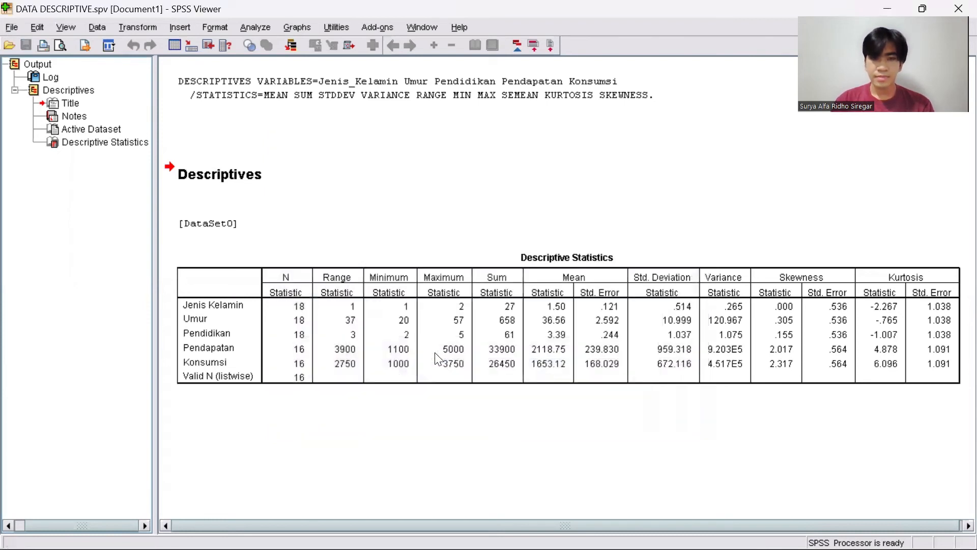
Export all visible output objects as a Portable Document Format file named OUTPUT.pdf in the Dokumen folder.
{"action": "left_click", "coordinate": [13, 29]}
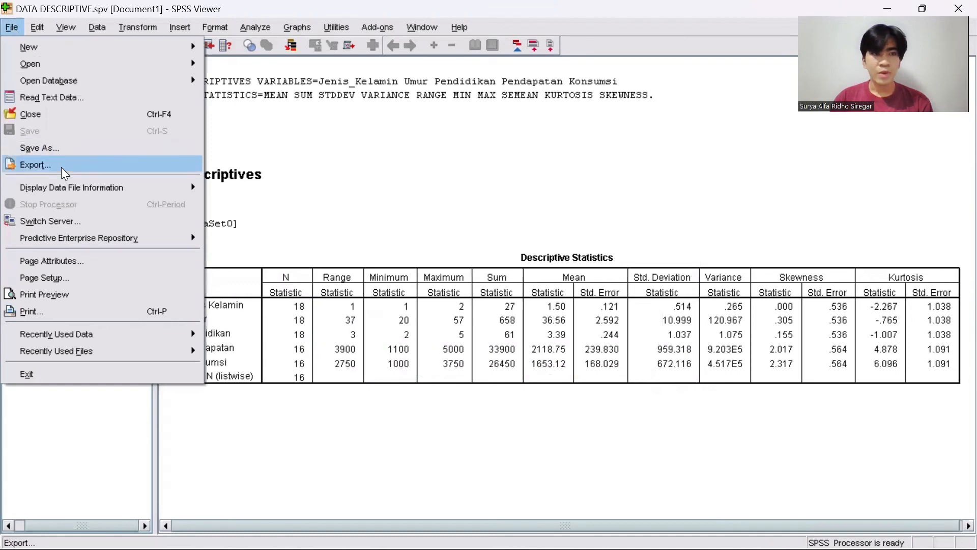
{"action": "left_click", "coordinate": [12, 27]}
{"action": "left_click", "coordinate": [12, 28]}
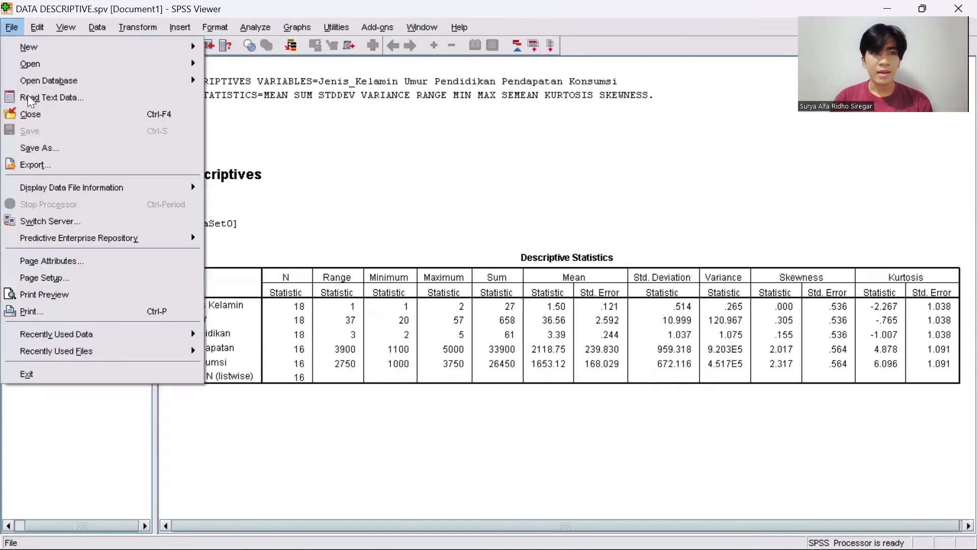
{"action": "left_click", "coordinate": [56, 164]}
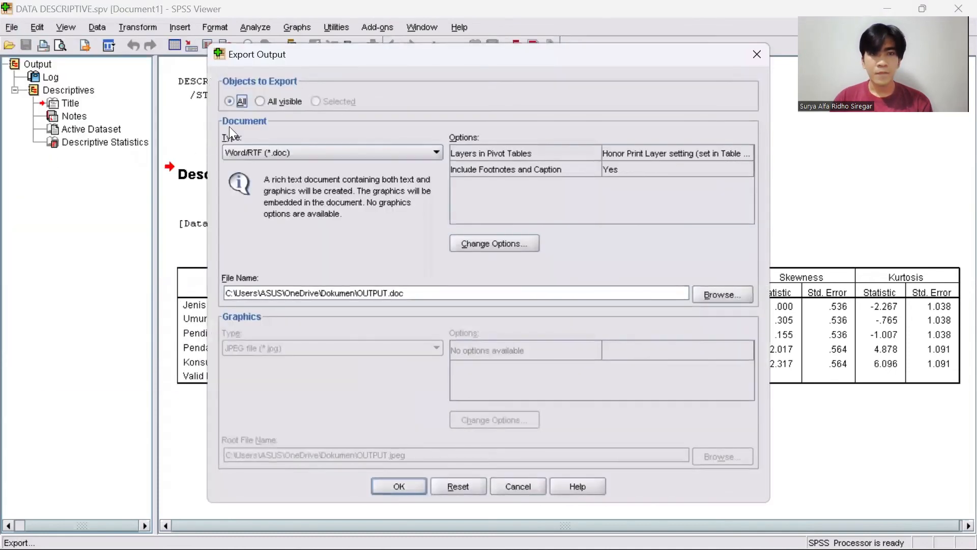
{"action": "left_click", "coordinate": [263, 104]}
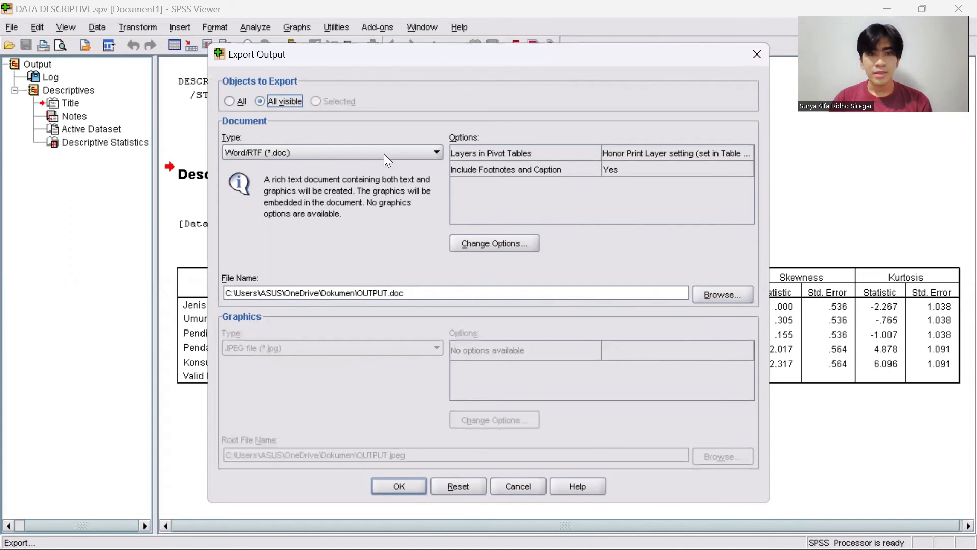
{"action": "left_click", "coordinate": [368, 154]}
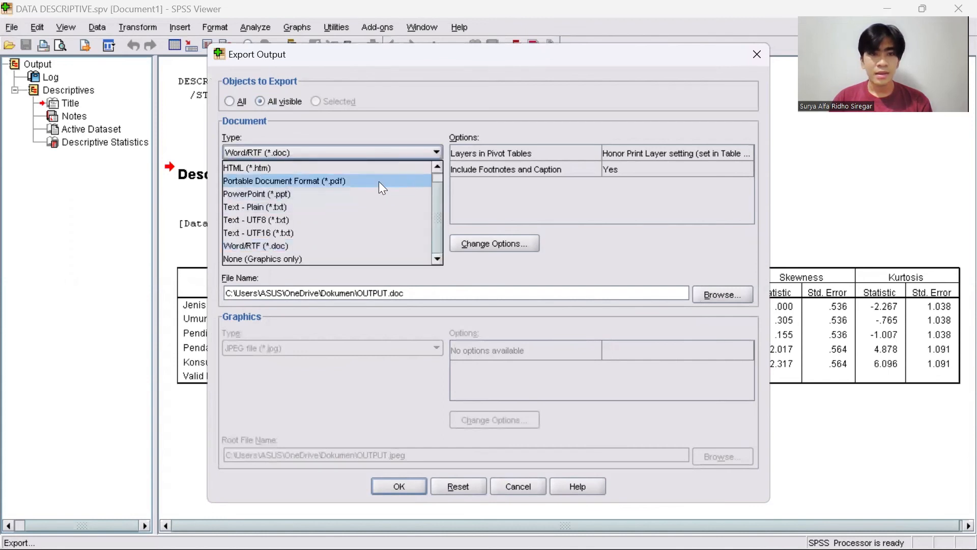
{"action": "scroll", "coordinate": [381, 181], "scroll_direction": "up", "scroll_amount": 1}
{"action": "left_click", "coordinate": [388, 194]}
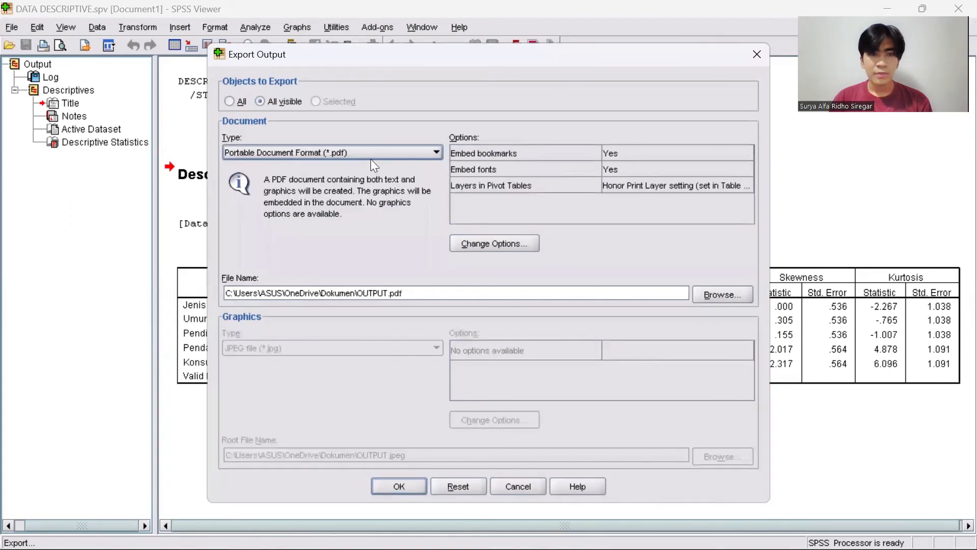
{"action": "left_click", "coordinate": [370, 150]}
{"action": "left_click", "coordinate": [377, 192]}
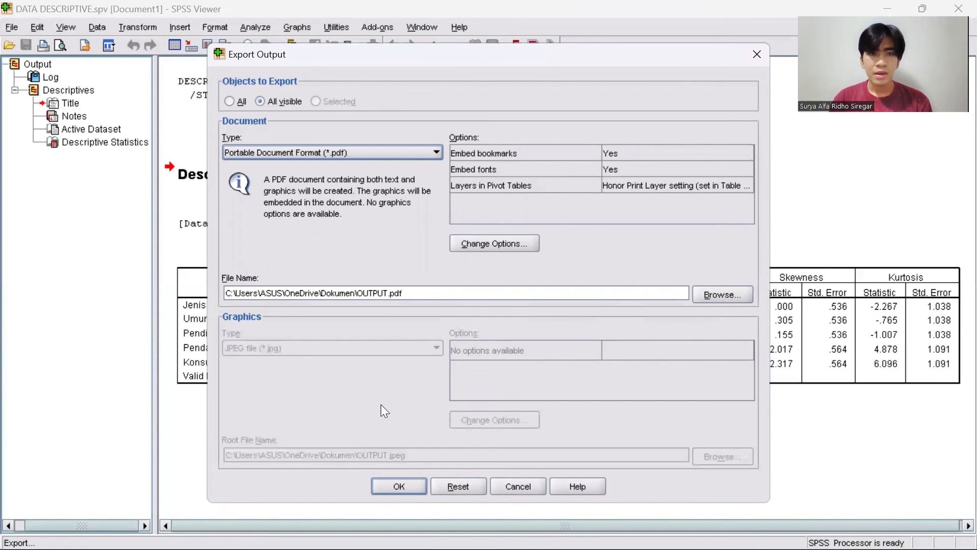
{"action": "left_click", "coordinate": [400, 484]}
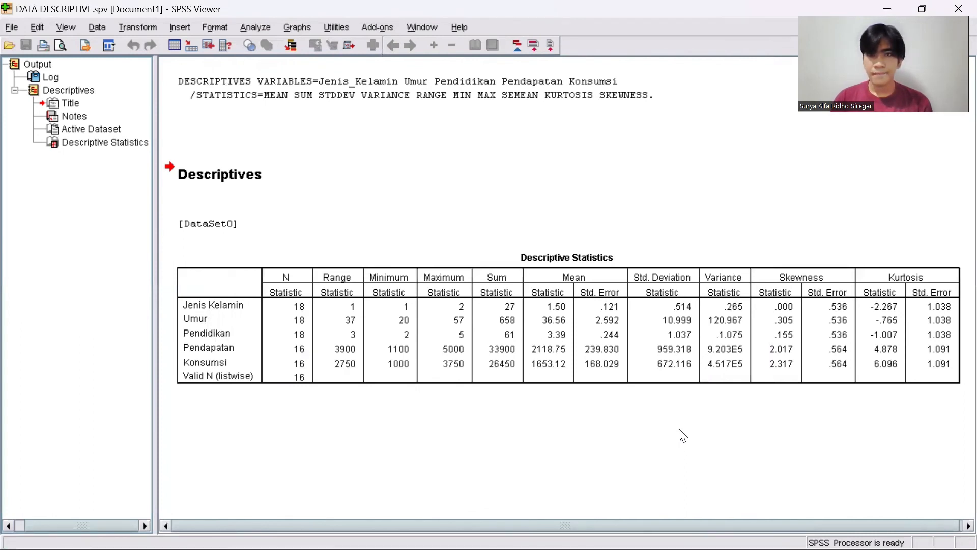
Switch to the exported OUTPUT.pdf in the browser and examine the command syntax and both Descriptive Statistics tables.
{"action": "mouse_move", "coordinate": [631, 532]}
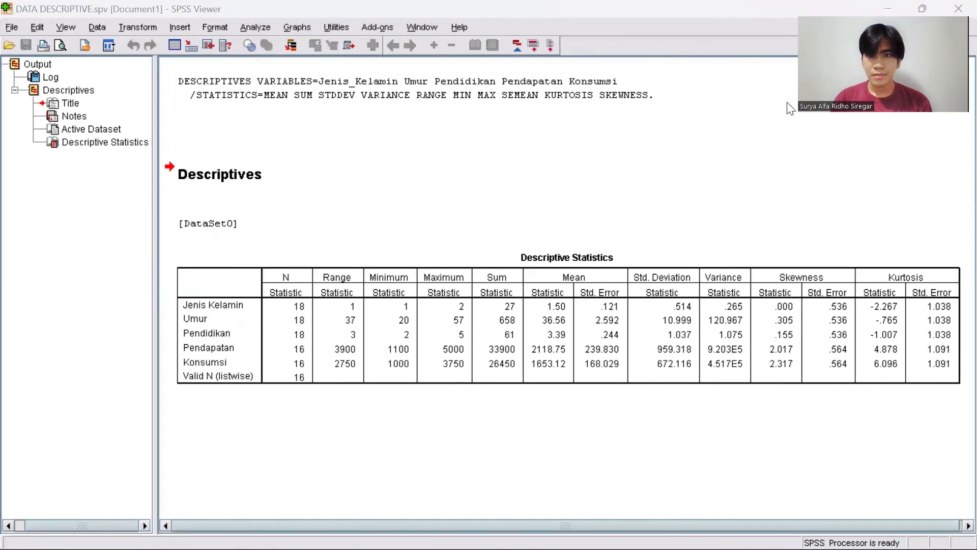
{"action": "key", "text": "alt+Tab"}
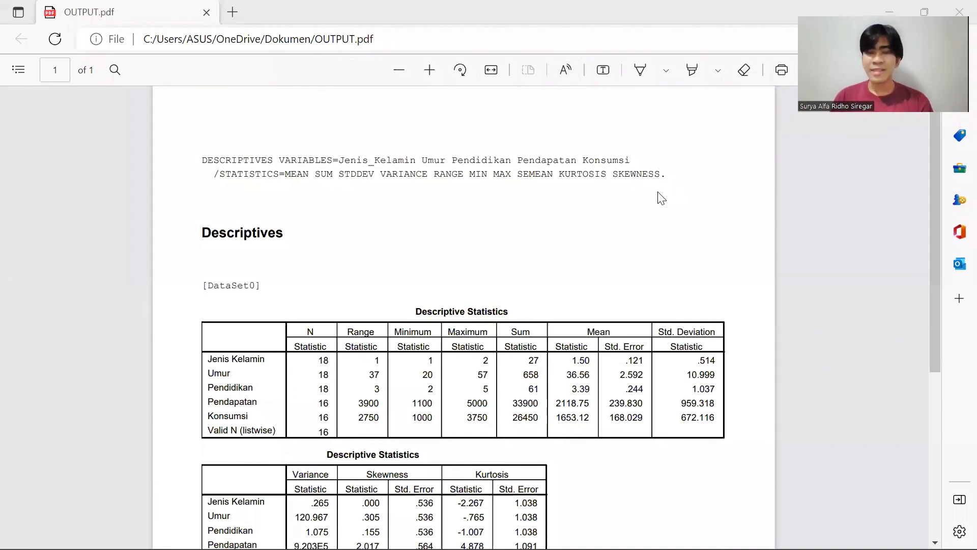
{"action": "scroll", "coordinate": [664, 200], "scroll_direction": "up", "scroll_amount": 1}
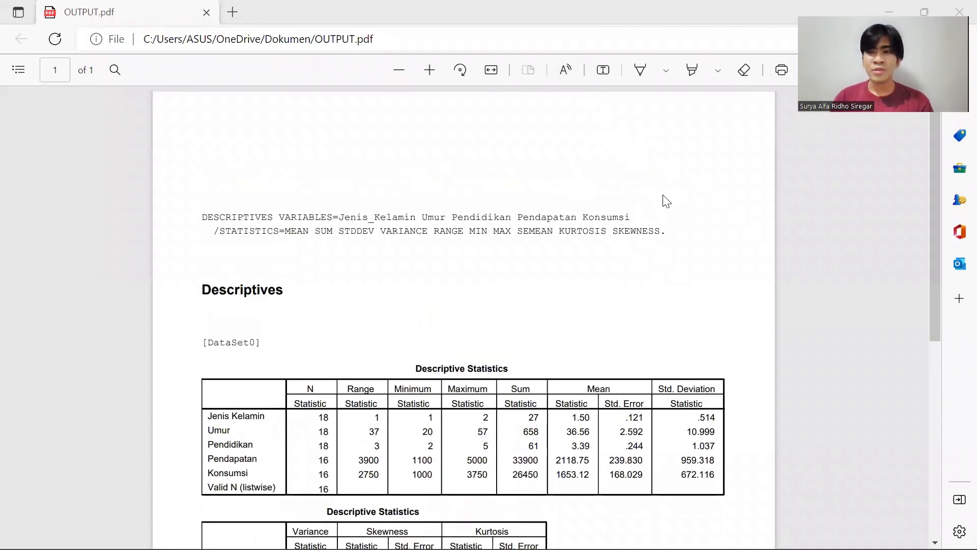
{"action": "scroll", "coordinate": [663, 201], "scroll_direction": "down", "scroll_amount": 1}
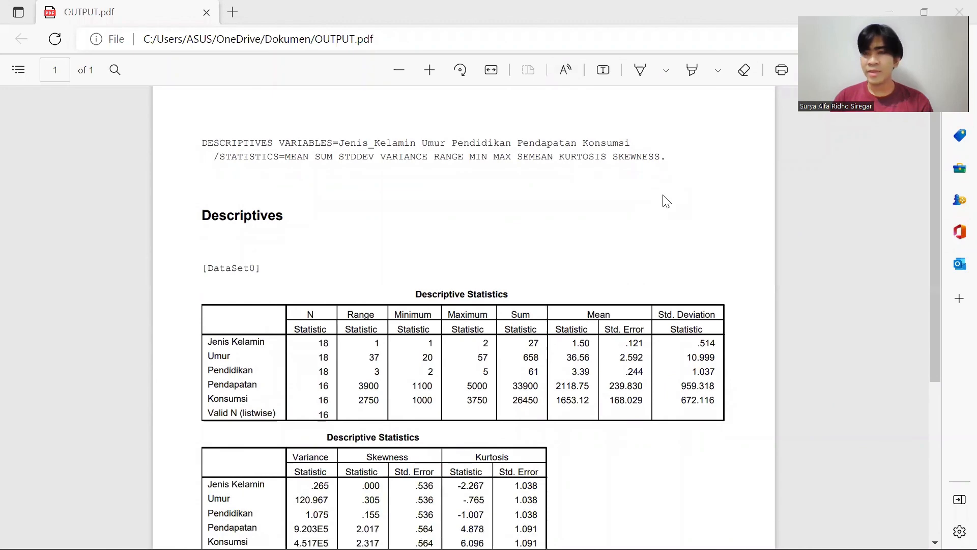
{"action": "scroll", "coordinate": [580, 210], "scroll_direction": "down", "scroll_amount": 1}
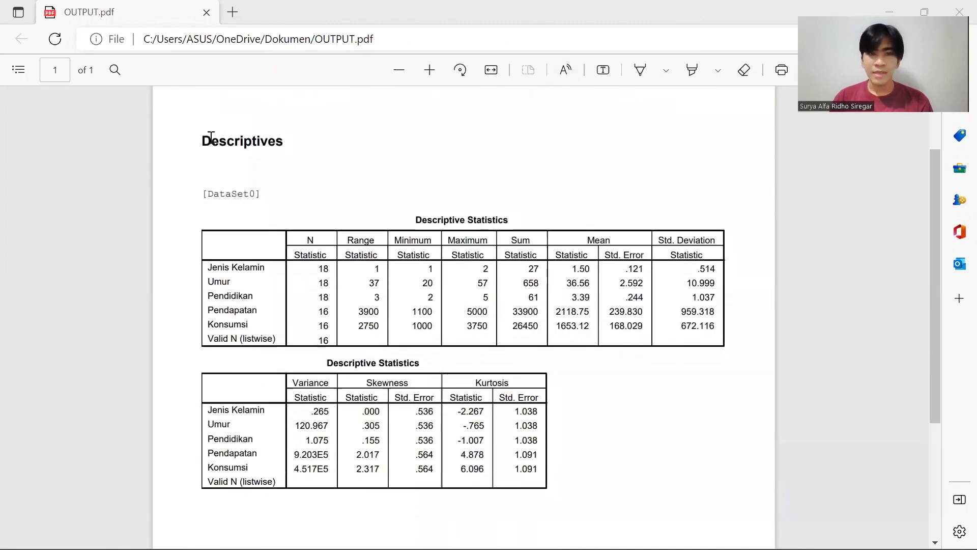
{"action": "scroll", "coordinate": [306, 178], "scroll_direction": "up", "scroll_amount": 1}
{"action": "scroll", "coordinate": [201, 166], "scroll_direction": "up", "scroll_amount": 1}
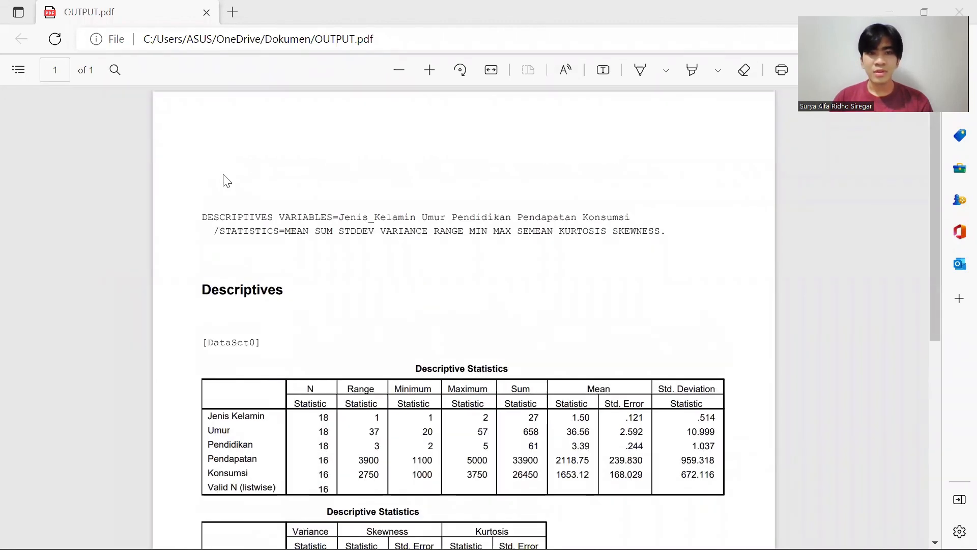
{"action": "scroll", "coordinate": [203, 203], "scroll_direction": "down", "scroll_amount": 1}
{"action": "left_click_drag", "start_coordinate": [204, 140], "coordinate": [669, 413]}
{"action": "scroll", "coordinate": [669, 372], "scroll_direction": "down", "scroll_amount": 3}
{"action": "scroll", "coordinate": [667, 372], "scroll_direction": "up", "scroll_amount": 3}
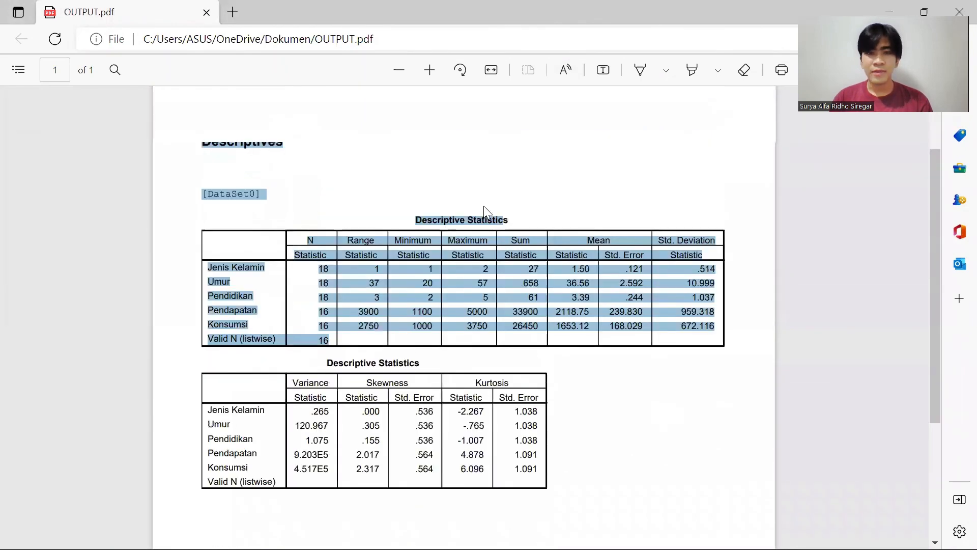
{"action": "left_click", "coordinate": [572, 184]}
{"action": "scroll", "coordinate": [290, 221], "scroll_direction": "up", "scroll_amount": 1}
{"action": "scroll", "coordinate": [308, 194], "scroll_direction": "down", "scroll_amount": 1}
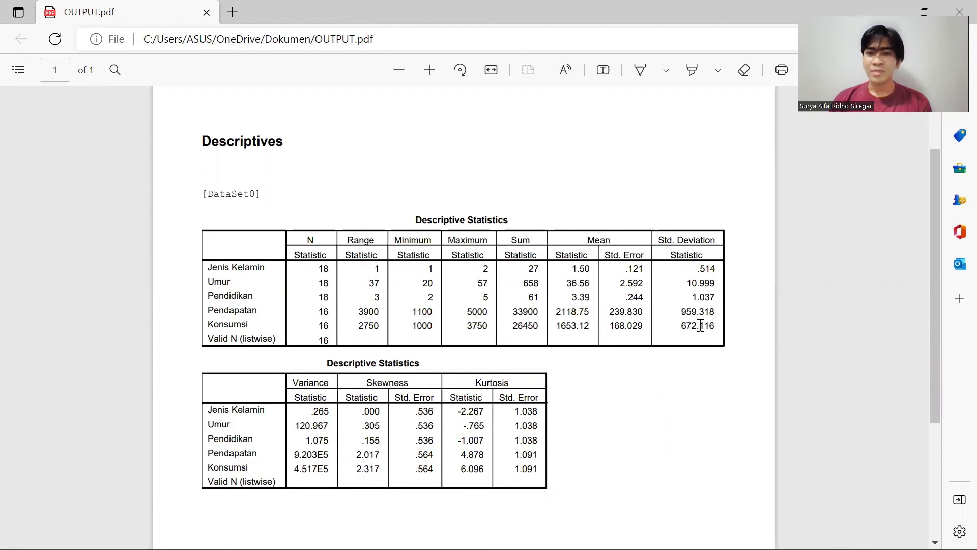
{"action": "left_click_drag", "start_coordinate": [712, 325], "coordinate": [325, 269]}
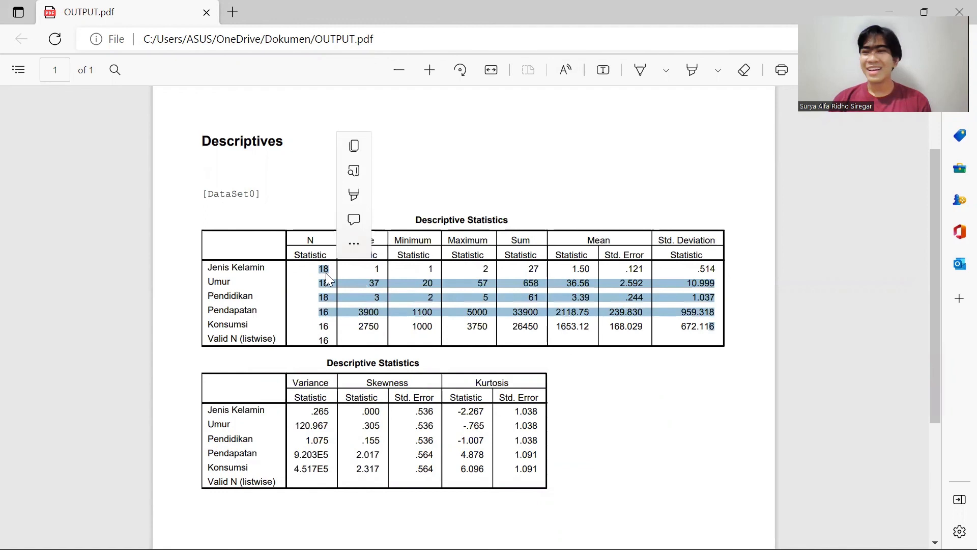
{"action": "left_click", "coordinate": [454, 334]}
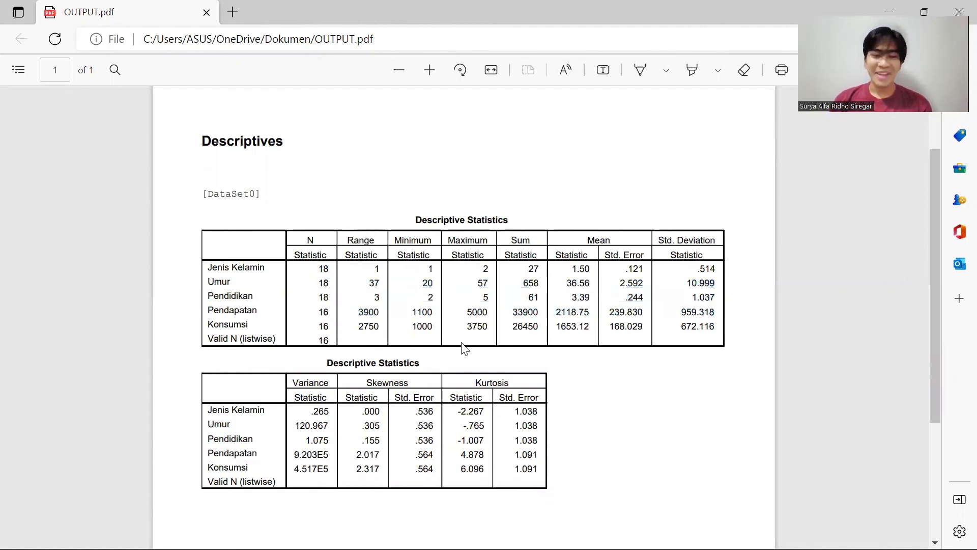